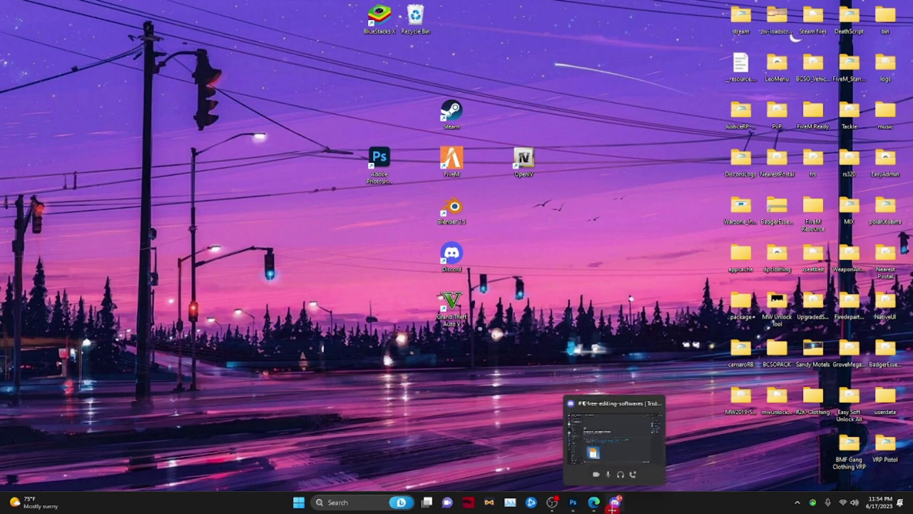
Step: Switch to Discord and review the Adobe After Effects and Photoshop download links in the free-editing-softwares channel
{"action": "left_click", "coordinate": [613, 438]}
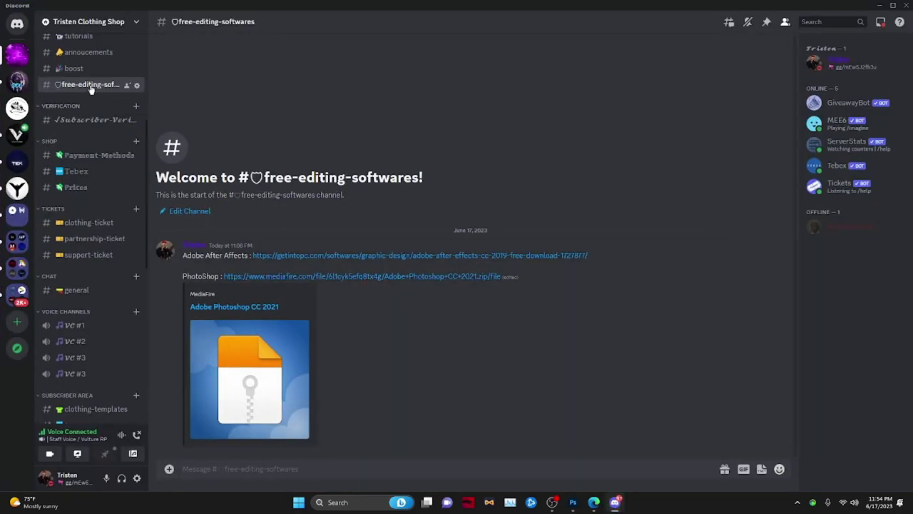
{"action": "left_click_drag", "start_coordinate": [625, 257], "coordinate": [254, 255]}
{"action": "left_click", "coordinate": [565, 284]}
{"action": "left_click_drag", "start_coordinate": [524, 279], "coordinate": [224, 275]}
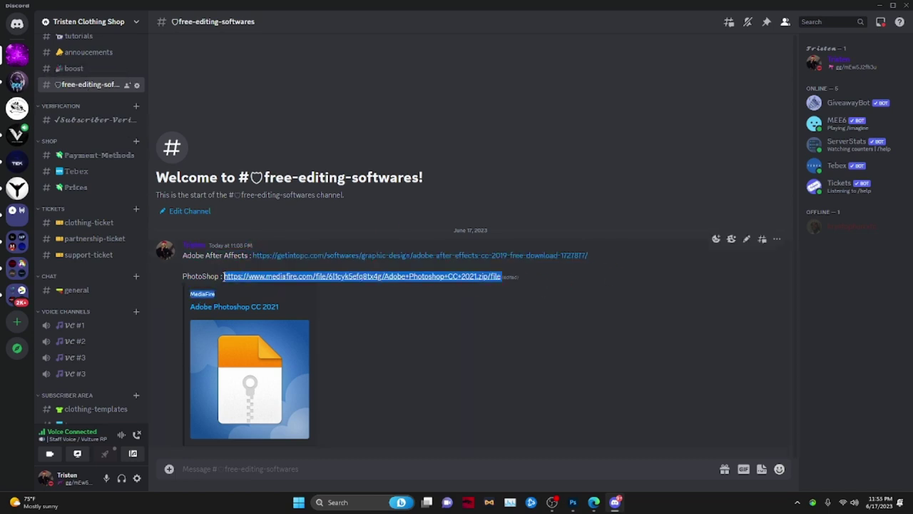
{"action": "left_click", "coordinate": [397, 348]}
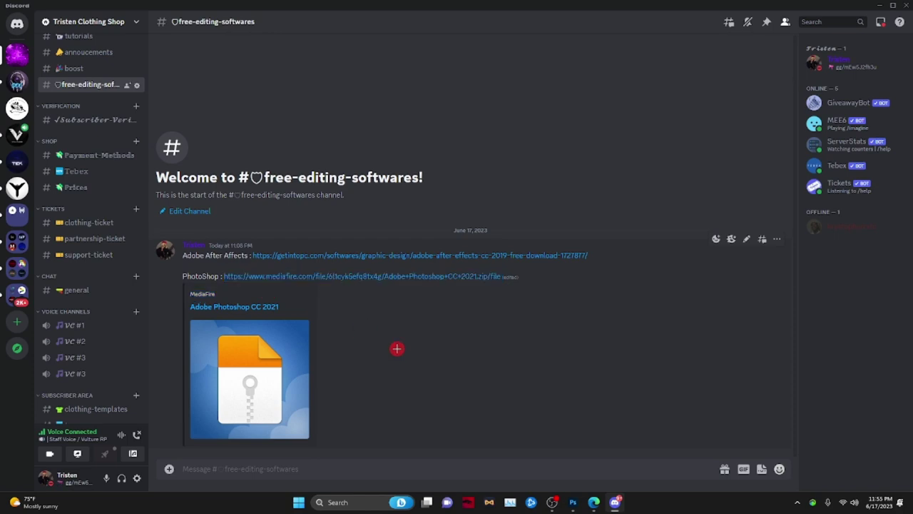
{"action": "left_click", "coordinate": [881, 5]}
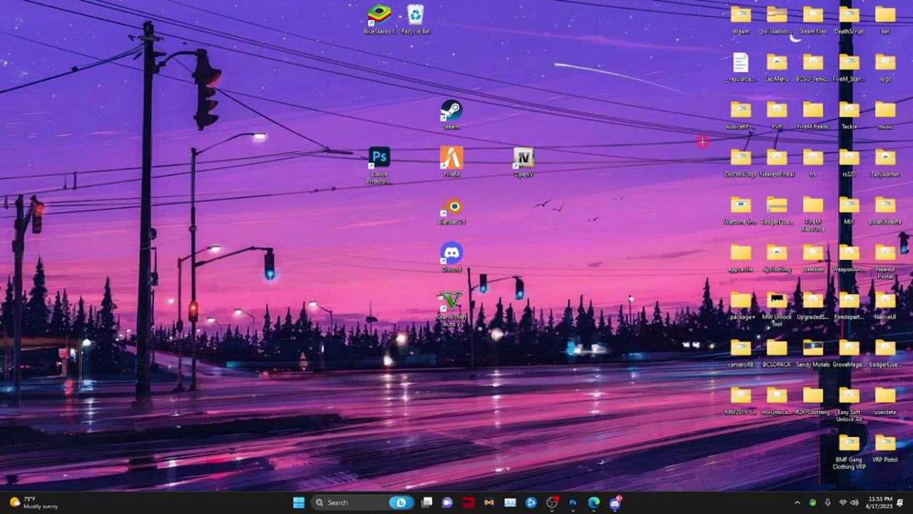
Step: Launch OpenIV from the desktop and load Grand Theft Auto V for Windows
{"action": "left_click_drag", "start_coordinate": [578, 254], "coordinate": [522, 134]}
{"action": "double_click", "coordinate": [525, 161]}
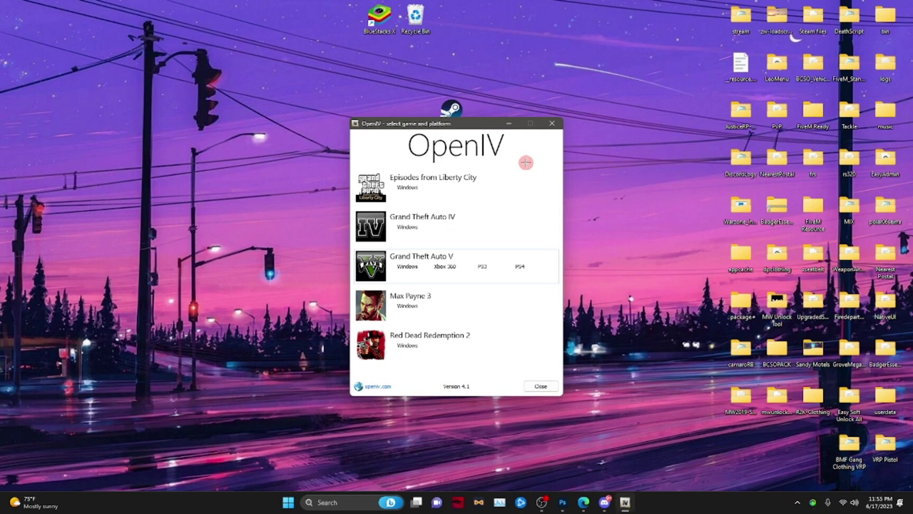
{"action": "left_click_drag", "start_coordinate": [477, 125], "coordinate": [481, 83]}
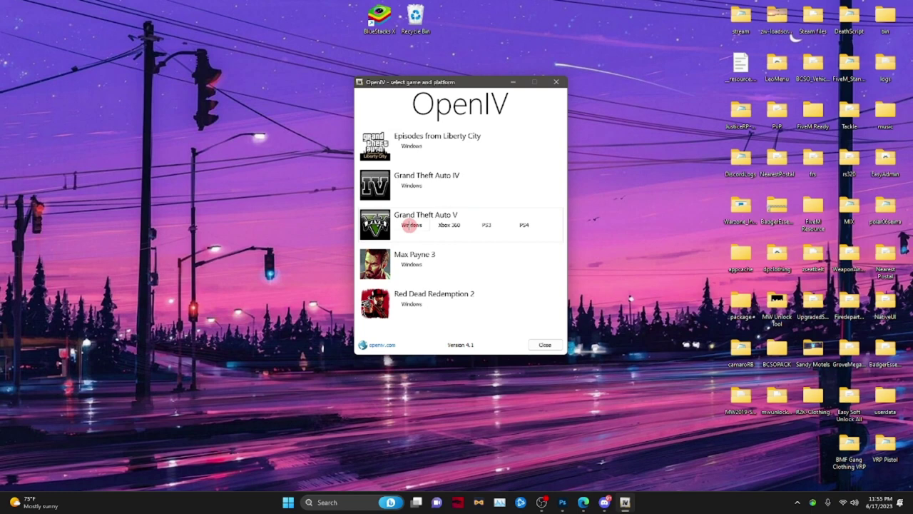
{"action": "left_click", "coordinate": [412, 225]}
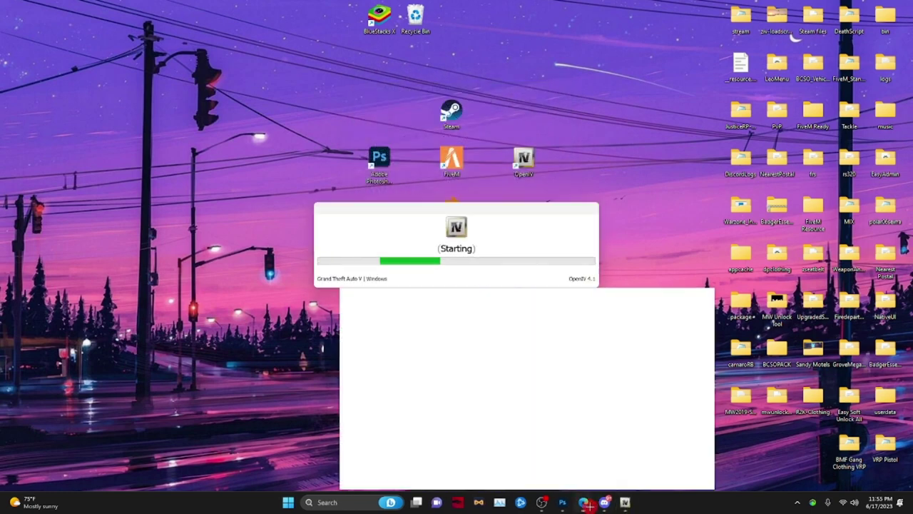
Step: Switch to Edge and look at the GTA V Asset Gallery page at tobii.space
{"action": "left_click", "coordinate": [584, 502]}
{"action": "left_click", "coordinate": [221, 24]}
{"action": "left_click", "coordinate": [209, 22]}
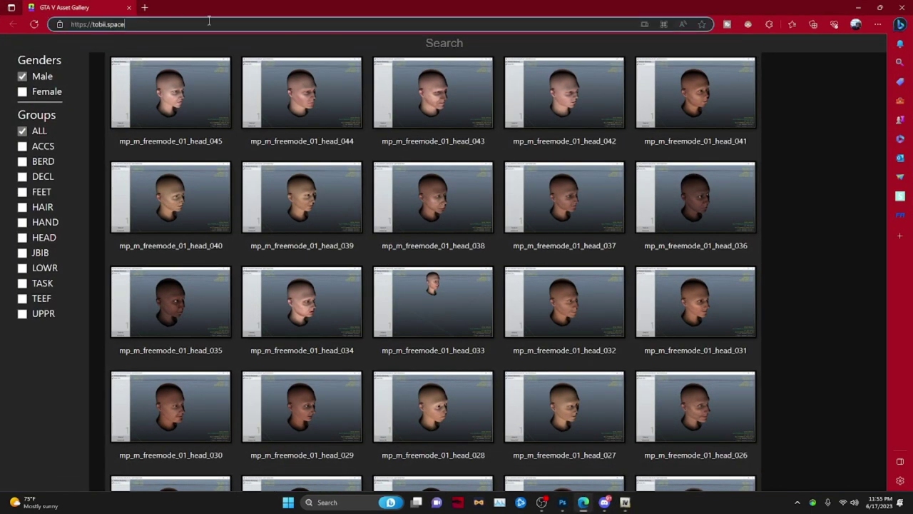
{"action": "left_click", "coordinate": [191, 43]}
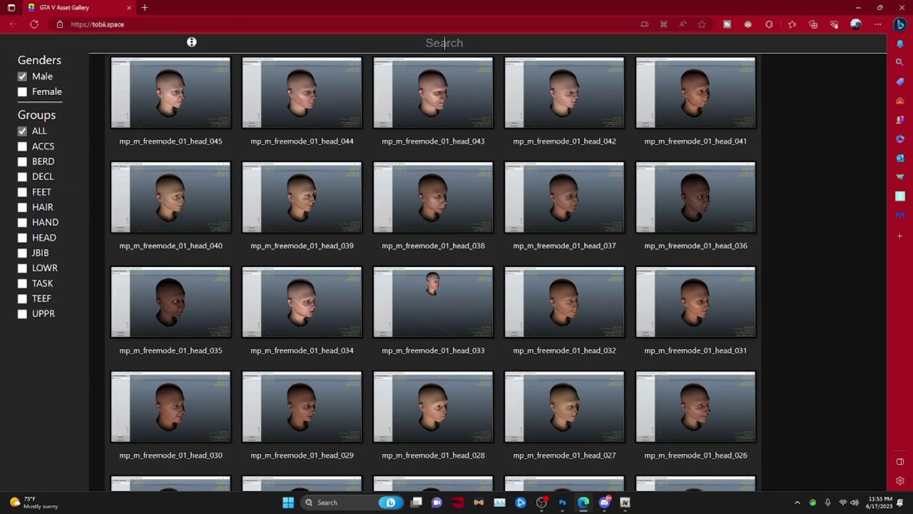
{"action": "middle_click", "coordinate": [294, 263]}
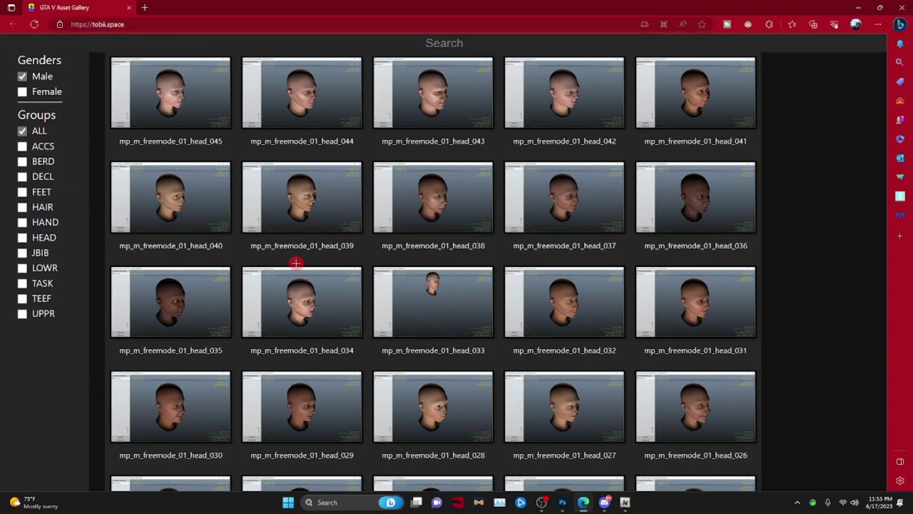
{"action": "left_click", "coordinate": [858, 8]}
{"action": "mouse_move", "coordinate": [562, 501]}
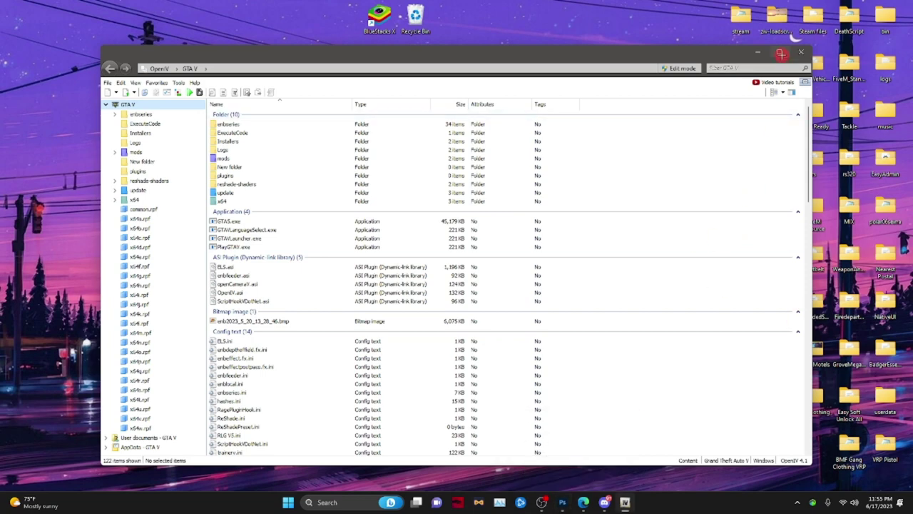
Step: Maximize the OpenIV window, open the mods folder and enable edit mode
{"action": "left_click", "coordinate": [778, 51]}
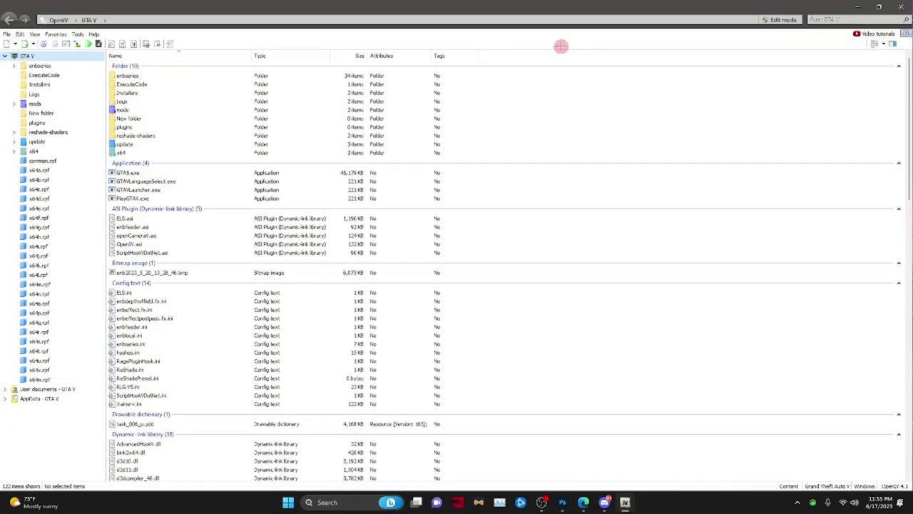
{"action": "double_click", "coordinate": [171, 109]}
{"action": "right_click", "coordinate": [225, 142]}
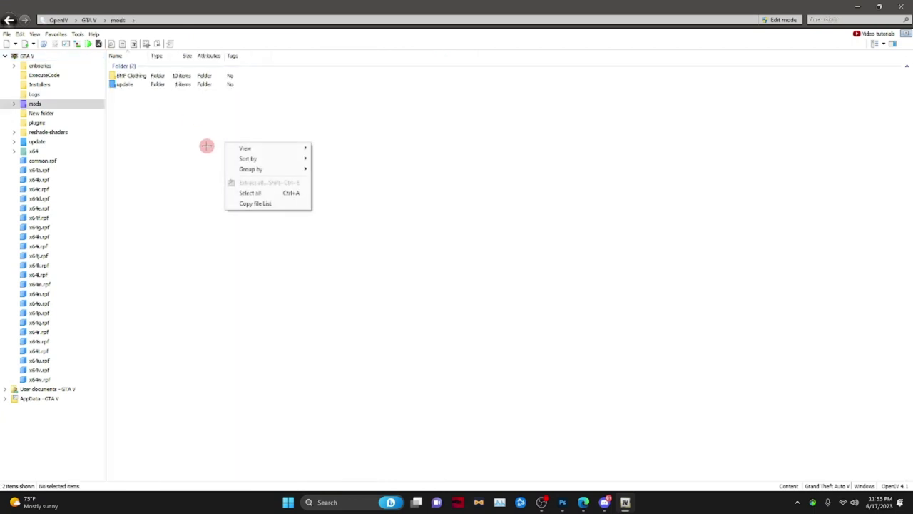
{"action": "left_click", "coordinate": [197, 139]}
{"action": "left_click", "coordinate": [779, 19]}
{"action": "left_click", "coordinate": [487, 280]}
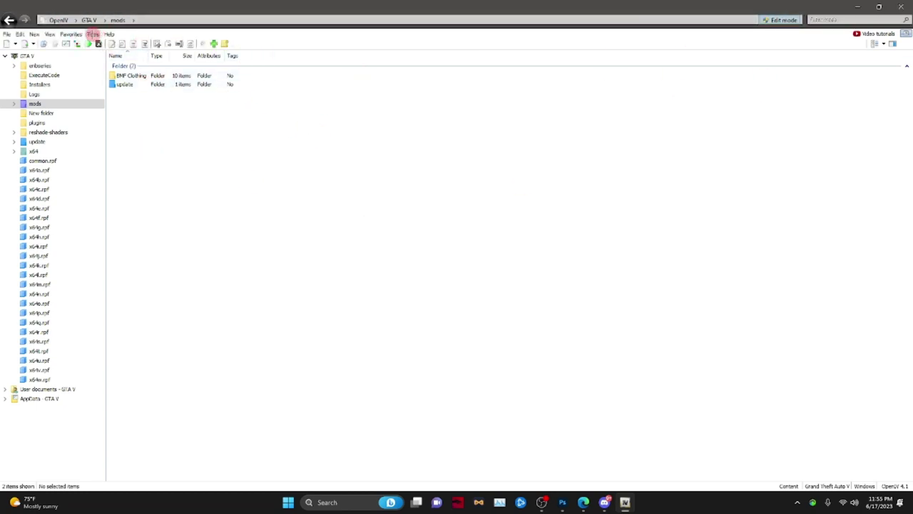
{"action": "left_click", "coordinate": [92, 34]}
{"action": "left_click", "coordinate": [34, 34]}
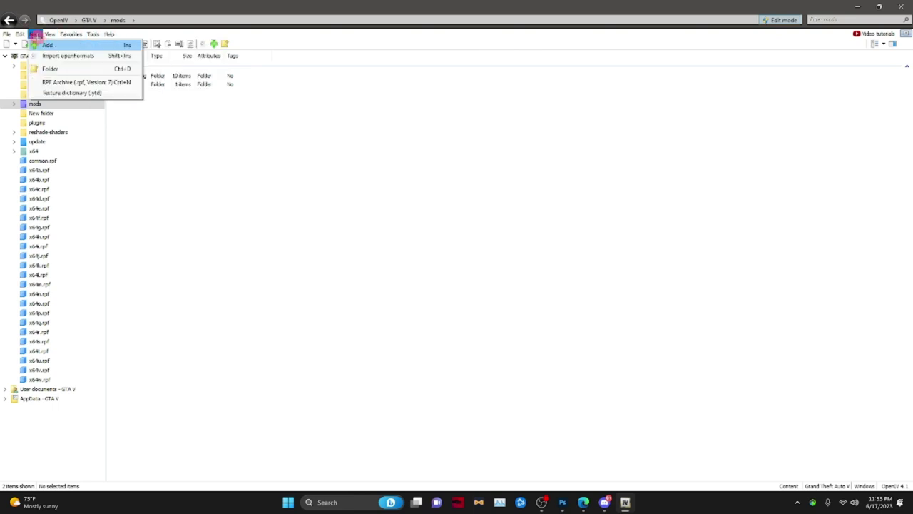
{"action": "mouse_move", "coordinate": [6, 35]}
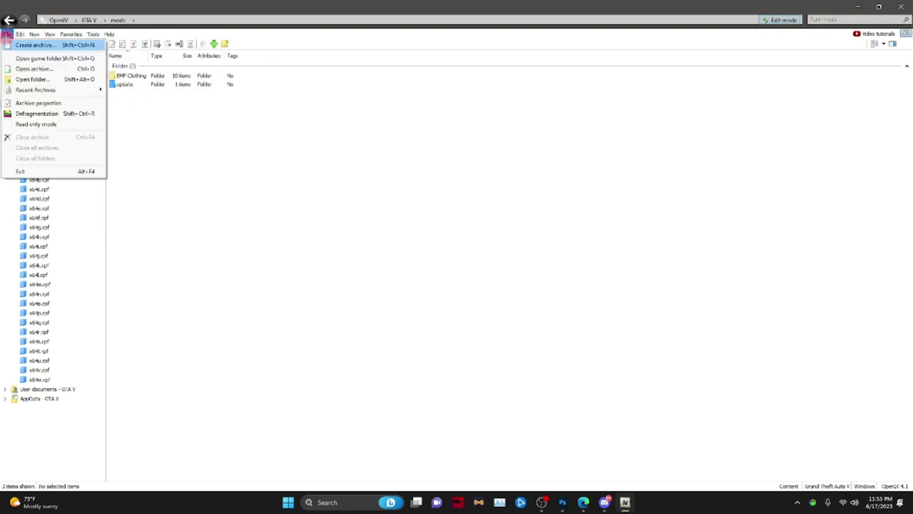
{"action": "left_click", "coordinate": [225, 157]}
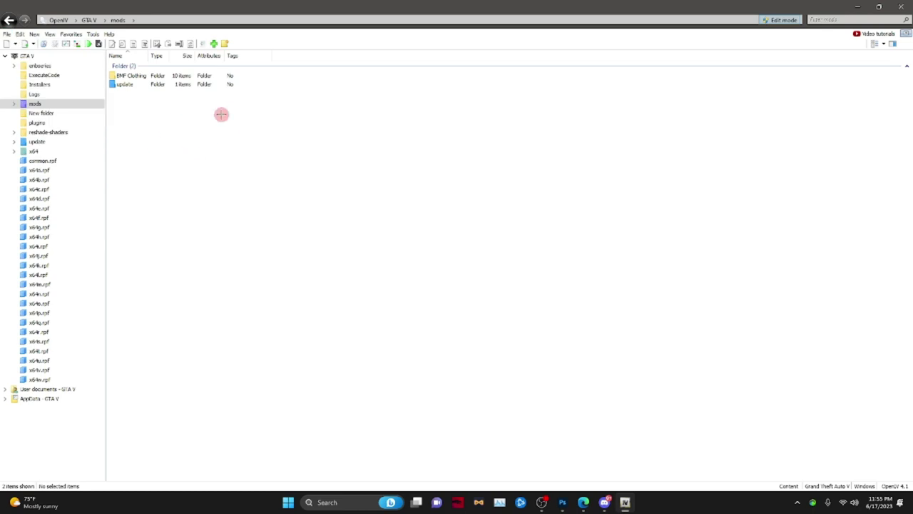
Step: Create a new folder named Youtube inside the mods folder and open it
{"action": "right_click", "coordinate": [166, 127]}
{"action": "mouse_move", "coordinate": [191, 189]}
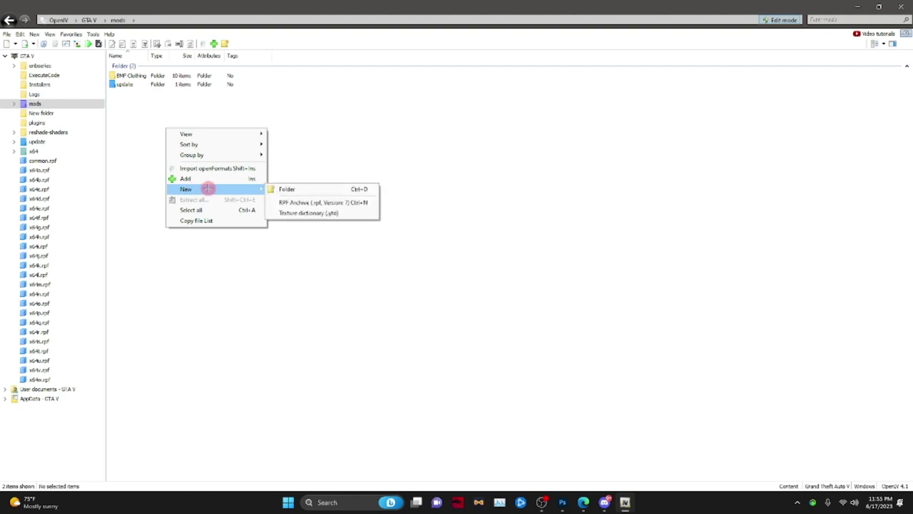
{"action": "left_click", "coordinate": [284, 189]}
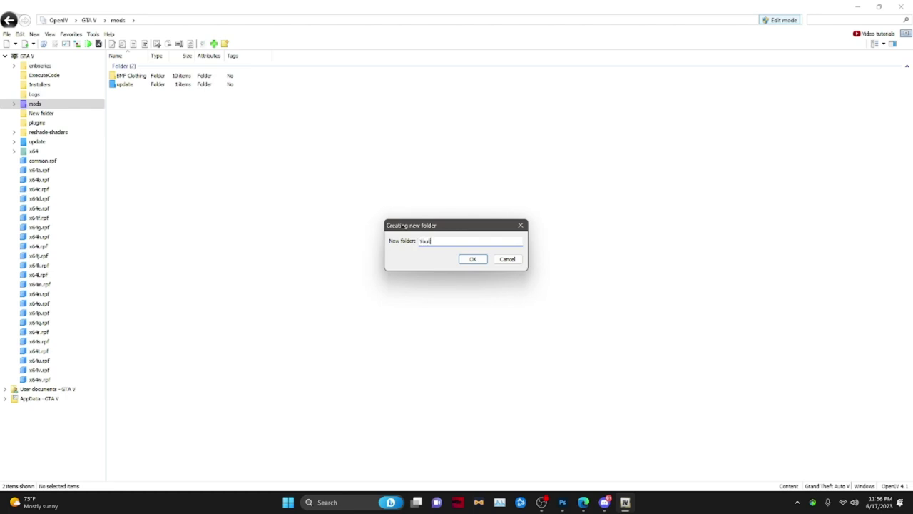
{"action": "type", "text": "Youtube"}
{"action": "key", "text": "Return"}
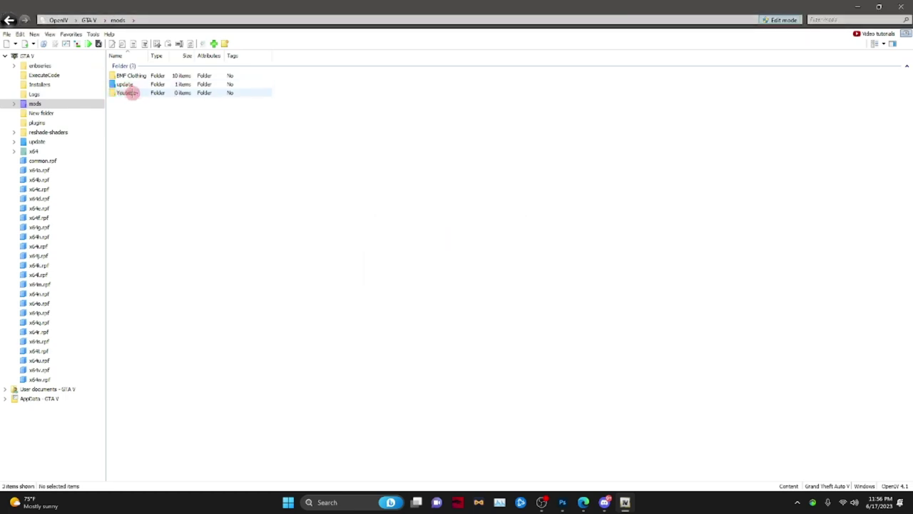
{"action": "double_click", "coordinate": [128, 93]}
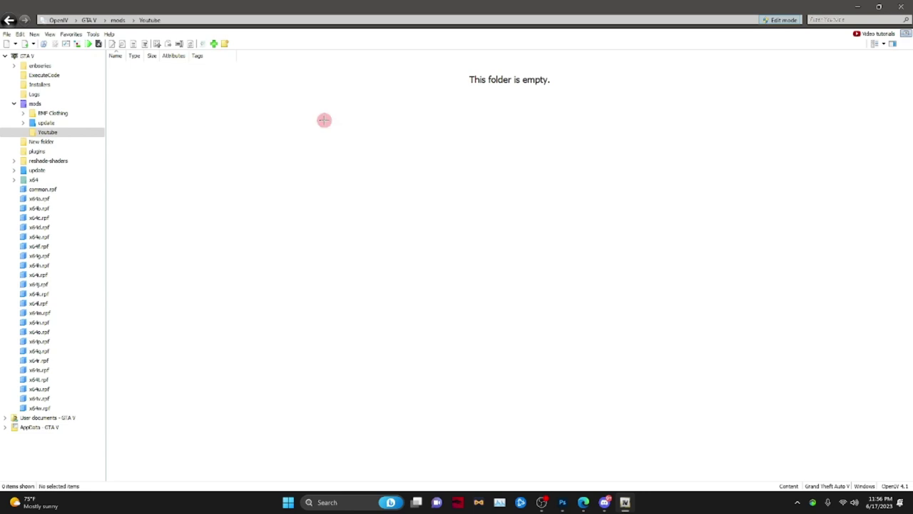
{"action": "right_click", "coordinate": [254, 213]}
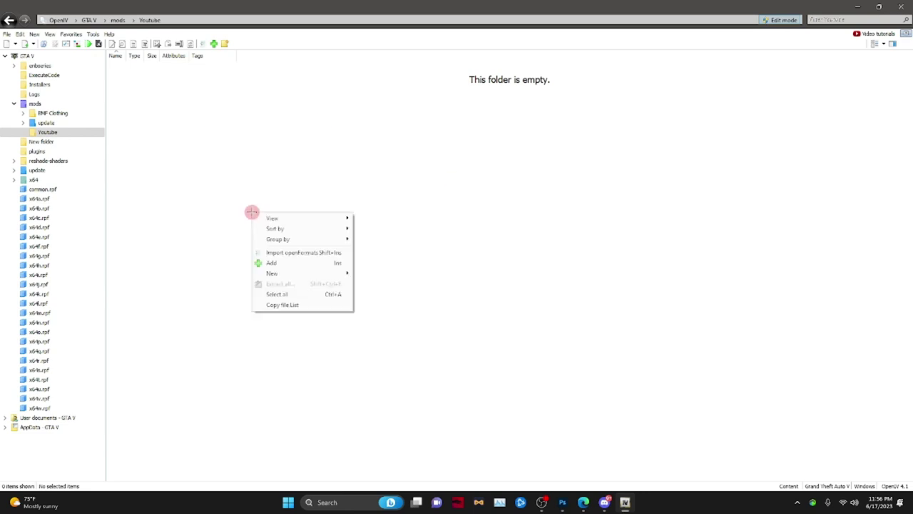
{"action": "left_click", "coordinate": [487, 275]}
Step: Switch to the GTA V Asset Gallery in Edge and filter the male assets to the JBIB group
{"action": "left_click", "coordinate": [583, 503]}
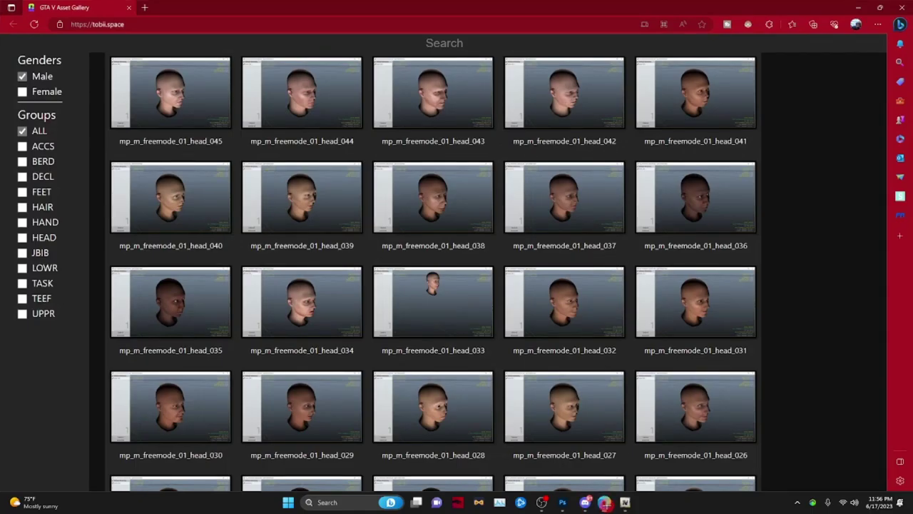
{"action": "left_click_drag", "start_coordinate": [583, 502], "coordinate": [541, 502]}
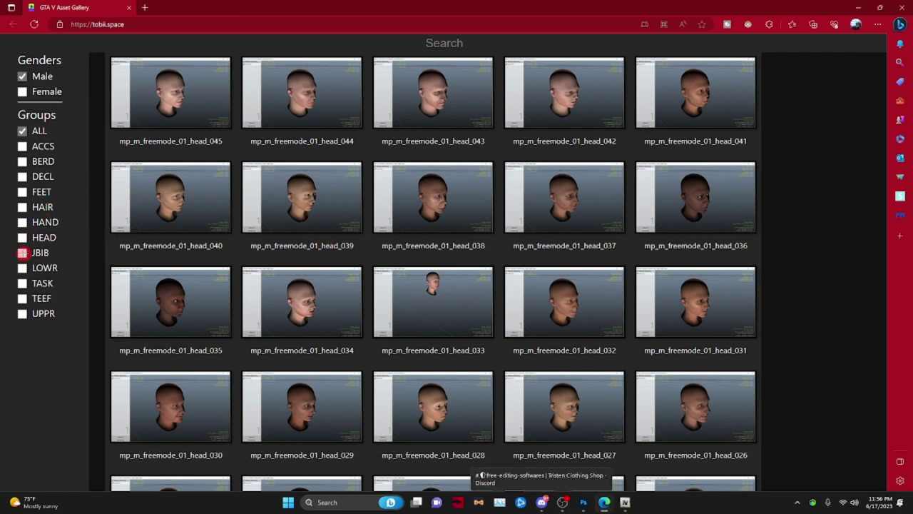
{"action": "left_click", "coordinate": [22, 253]}
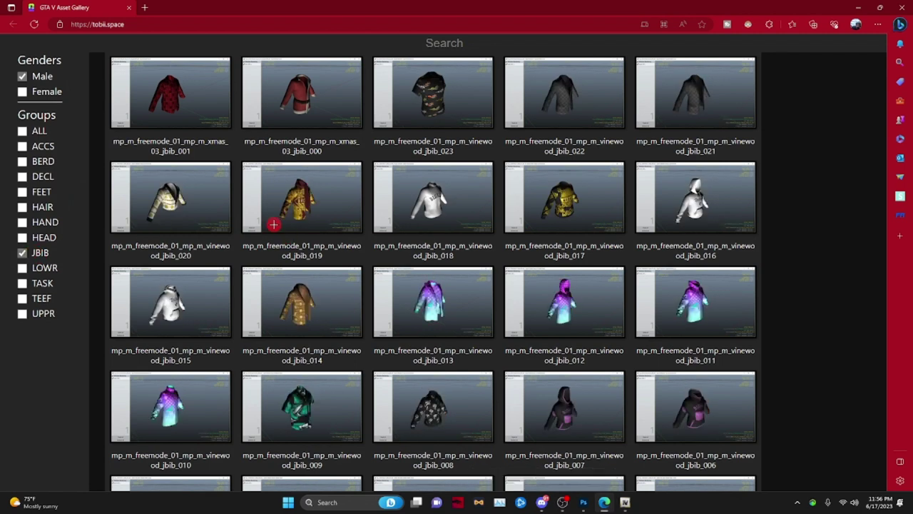
Step: Show the female JBIB assets instead of the male ones, and restore the Male filter
{"action": "left_click", "coordinate": [22, 76]}
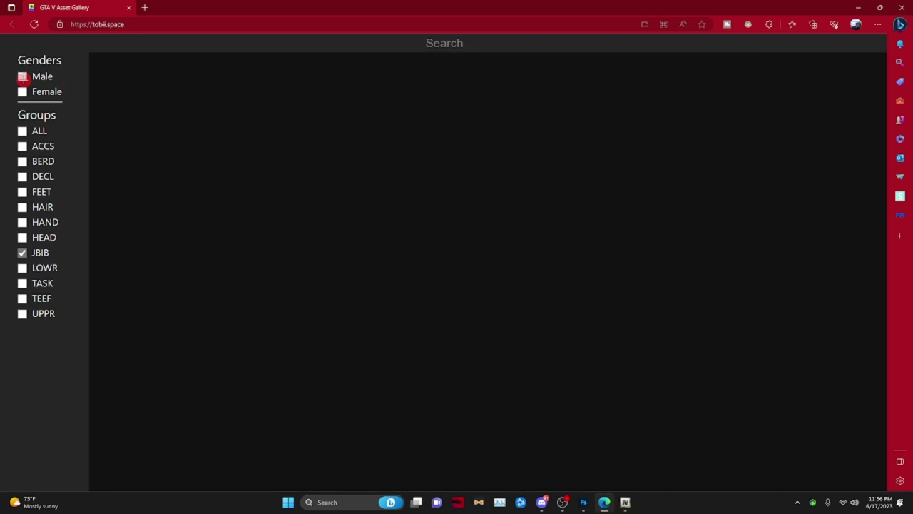
{"action": "left_click", "coordinate": [22, 92]}
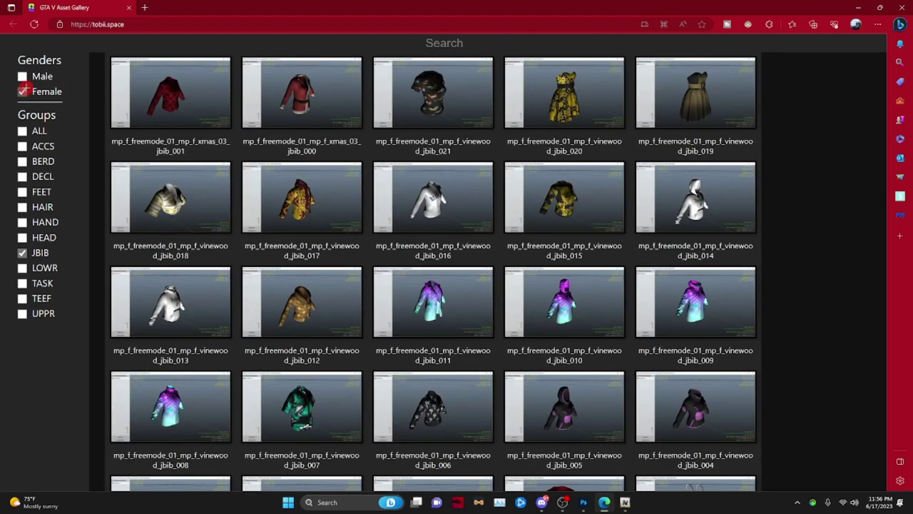
{"action": "left_click", "coordinate": [22, 92]}
{"action": "left_click", "coordinate": [22, 77]}
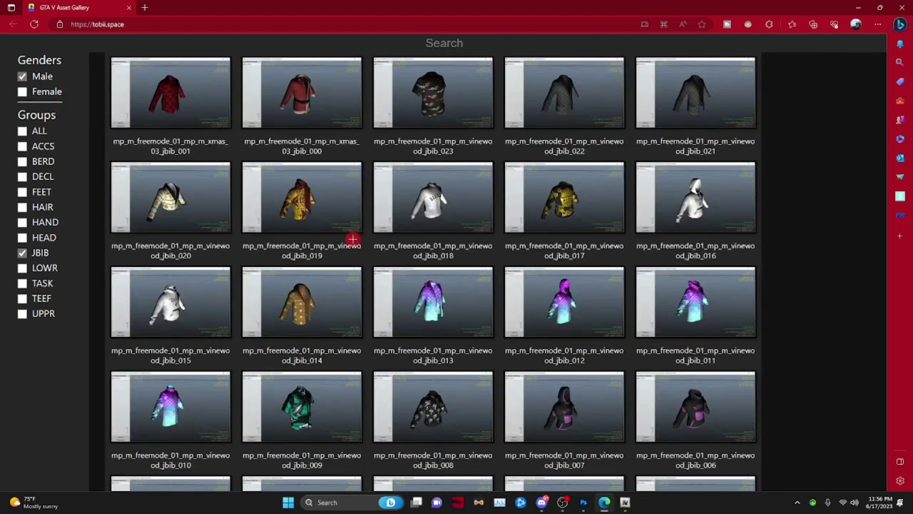
Step: Browse the male JBIB assets in the gallery down to the christmas2017 tops to pick a suitable one
{"action": "scroll", "coordinate": [340, 244], "scroll_direction": "down", "scroll_amount": 4}
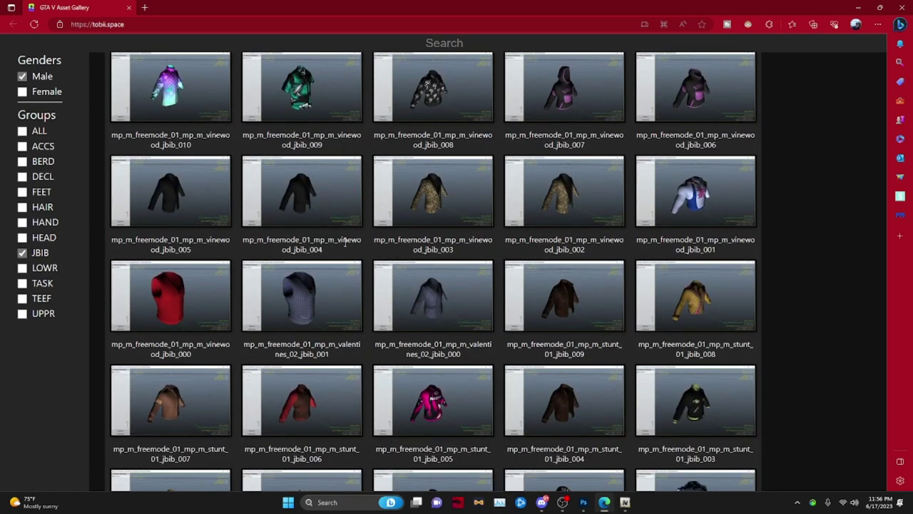
{"action": "scroll", "coordinate": [364, 243], "scroll_direction": "down", "scroll_amount": 5}
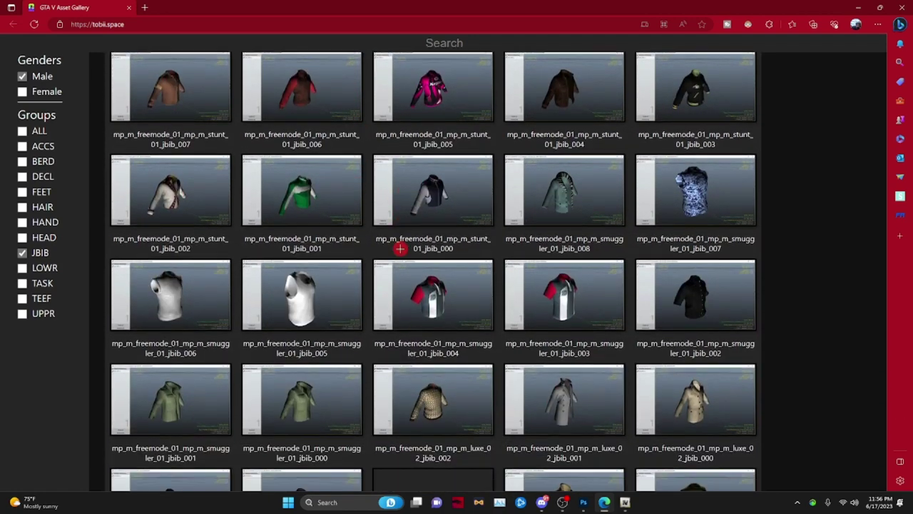
{"action": "scroll", "coordinate": [383, 251], "scroll_direction": "down", "scroll_amount": 3}
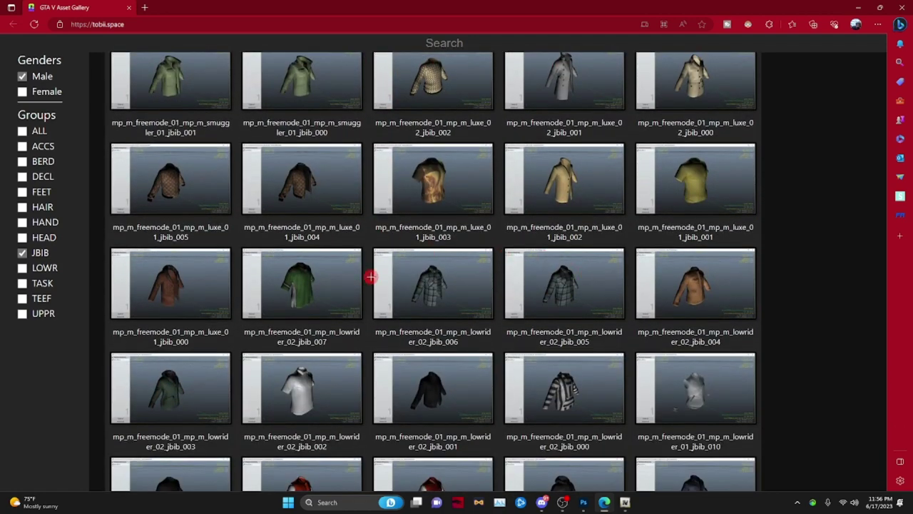
{"action": "scroll", "coordinate": [371, 277], "scroll_direction": "down", "scroll_amount": 4}
{"action": "scroll", "coordinate": [428, 283], "scroll_direction": "down", "scroll_amount": 2}
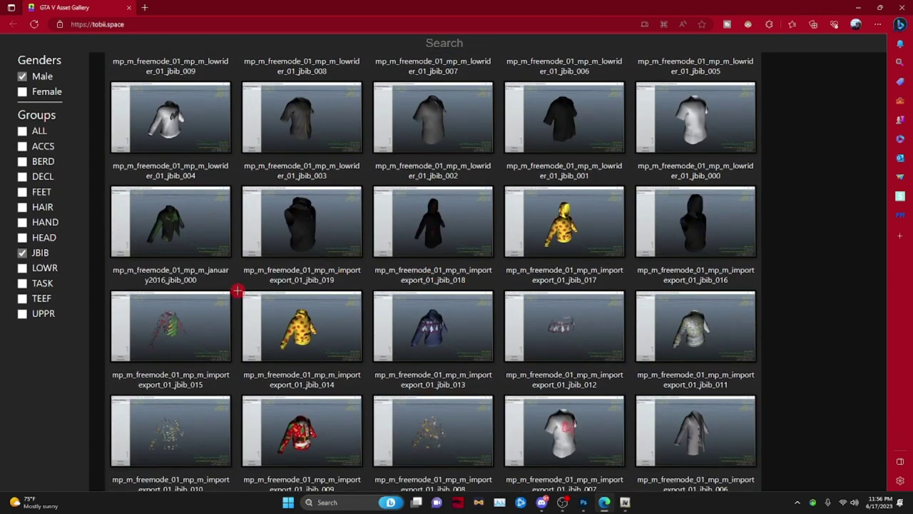
{"action": "scroll", "coordinate": [175, 350], "scroll_direction": "down", "scroll_amount": 2}
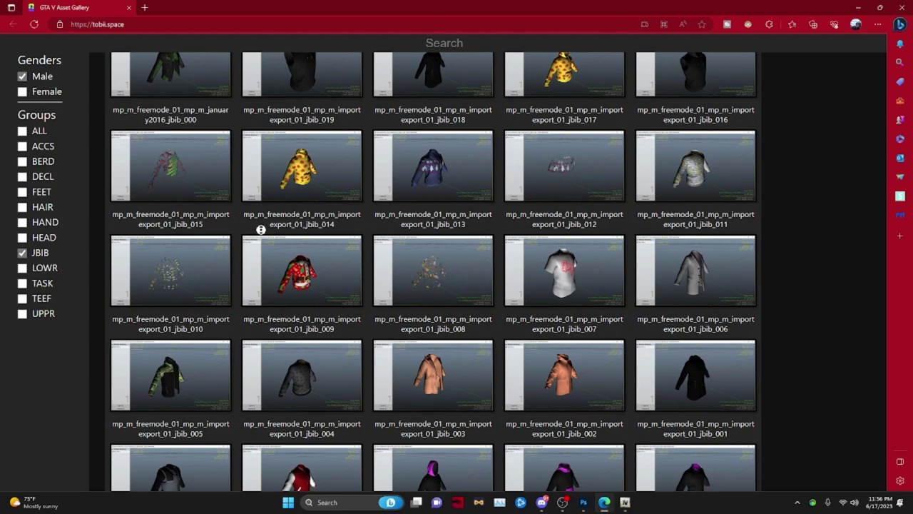
{"action": "scroll", "coordinate": [532, 265], "scroll_direction": "down", "scroll_amount": 10}
{"action": "scroll", "coordinate": [412, 332], "scroll_direction": "down", "scroll_amount": 10}
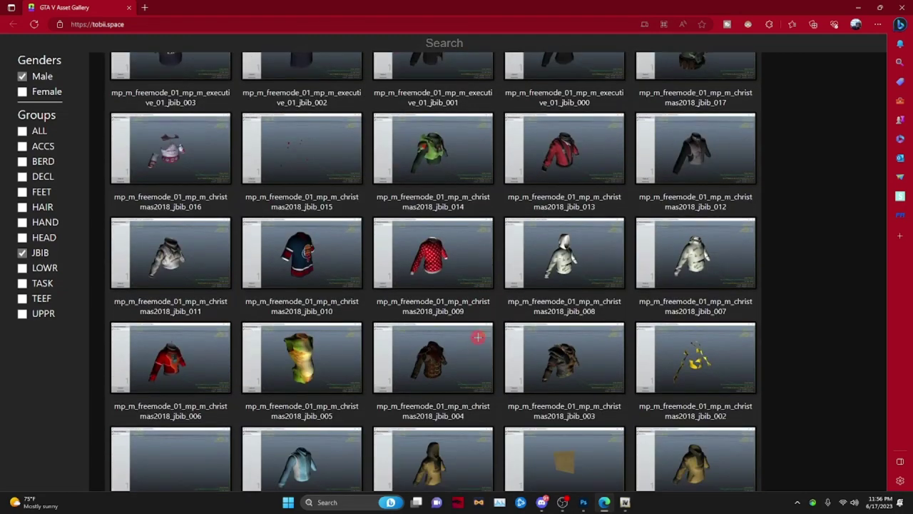
{"action": "scroll", "coordinate": [477, 336], "scroll_direction": "down", "scroll_amount": 1}
{"action": "scroll", "coordinate": [466, 342], "scroll_direction": "down", "scroll_amount": 5}
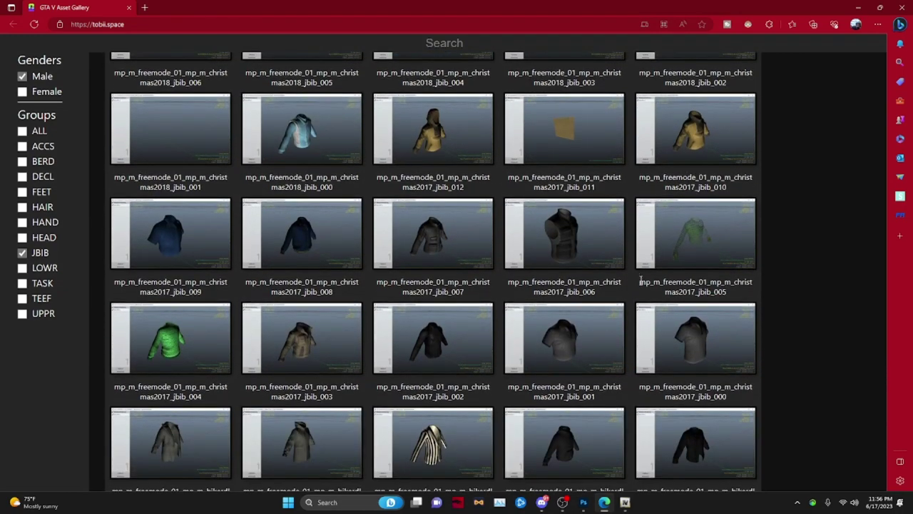
Step: Select and copy mp_m_freemode_01_mp_m_christmas2017 from the name of the jbib_005 asset
{"action": "left_click_drag", "start_coordinate": [640, 281], "coordinate": [756, 283]}
{"action": "left_click", "coordinate": [766, 283]}
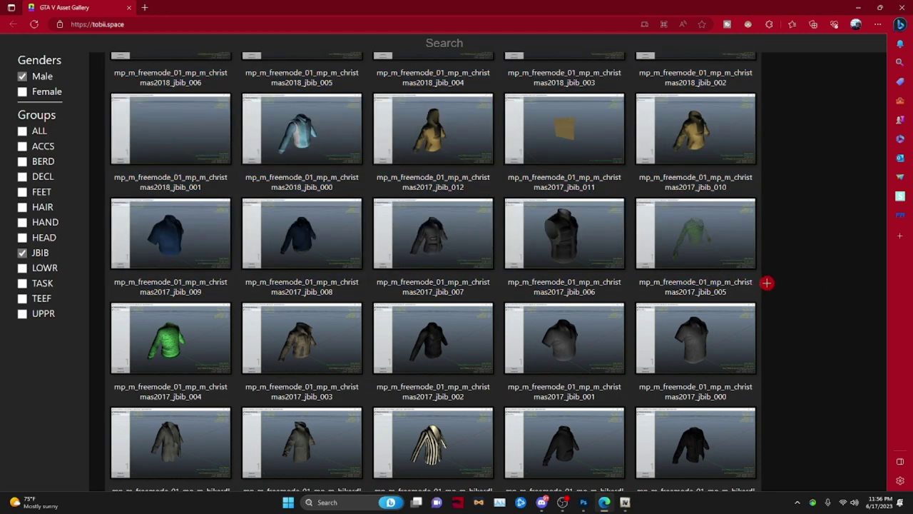
{"action": "right_click", "coordinate": [628, 279]}
{"action": "left_click", "coordinate": [631, 291]}
{"action": "left_click_drag", "start_coordinate": [507, 386], "coordinate": [535, 360]}
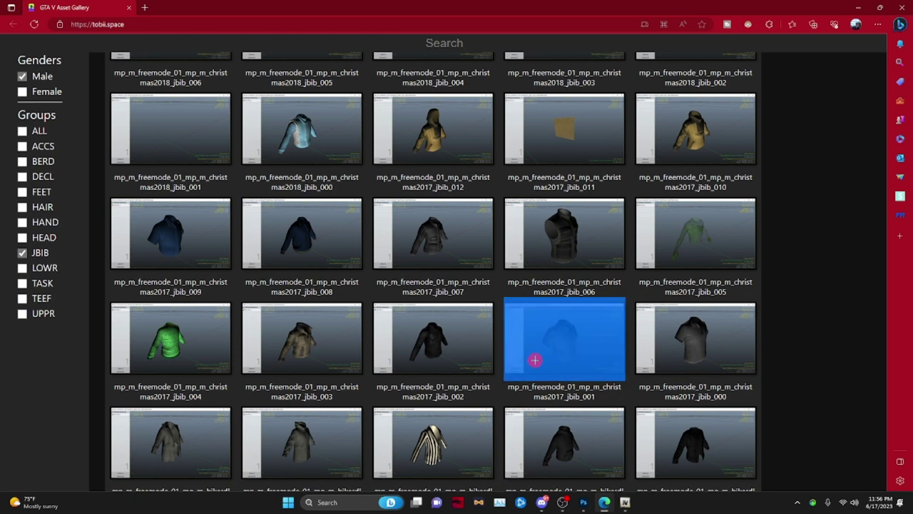
{"action": "left_click", "coordinate": [507, 343]}
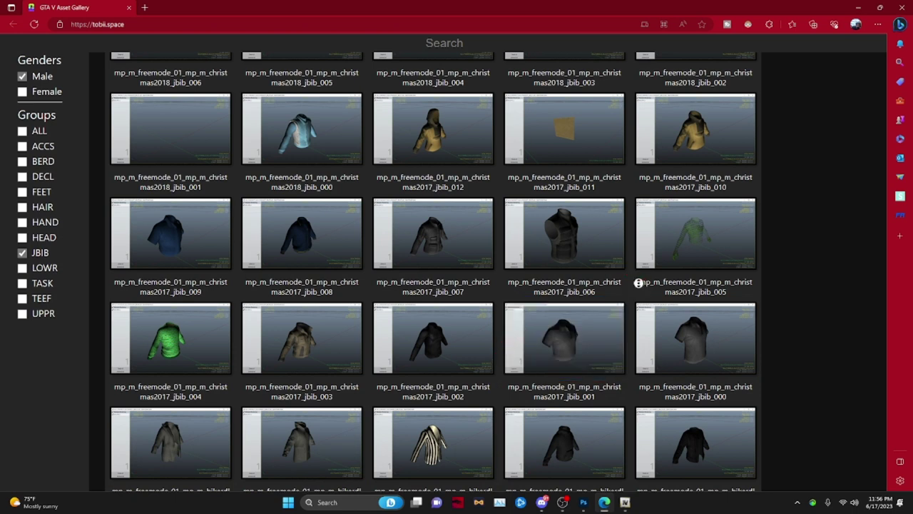
{"action": "left_click_drag", "start_coordinate": [633, 282], "coordinate": [755, 288]}
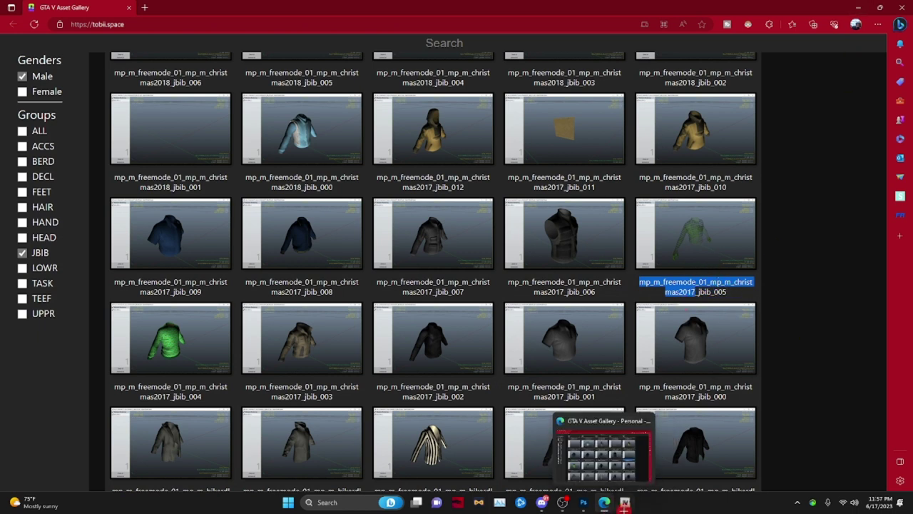
Step: Switch to OpenIV and search all archives from the GTA V root for mp_m_freemode_01_mp_m_christmas2017
{"action": "left_click", "coordinate": [625, 501]}
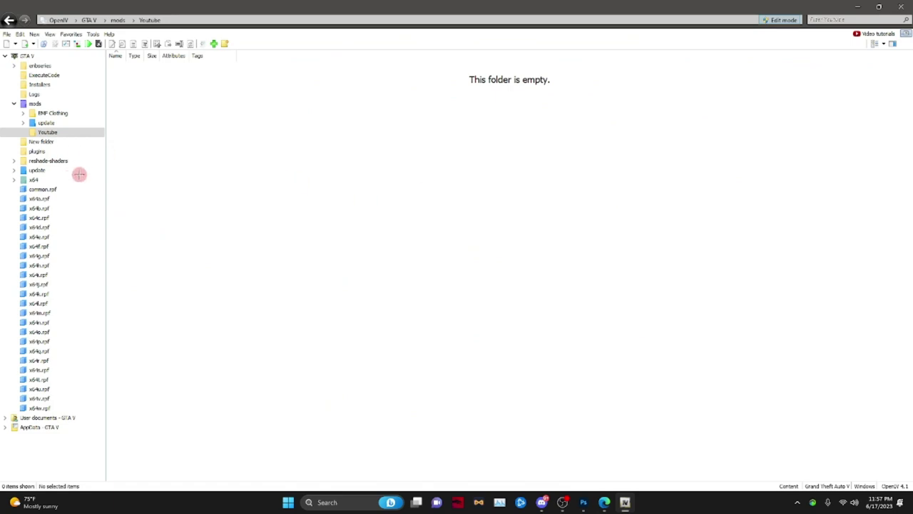
{"action": "left_click", "coordinate": [27, 57]}
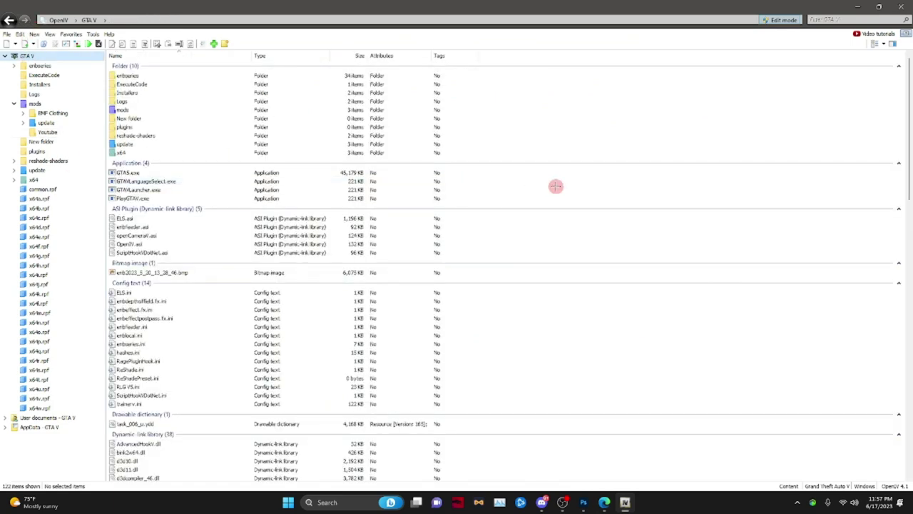
{"action": "left_click", "coordinate": [829, 20]}
{"action": "type", "text": "mp_m_freemode_01_mp_m_christmas2017"}
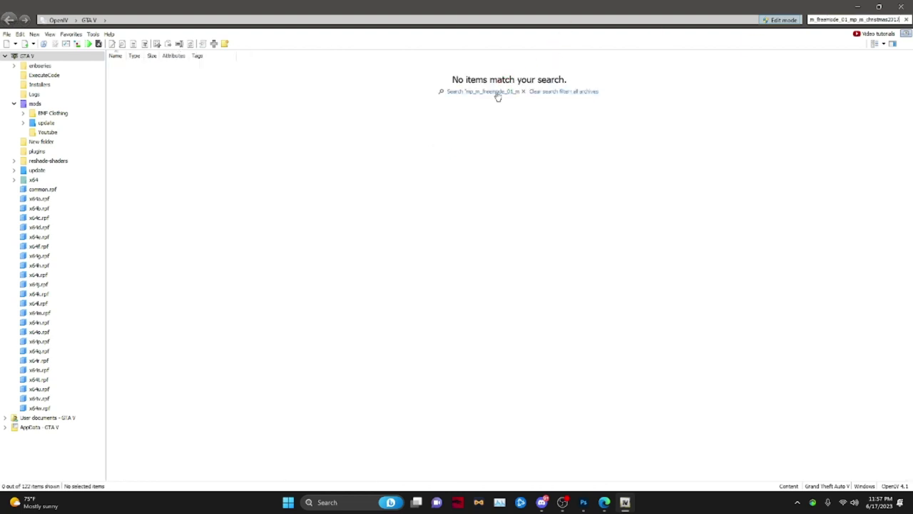
{"action": "left_click", "coordinate": [494, 97]}
{"action": "left_click_drag", "start_coordinate": [477, 150], "coordinate": [612, 101]}
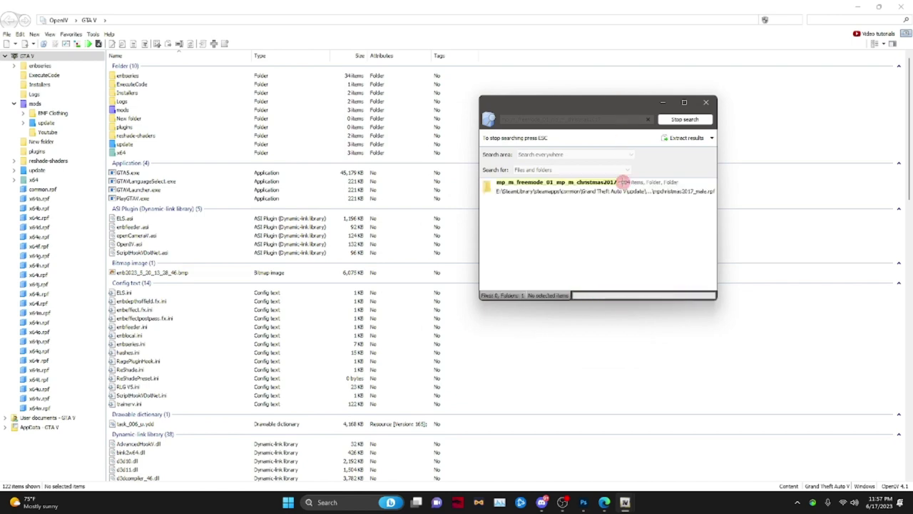
Step: Open the mp_m_freemode_01_mp_m_christmas2017 folder inside mpchristmas2017_male.rpf from the search results
{"action": "double_click", "coordinate": [619, 183]}
{"action": "left_click", "coordinate": [205, 118]}
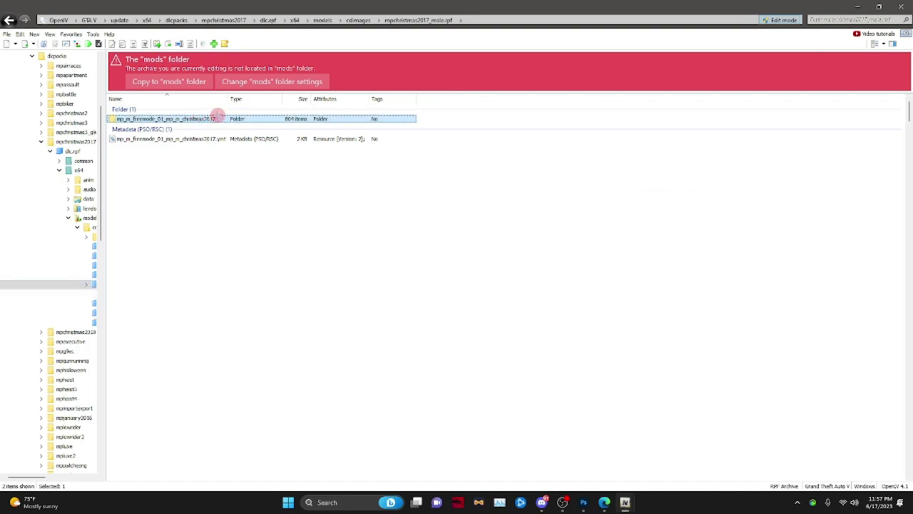
{"action": "double_click", "coordinate": [213, 118]}
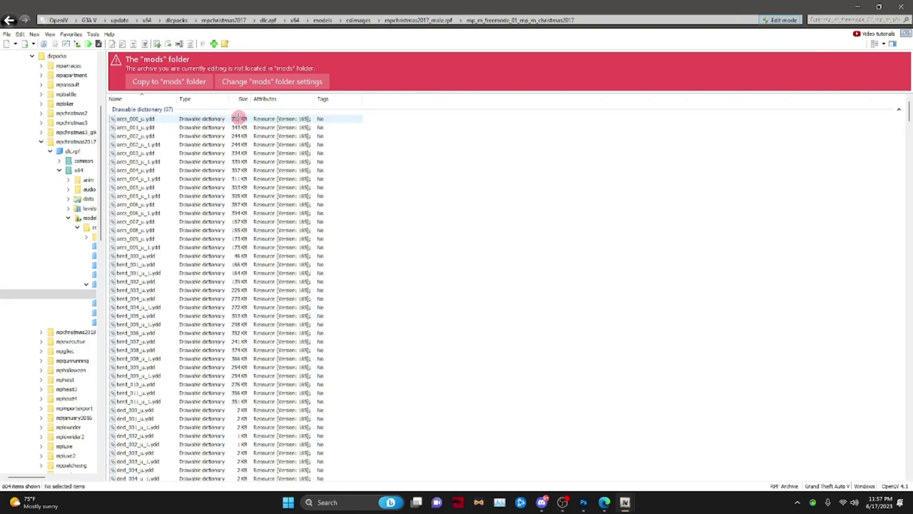
Step: Minimize OpenIV, close the archive search window and create a new desktop folder named SkiTight
{"action": "left_click", "coordinate": [861, 6]}
{"action": "left_click", "coordinate": [855, 8]}
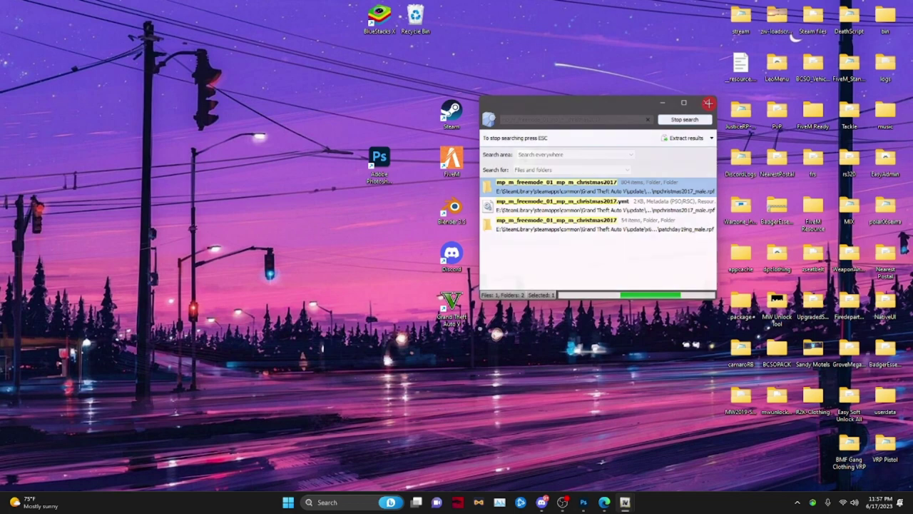
{"action": "left_click", "coordinate": [708, 103]}
{"action": "right_click", "coordinate": [93, 223]}
{"action": "mouse_move", "coordinate": [133, 297]}
{"action": "left_click", "coordinate": [244, 298]}
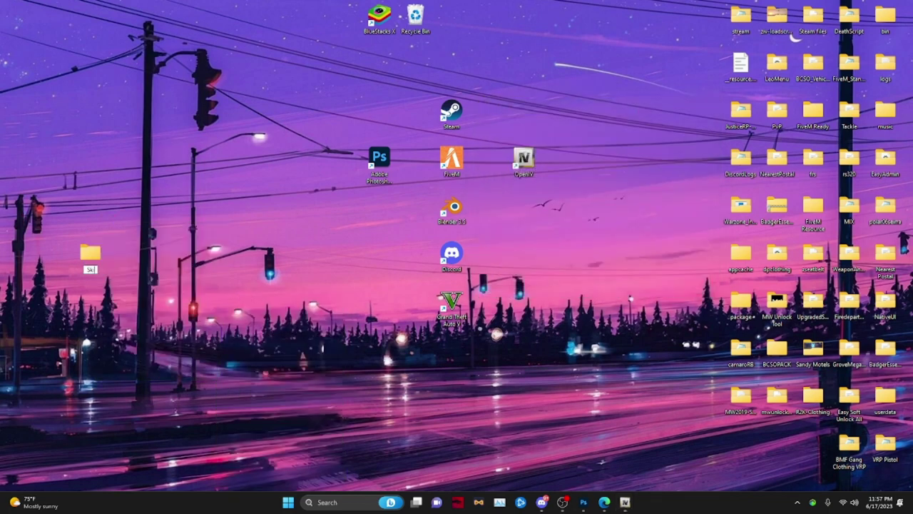
{"action": "type", "text": "SkiTight"}
{"action": "key", "text": "Return"}
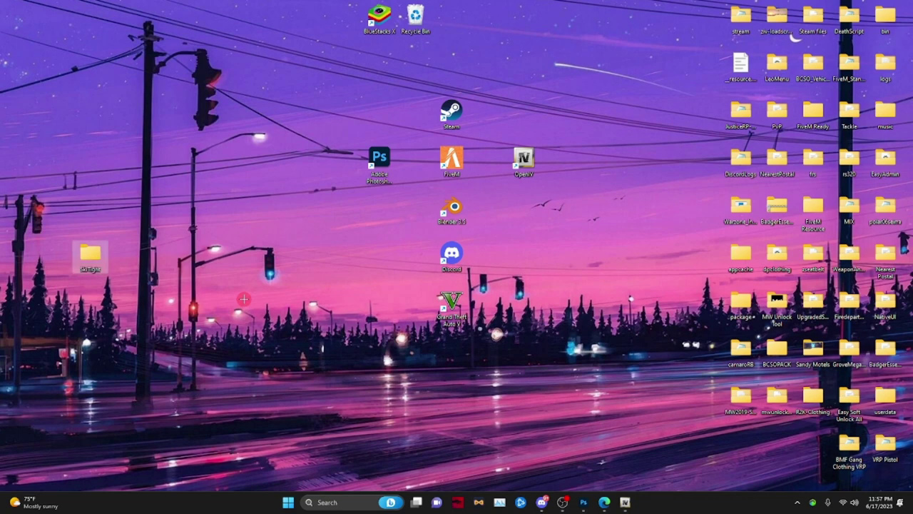
Step: Rename the new desktop folder to Tight
{"action": "right_click", "coordinate": [90, 251]}
{"action": "left_click", "coordinate": [137, 411]}
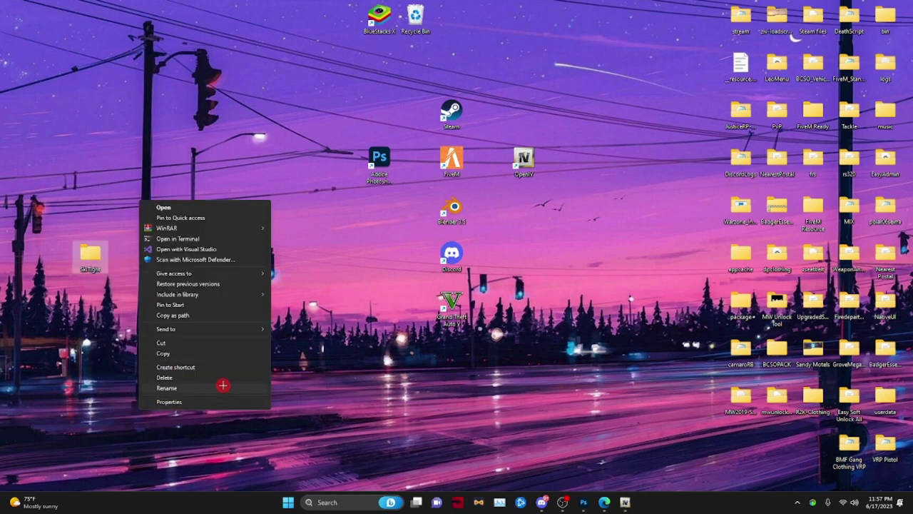
{"action": "left_click", "coordinate": [198, 385]}
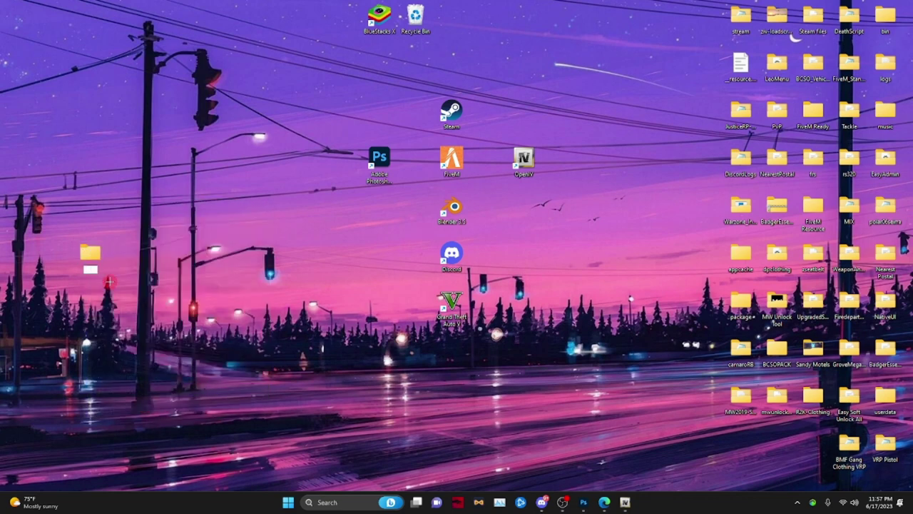
{"action": "key", "text": "Return"}
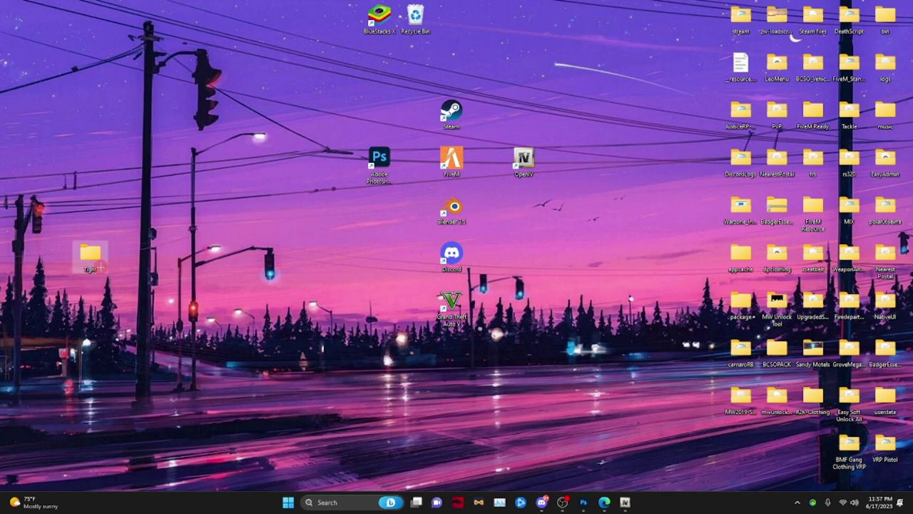
Step: Move the Tight folder to the middle of the desktop and open it side by side with OpenIV
{"action": "left_click_drag", "start_coordinate": [100, 266], "coordinate": [414, 364]}
{"action": "double_click", "coordinate": [415, 357]}
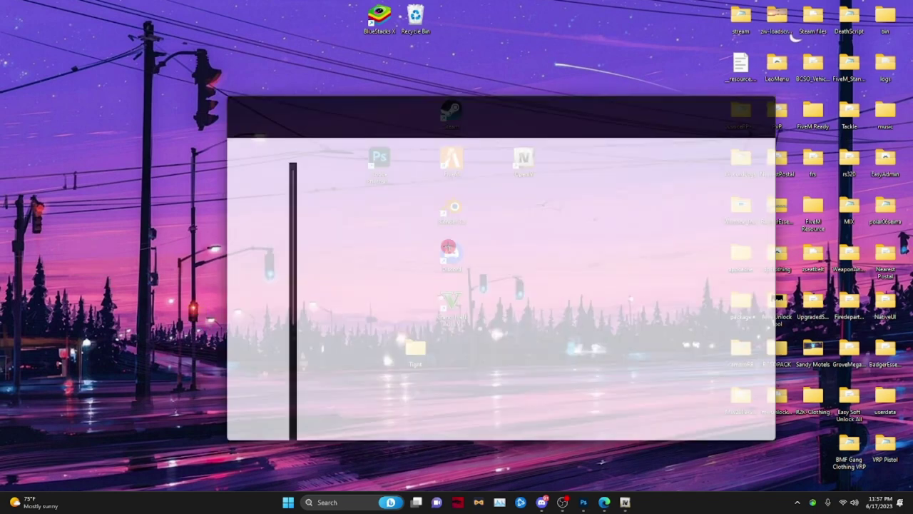
{"action": "left_click_drag", "start_coordinate": [416, 88], "coordinate": [911, 171]}
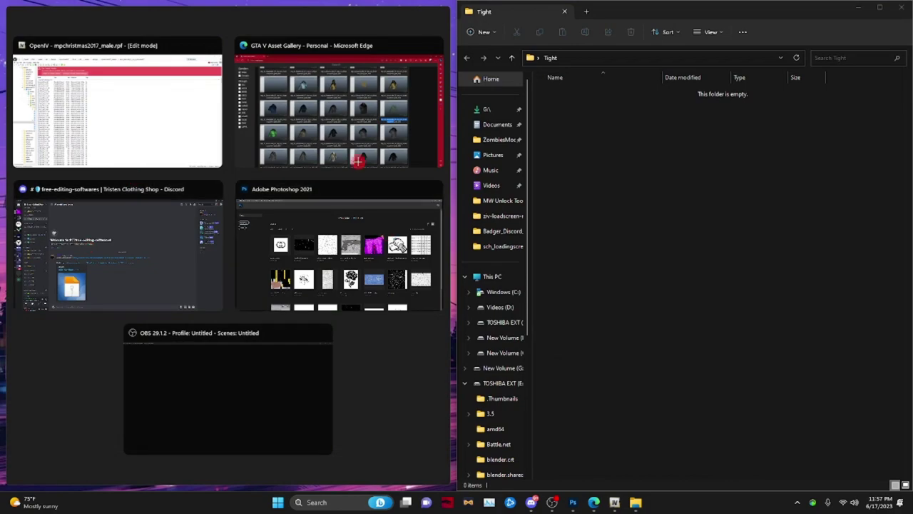
{"action": "left_click", "coordinate": [178, 112]}
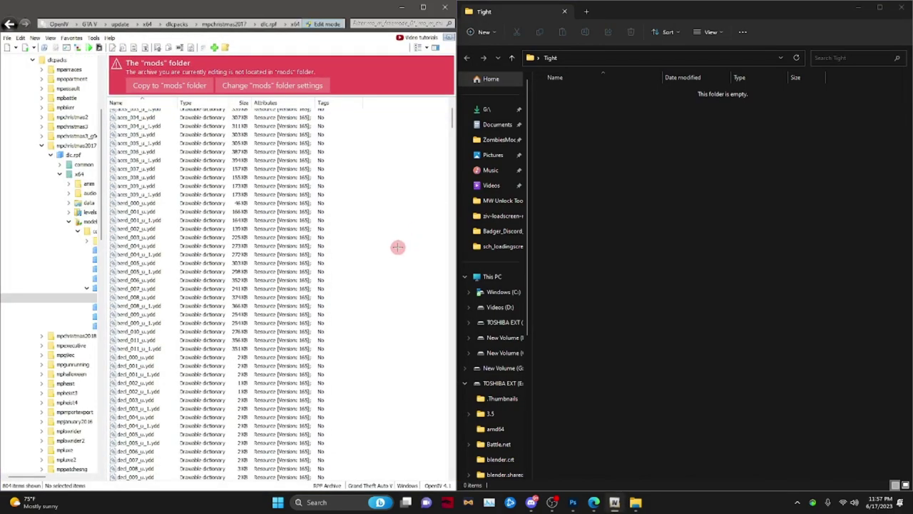
Step: Put the Tight folder window away and maximize the OpenIV window
{"action": "left_click", "coordinate": [870, 8]}
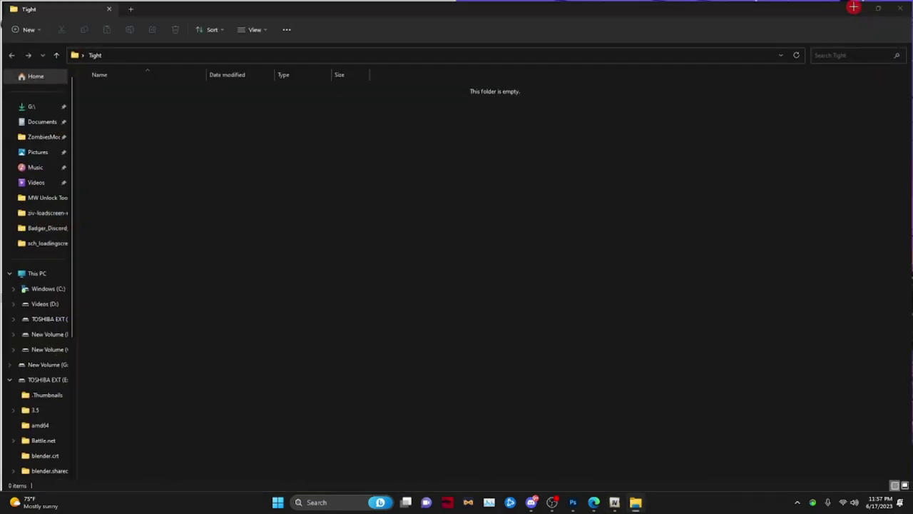
{"action": "left_click", "coordinate": [849, 8]}
{"action": "key", "text": "super+Up"}
{"action": "scroll", "coordinate": [594, 252], "scroll_direction": "down", "scroll_amount": 2}
Step: Switch to the Asset Gallery in Edge to check the chosen christmas2017 top's JBIB number, and return to OpenIV
{"action": "left_click", "coordinate": [594, 502]}
{"action": "left_click", "coordinate": [680, 308]}
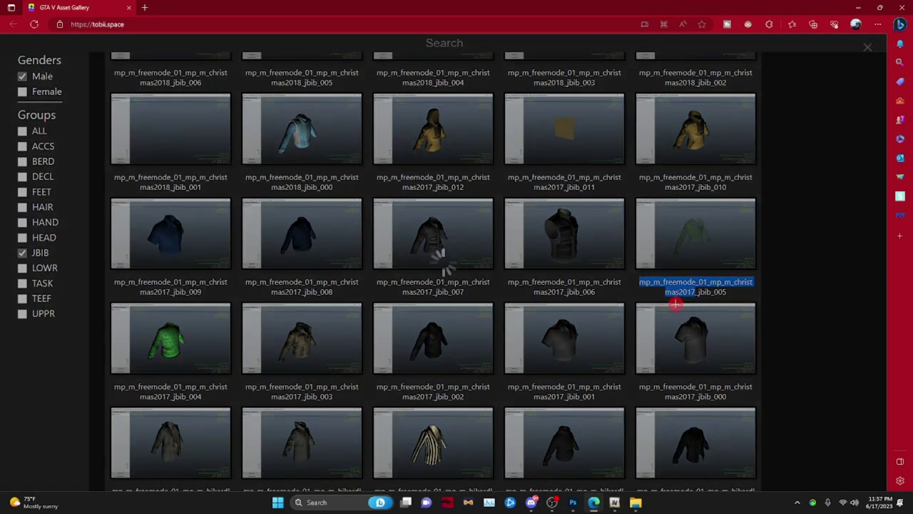
{"action": "left_click", "coordinate": [832, 147]}
{"action": "left_click_drag", "start_coordinate": [745, 290], "coordinate": [715, 291]}
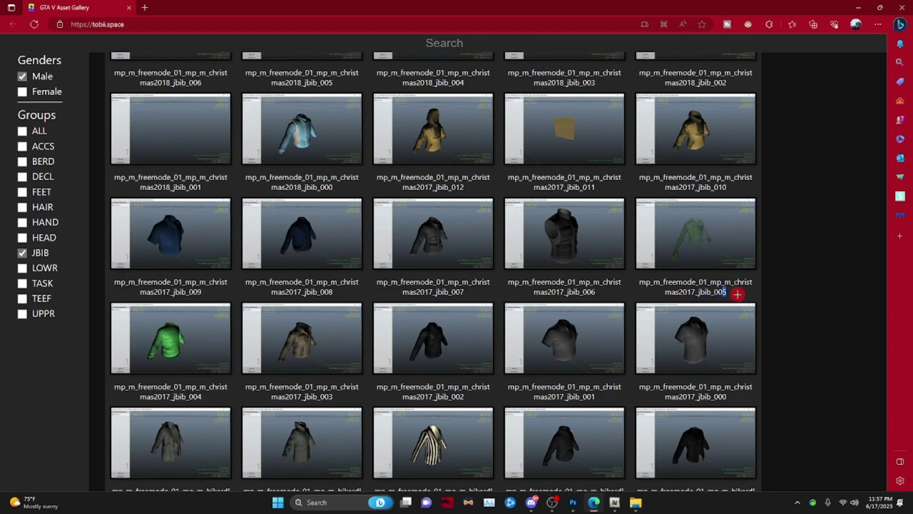
{"action": "left_click", "coordinate": [858, 7]}
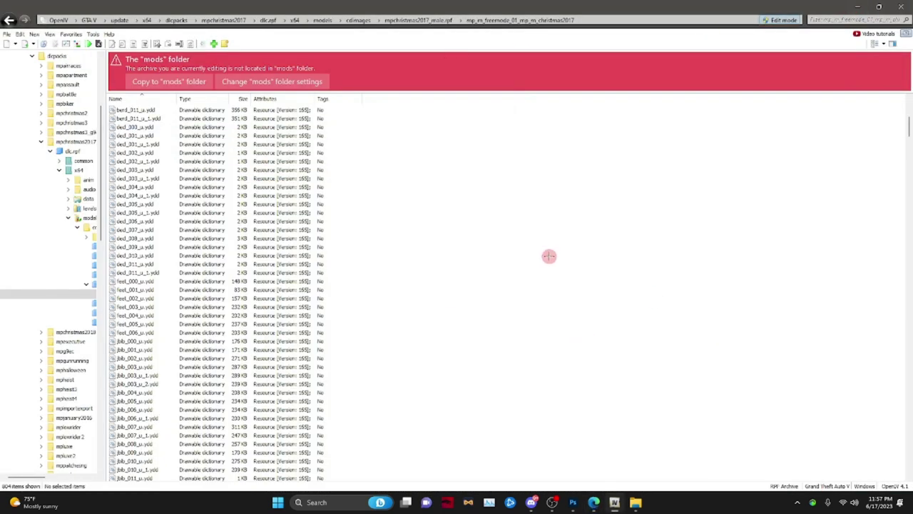
Step: Find jbib_005_u.ydd in the mp_m_freemode_01_mp_m_christmas2017 folder and open it in the model viewer
{"action": "scroll", "coordinate": [193, 321], "scroll_direction": "down", "scroll_amount": 2}
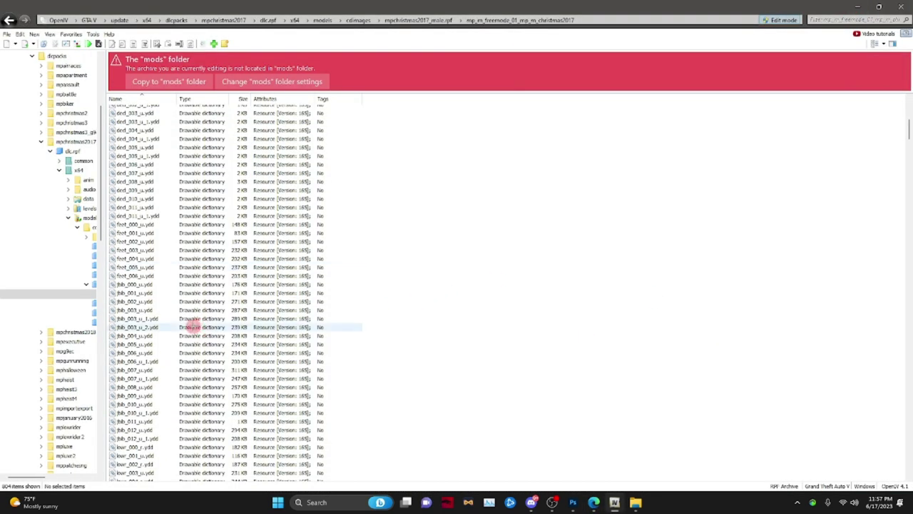
{"action": "left_click", "coordinate": [162, 344]}
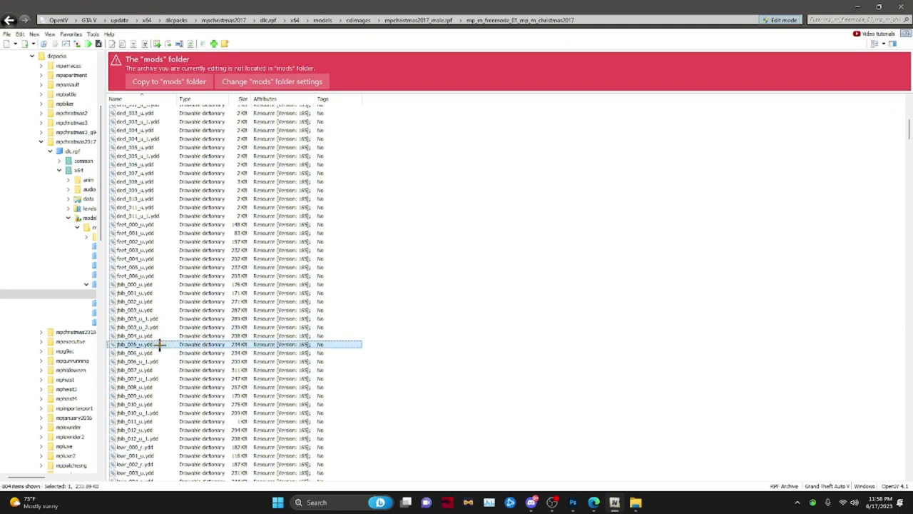
{"action": "double_click", "coordinate": [169, 347]}
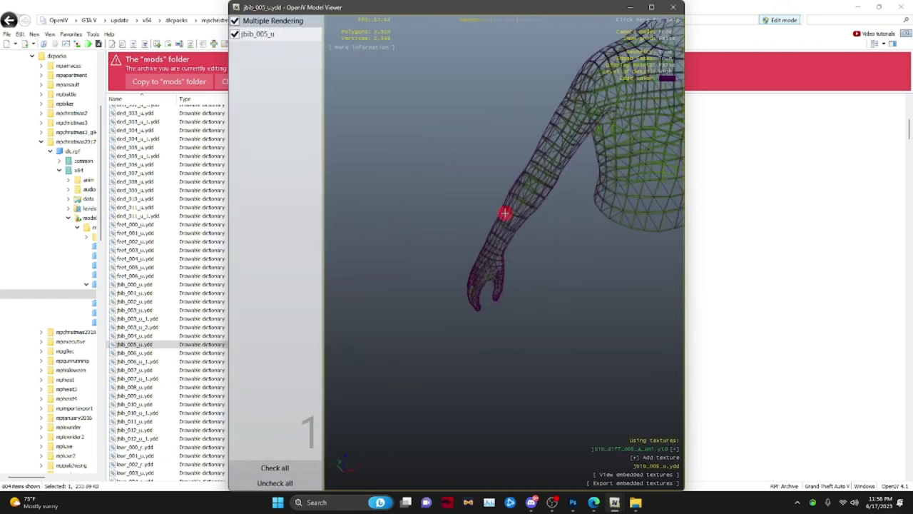
Step: Set the model viewer's camera mode to Around and inspect the jbib_005_u mesh from the front
{"action": "left_click_drag", "start_coordinate": [525, 187], "coordinate": [536, 169]}
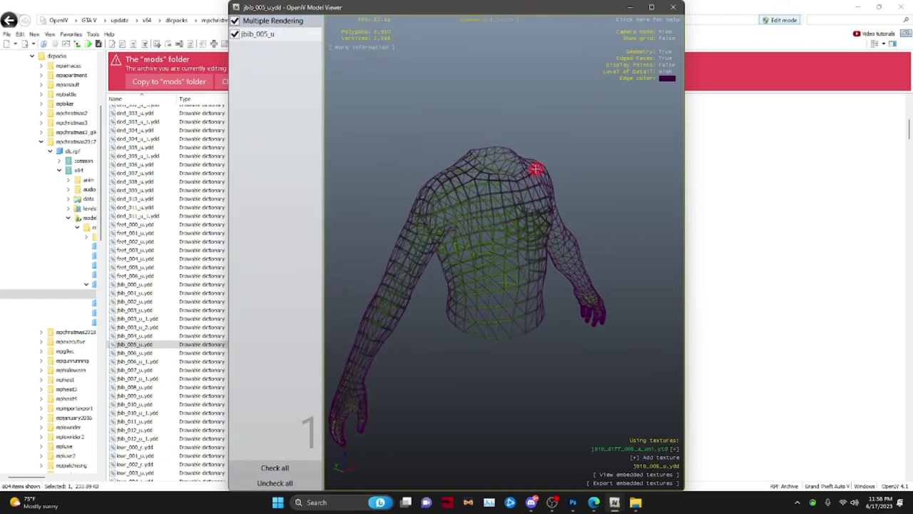
{"action": "left_click", "coordinate": [663, 33]}
{"action": "left_click_drag", "start_coordinate": [614, 122], "coordinate": [543, 148]}
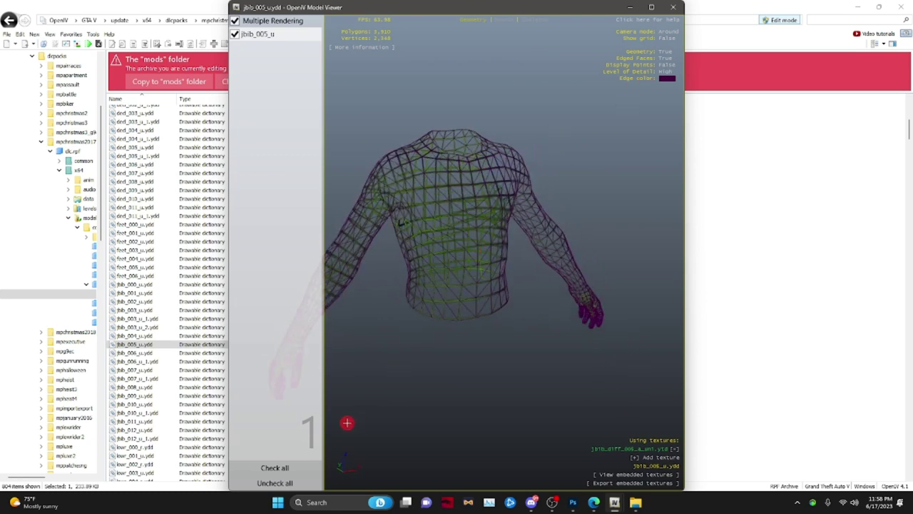
Step: Look through the jbib textures that can be added to the jbib_005_u model, and close the model viewer
{"action": "left_click_drag", "start_coordinate": [315, 263], "coordinate": [840, 423]}
{"action": "left_click", "coordinate": [885, 461]}
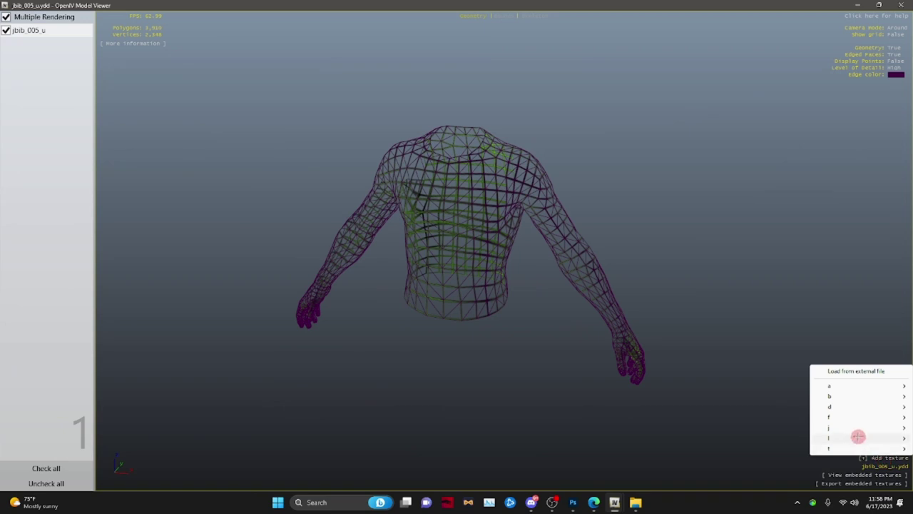
{"action": "mouse_move", "coordinate": [858, 423]}
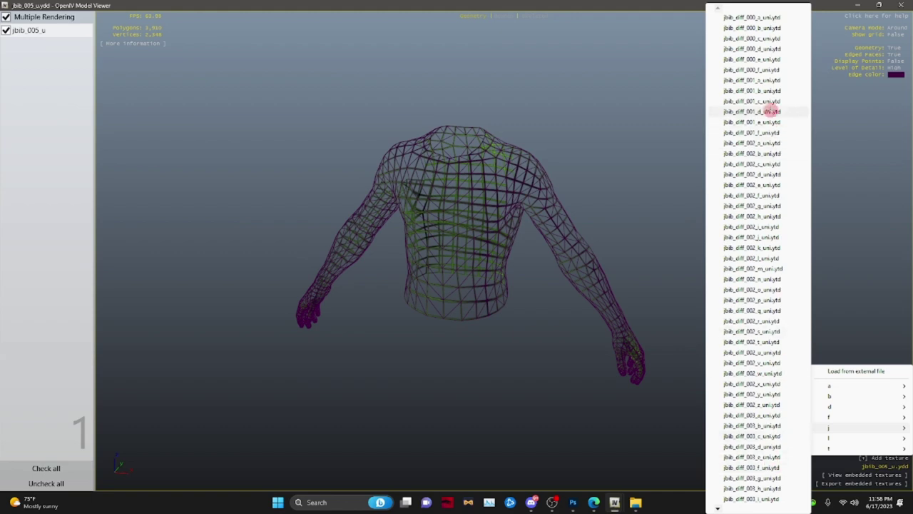
{"action": "left_click", "coordinate": [768, 91]}
{"action": "left_click_drag", "start_coordinate": [336, 272], "coordinate": [379, 250]}
{"action": "key", "text": "alt+F4"}
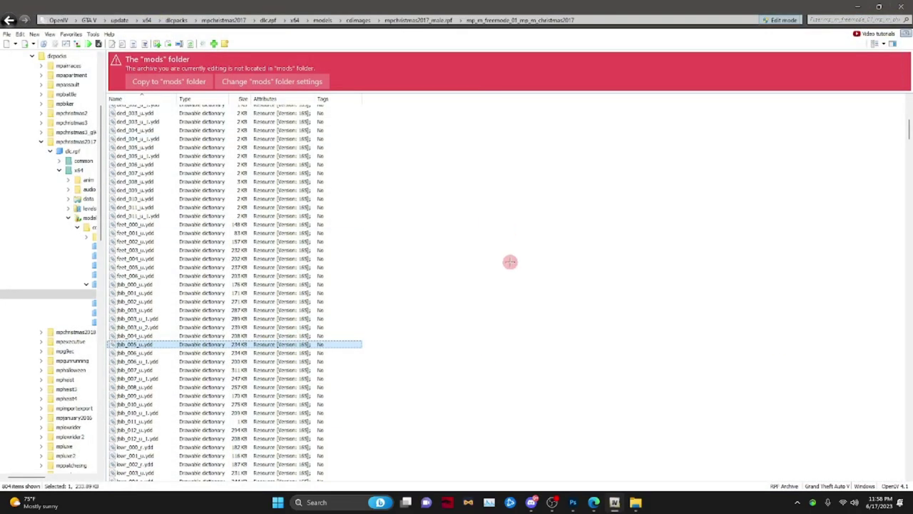
Step: Arrange the OpenIV and Tight folder windows beside each other and copy jbib_005_u.ydd into the Tight folder
{"action": "left_click_drag", "start_coordinate": [407, 7], "coordinate": [378, 17]}
{"action": "left_click", "coordinate": [171, 361]}
{"action": "left_click", "coordinate": [634, 503]}
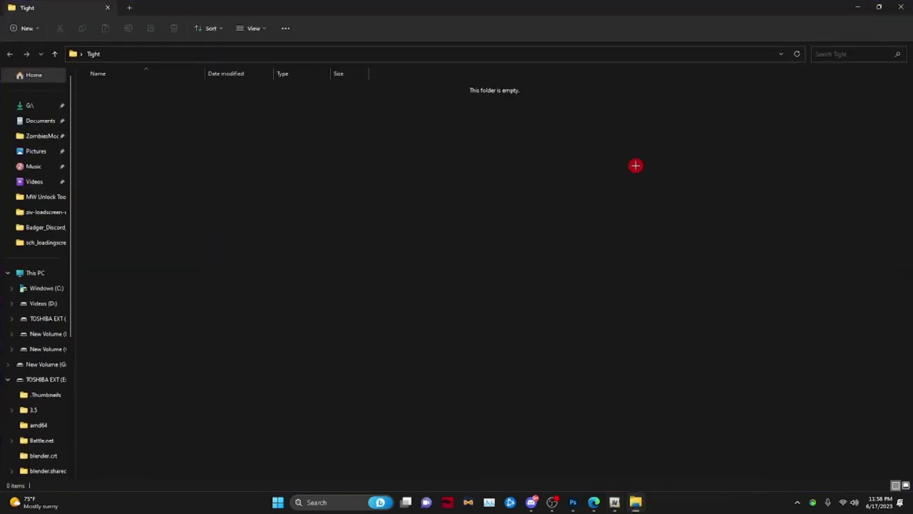
{"action": "left_click_drag", "start_coordinate": [493, 14], "coordinate": [675, 62]}
{"action": "left_click", "coordinate": [224, 363]}
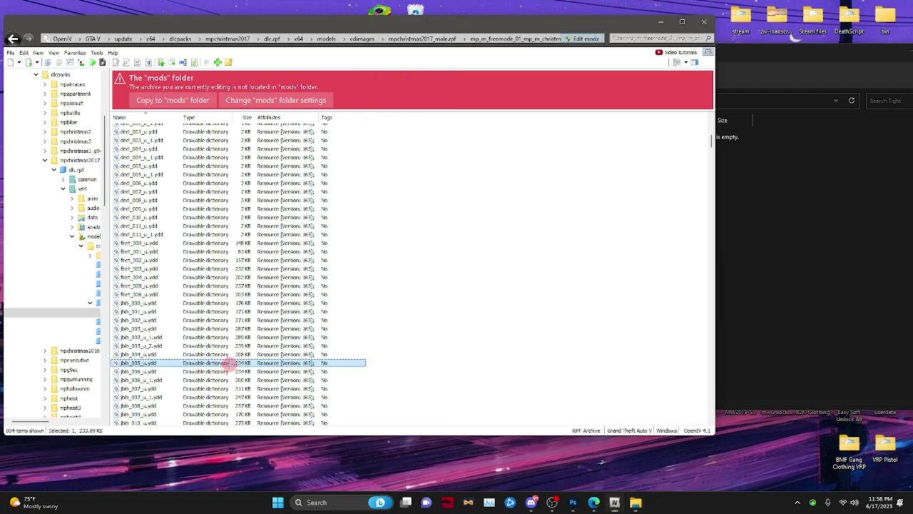
{"action": "left_click_drag", "start_coordinate": [464, 361], "coordinate": [770, 318]}
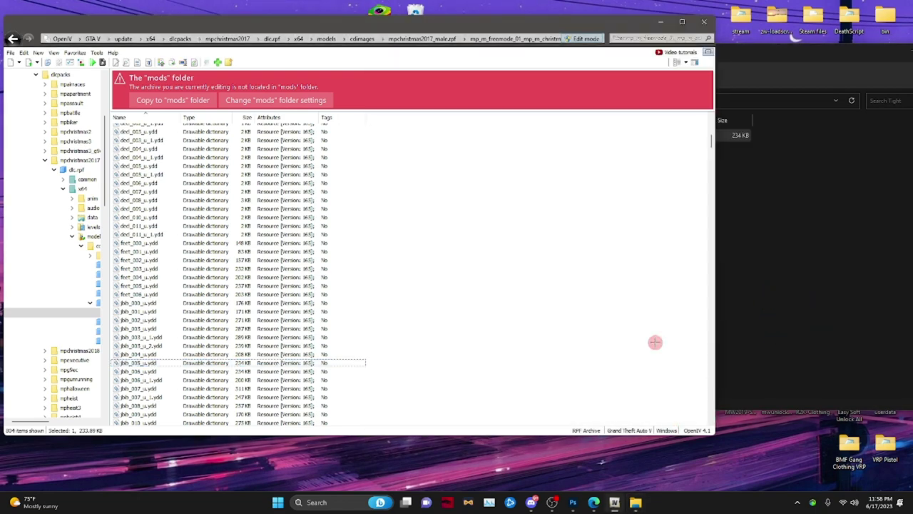
{"action": "left_click", "coordinate": [655, 342]}
Step: Find jbib_diff_005_a_uni.ytd in the maximized christmas2017 male file list and preview its texture in the texture editor
{"action": "left_click", "coordinate": [682, 26]}
{"action": "scroll", "coordinate": [560, 265], "scroll_direction": "down", "scroll_amount": 10}
{"action": "scroll", "coordinate": [560, 265], "scroll_direction": "down", "scroll_amount": 20}
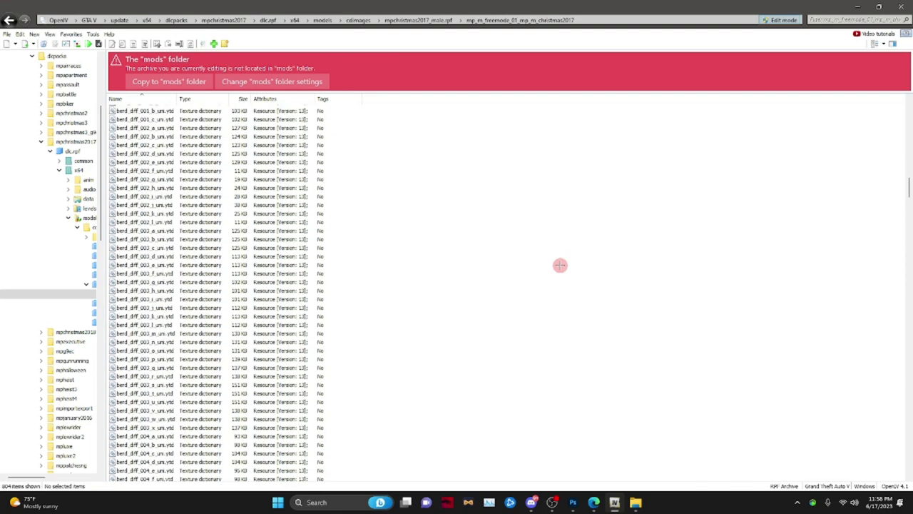
{"action": "scroll", "coordinate": [552, 275], "scroll_direction": "down", "scroll_amount": 20}
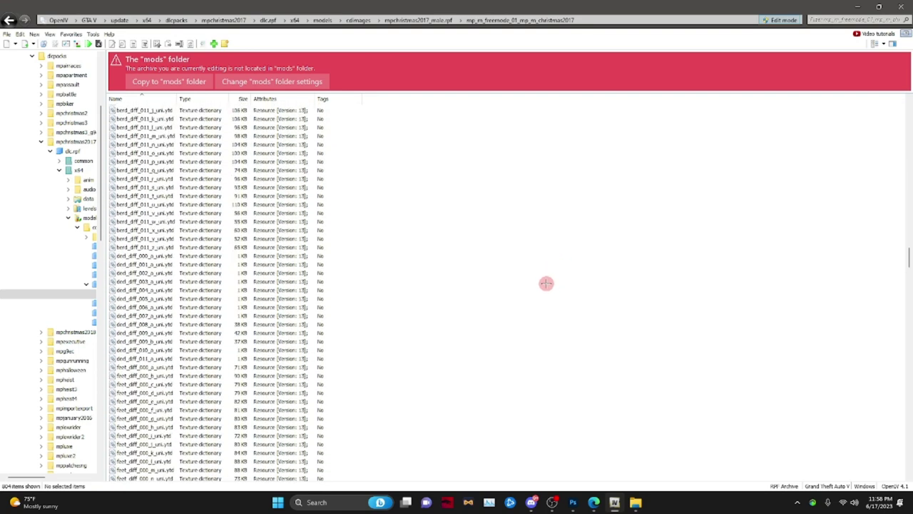
{"action": "scroll", "coordinate": [540, 286], "scroll_direction": "down", "scroll_amount": 10}
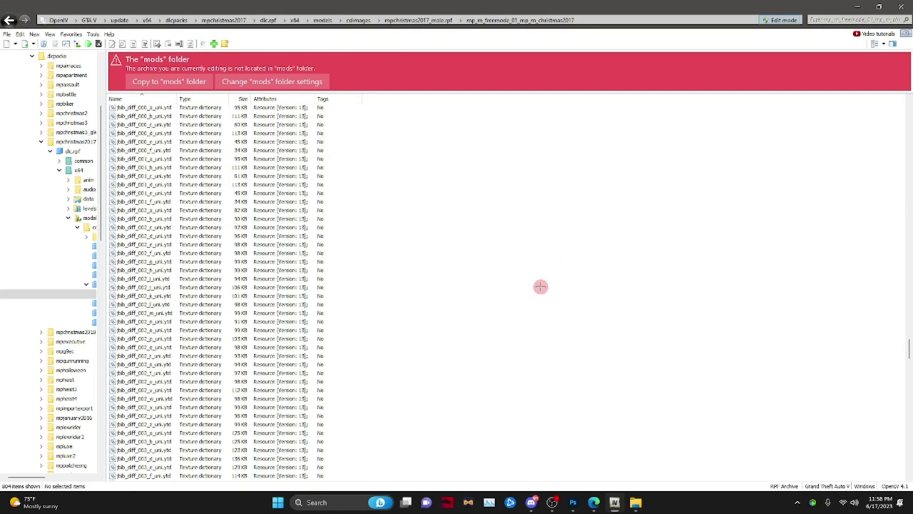
{"action": "scroll", "coordinate": [207, 314], "scroll_direction": "down", "scroll_amount": 10}
{"action": "scroll", "coordinate": [212, 326], "scroll_direction": "down", "scroll_amount": 9}
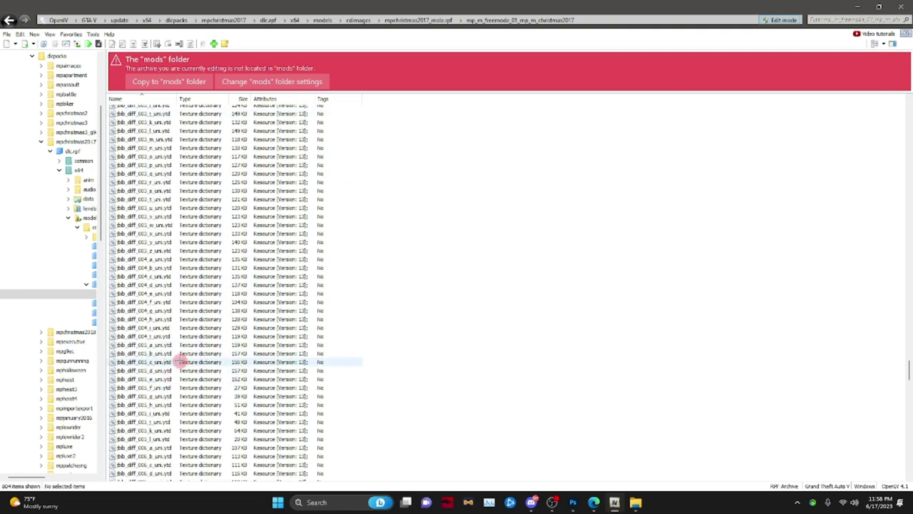
{"action": "double_click", "coordinate": [178, 345]}
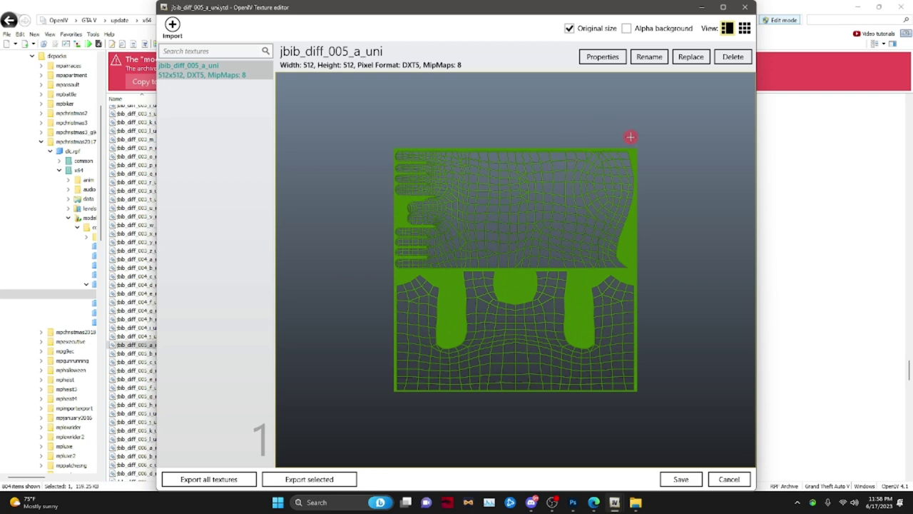
{"action": "left_click", "coordinate": [746, 7]}
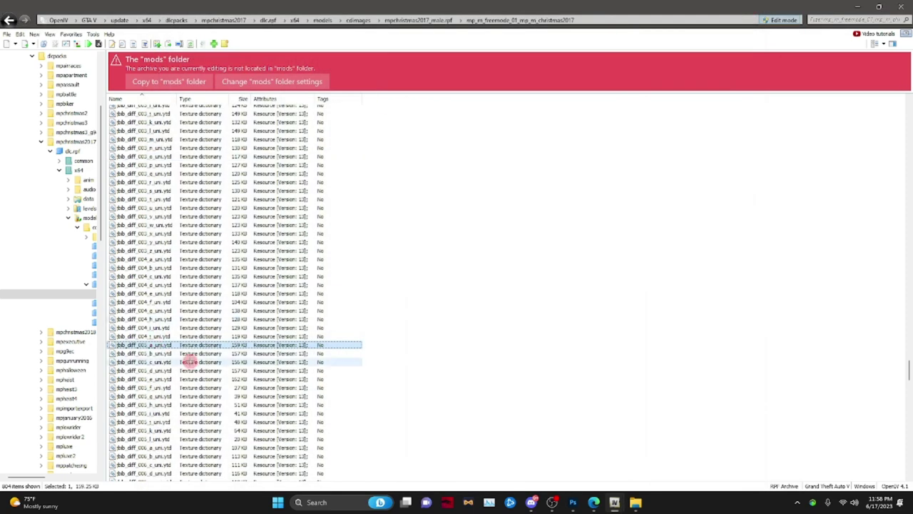
Step: Copy jbib_diff_005_a_uni.ytd into the Tight folder and close that folder's window
{"action": "left_click_drag", "start_coordinate": [208, 347], "coordinate": [666, 288]}
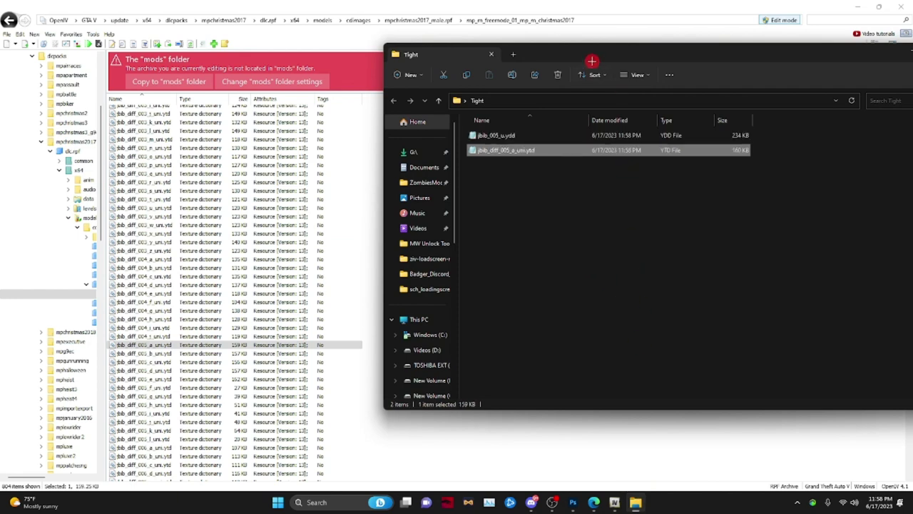
{"action": "left_click_drag", "start_coordinate": [547, 55], "coordinate": [440, 52]}
{"action": "right_click", "coordinate": [414, 169]}
{"action": "left_click", "coordinate": [393, 178]}
{"action": "right_click", "coordinate": [395, 178]}
{"action": "left_click", "coordinate": [383, 181]}
{"action": "left_click", "coordinate": [416, 146]}
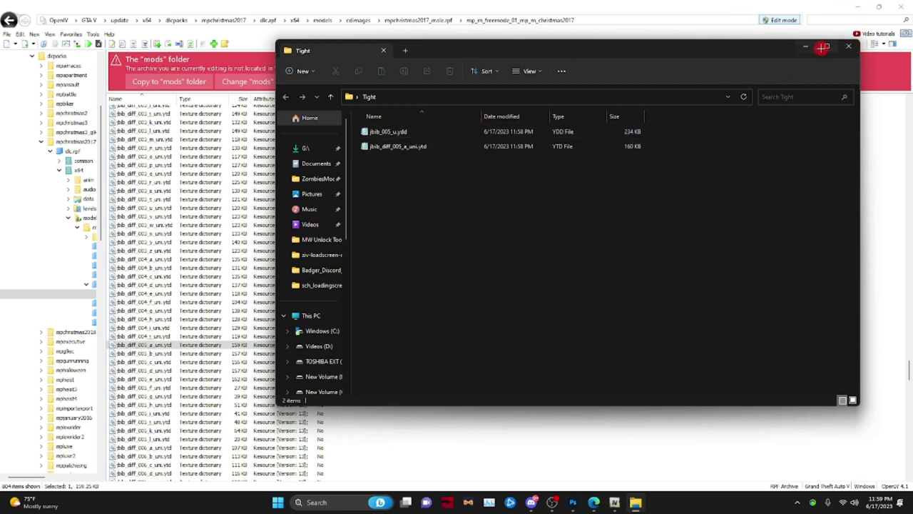
{"action": "left_click", "coordinate": [851, 46]}
Step: Open the Youtube folder inside GTA V's mods folder and copy the Tight desktop folder into it
{"action": "left_click", "coordinate": [71, 142]}
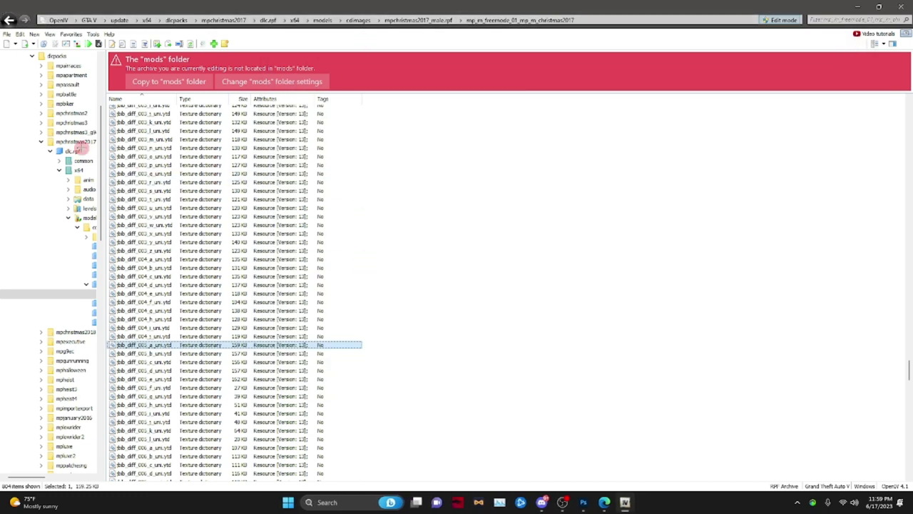
{"action": "scroll", "coordinate": [74, 151], "scroll_direction": "up", "scroll_amount": 3}
{"action": "left_click", "coordinate": [35, 102]}
{"action": "left_click_drag", "start_coordinate": [245, 5], "coordinate": [545, 50]}
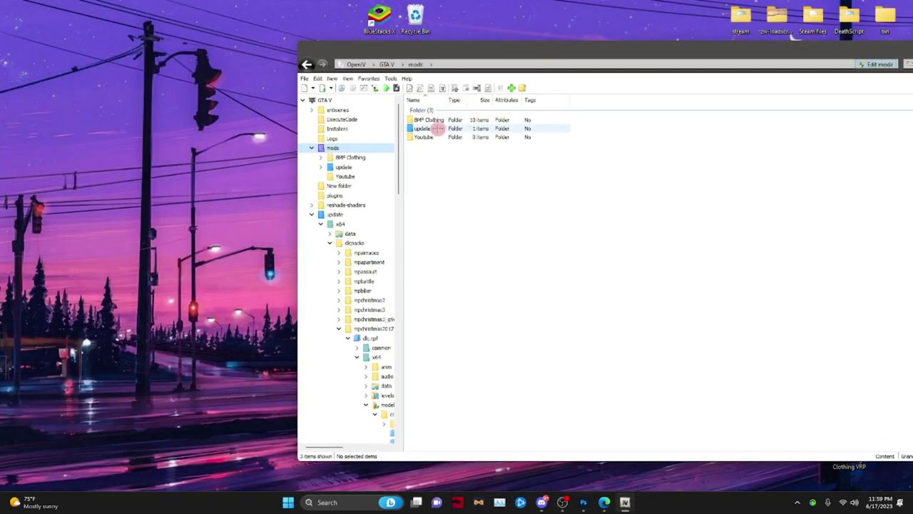
{"action": "double_click", "coordinate": [434, 136]}
{"action": "left_click_drag", "start_coordinate": [389, 55], "coordinate": [549, 205]}
{"action": "left_click_drag", "start_coordinate": [415, 348], "coordinate": [663, 350]}
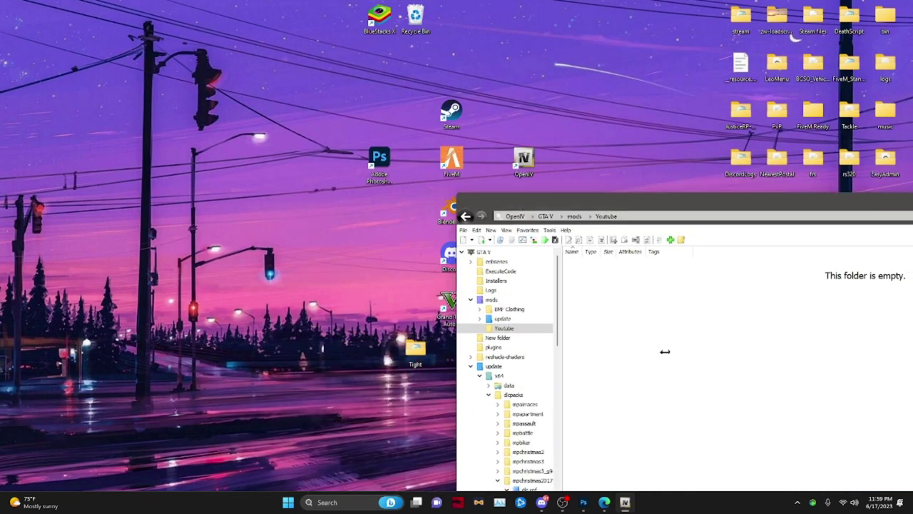
{"action": "left_click_drag", "start_coordinate": [642, 202], "coordinate": [369, 64]}
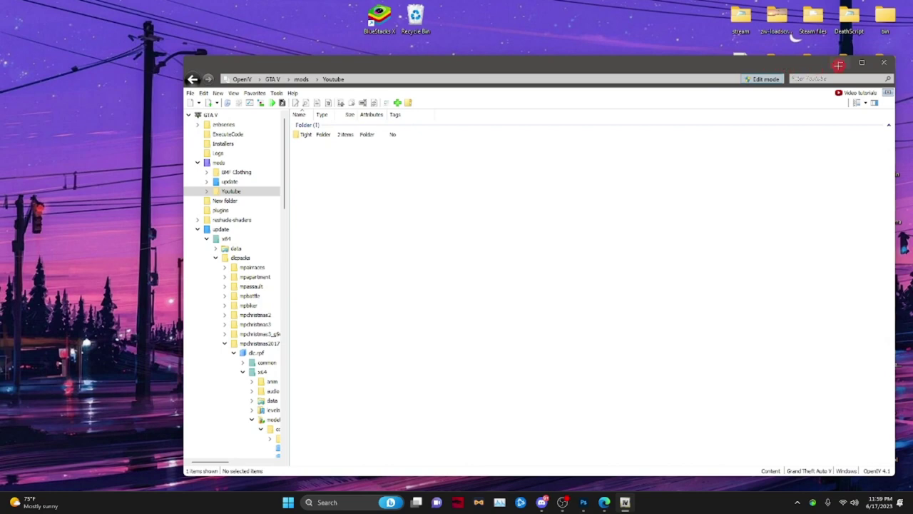
Step: Open jbib_diff_005_a_uni.ytd from the Youtube folder's Tight subfolder in the texture editor of the maximized OpenIV
{"action": "left_click", "coordinate": [862, 64]}
{"action": "double_click", "coordinate": [158, 77]}
{"action": "double_click", "coordinate": [163, 95]}
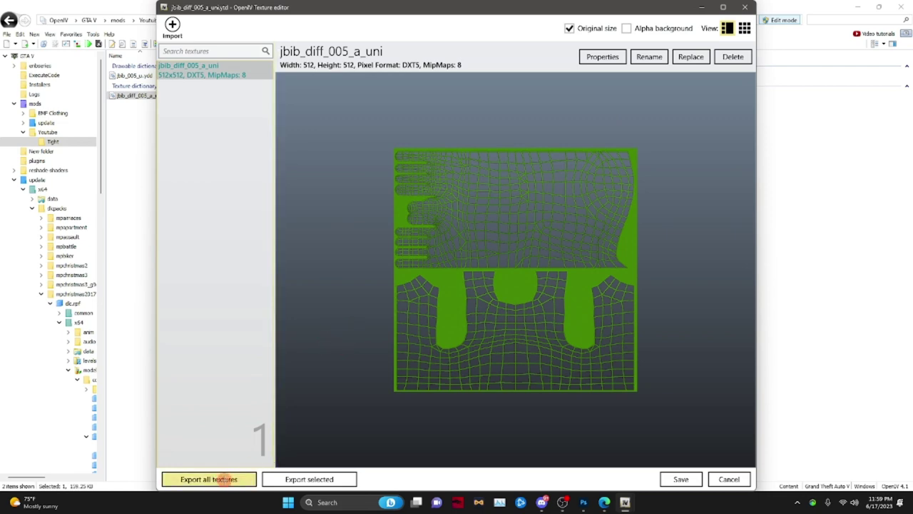
{"action": "left_click", "coordinate": [229, 478]}
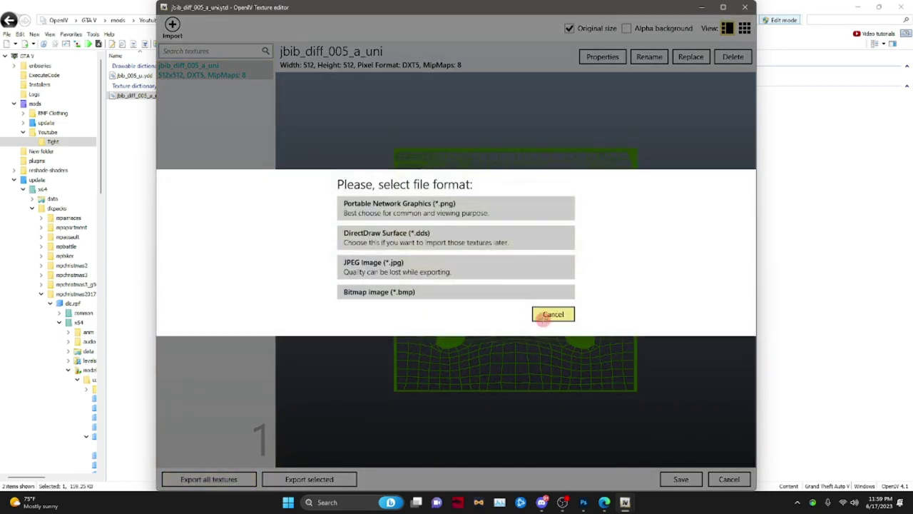
{"action": "left_click", "coordinate": [553, 314]}
{"action": "left_click", "coordinate": [309, 479]}
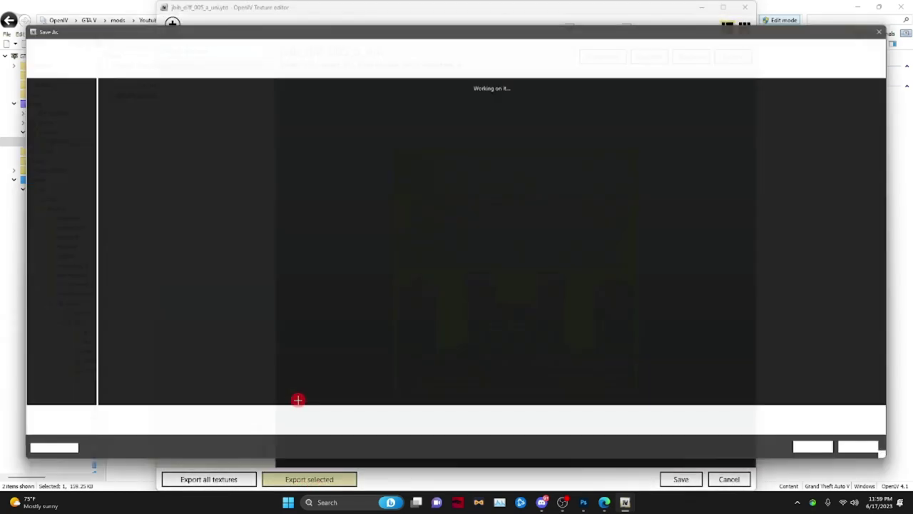
{"action": "left_click", "coordinate": [882, 457]}
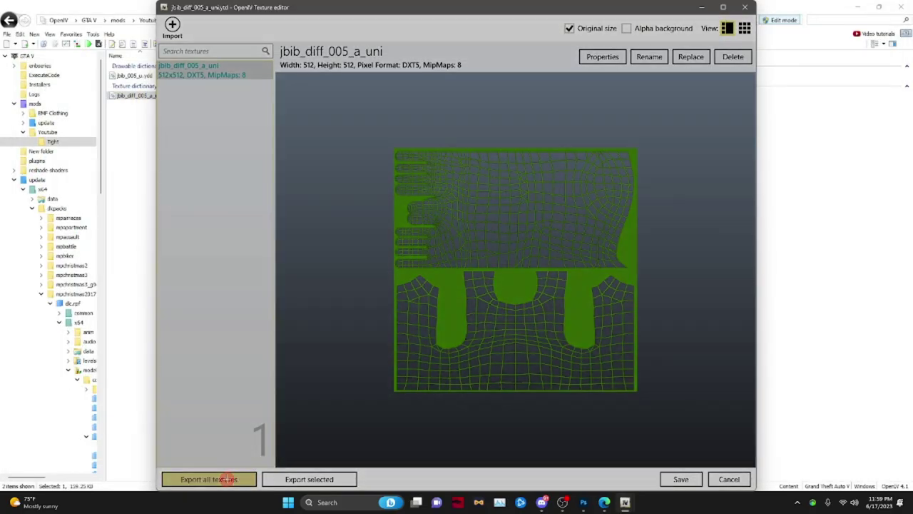
Step: Export all textures of jbib_diff_005_a_uni.ytd as PNG to the Pictures folder, and save and close the texture editor
{"action": "left_click", "coordinate": [228, 478]}
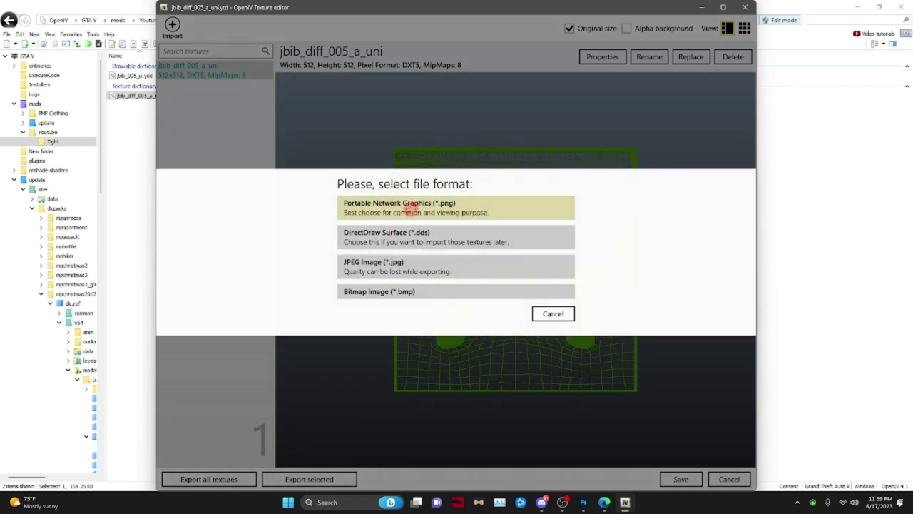
{"action": "left_click", "coordinate": [466, 203]}
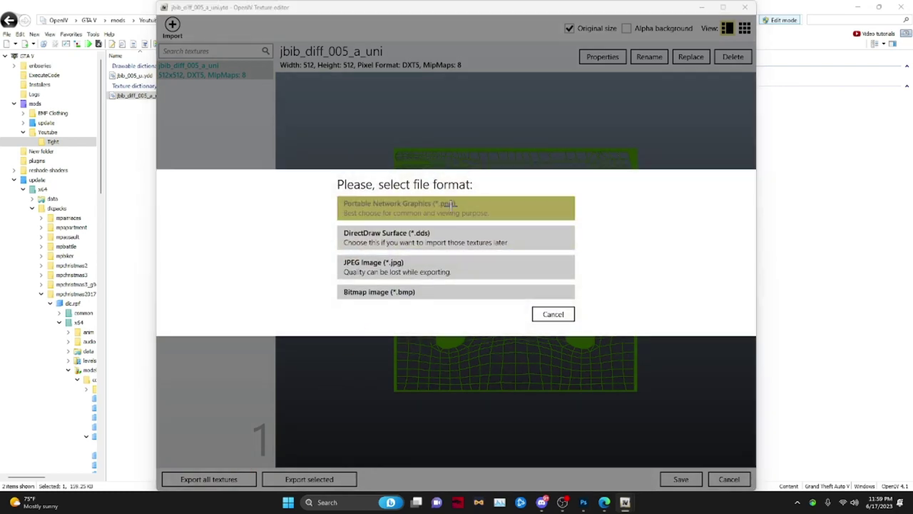
{"action": "left_click", "coordinate": [42, 154]}
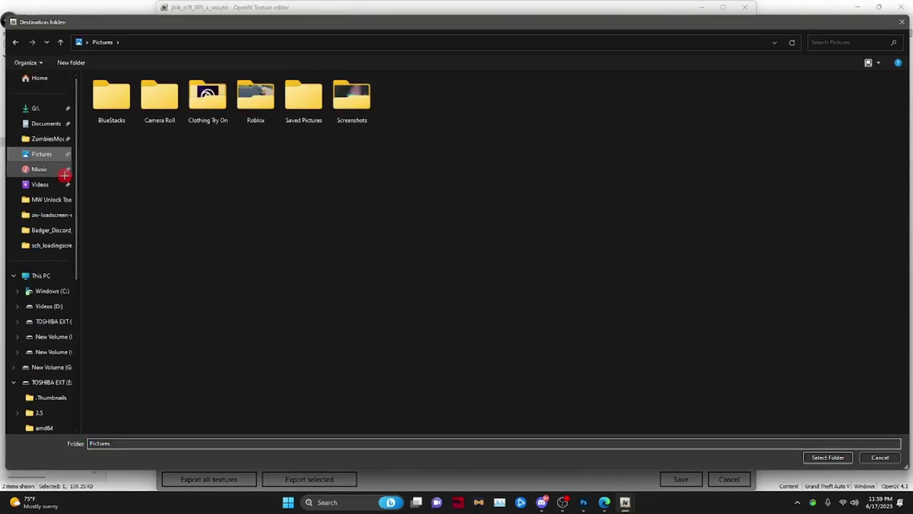
{"action": "left_click", "coordinate": [880, 459]}
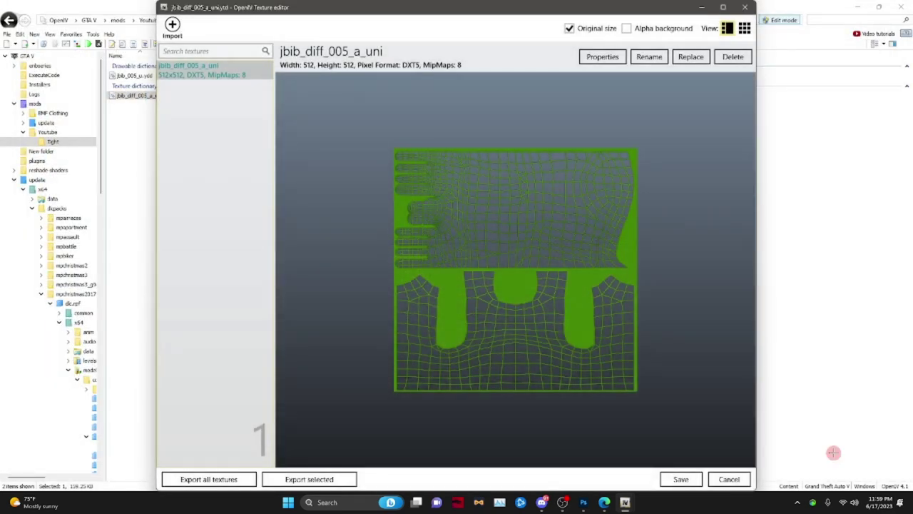
{"action": "left_click", "coordinate": [681, 478]}
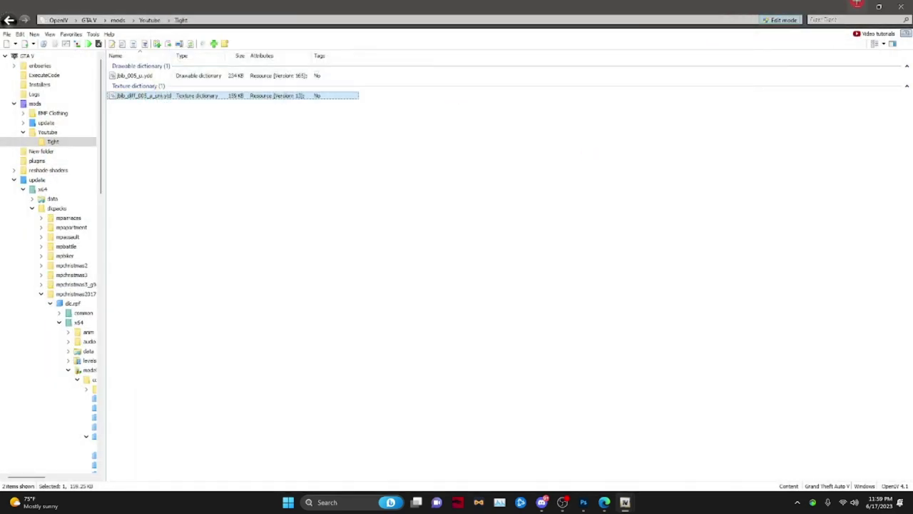
Step: Switch to Photoshop, open jbib_diff_005_a_uni.png from the Pictures folder, and deselect its layer
{"action": "left_click", "coordinate": [855, 6]}
{"action": "left_click", "coordinate": [583, 502]}
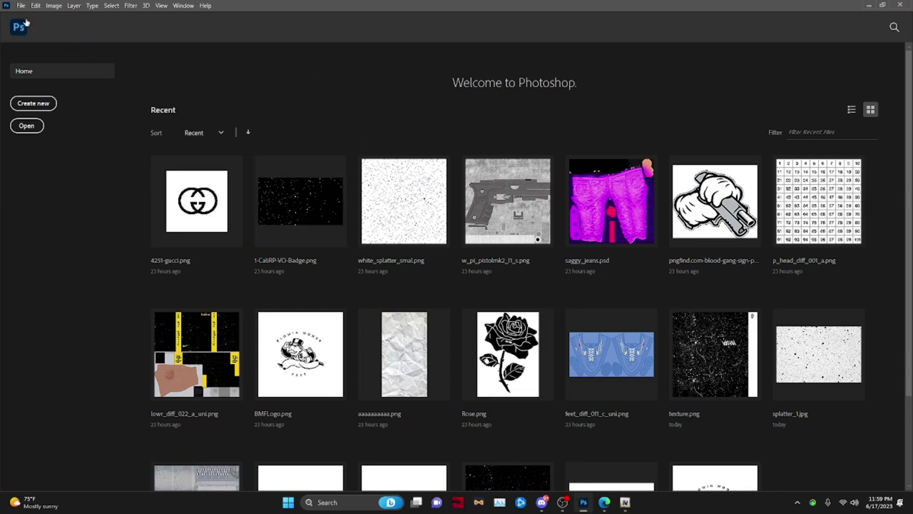
{"action": "left_click", "coordinate": [27, 126]}
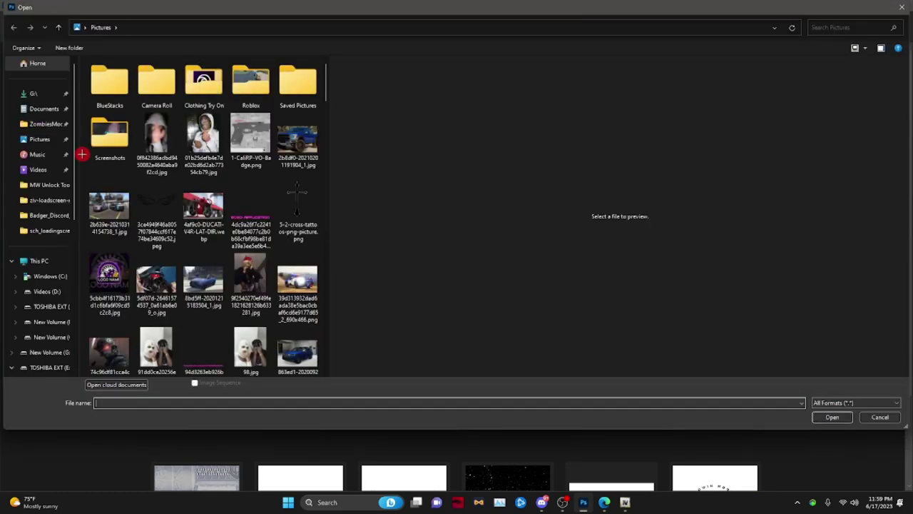
{"action": "left_click", "coordinate": [203, 208]}
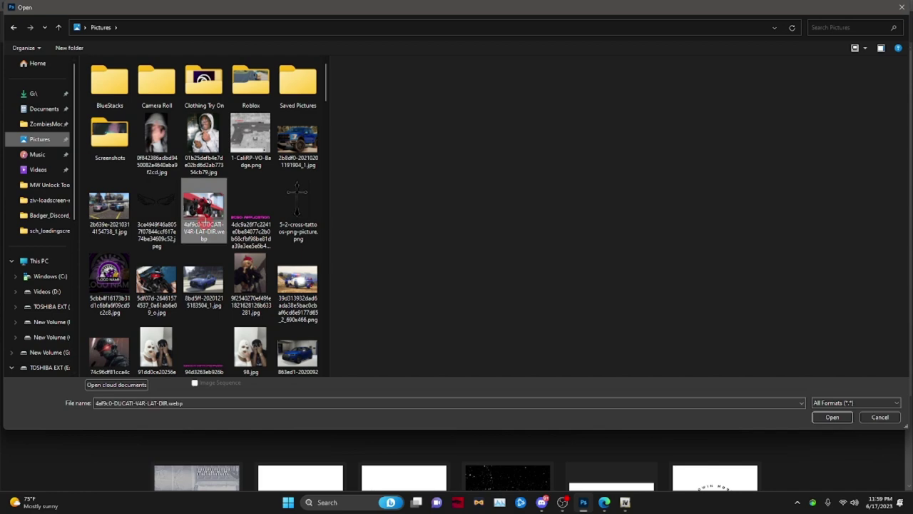
{"action": "left_click_drag", "start_coordinate": [343, 429], "coordinate": [343, 489]}
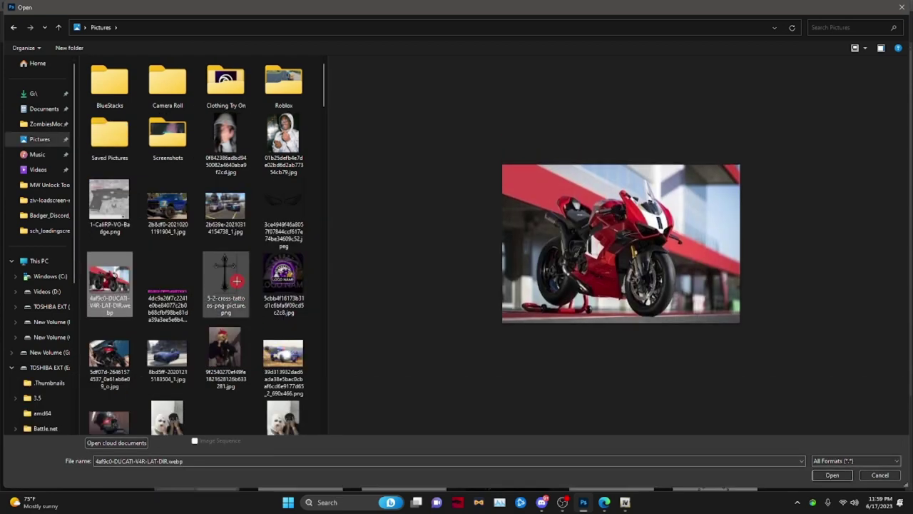
{"action": "left_click", "coordinate": [226, 275]}
{"action": "scroll", "coordinate": [226, 278], "scroll_direction": "down", "scroll_amount": 2}
{"action": "scroll", "coordinate": [238, 285], "scroll_direction": "down", "scroll_amount": 5}
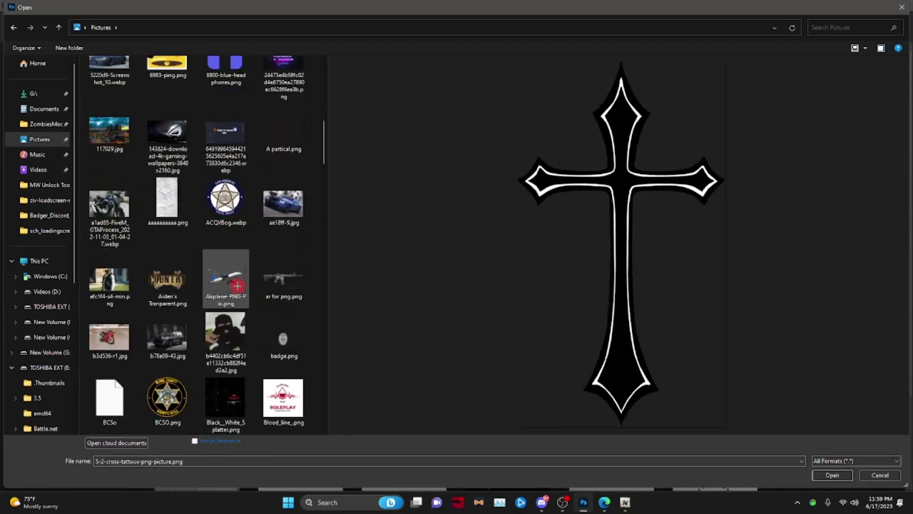
{"action": "scroll", "coordinate": [236, 286], "scroll_direction": "down", "scroll_amount": 5}
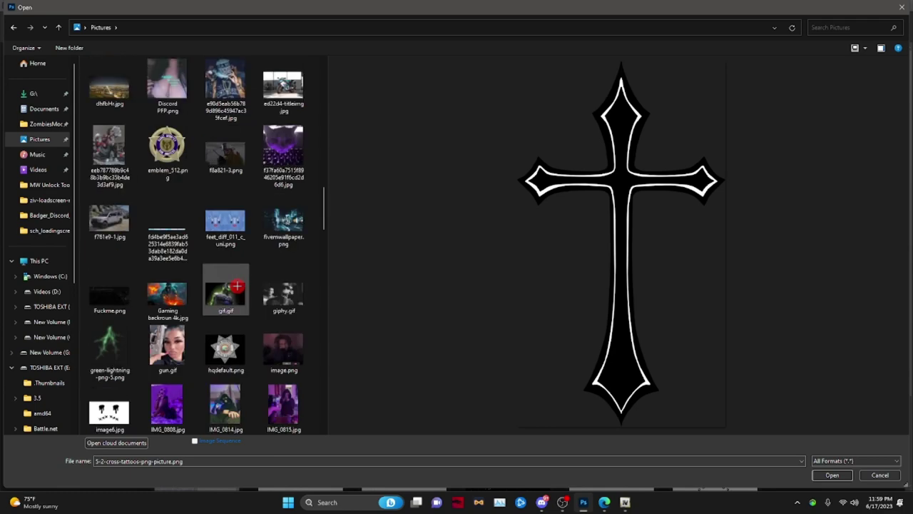
{"action": "scroll", "coordinate": [236, 283], "scroll_direction": "down", "scroll_amount": 5}
{"action": "left_click", "coordinate": [223, 221]}
{"action": "left_click", "coordinate": [840, 473]}
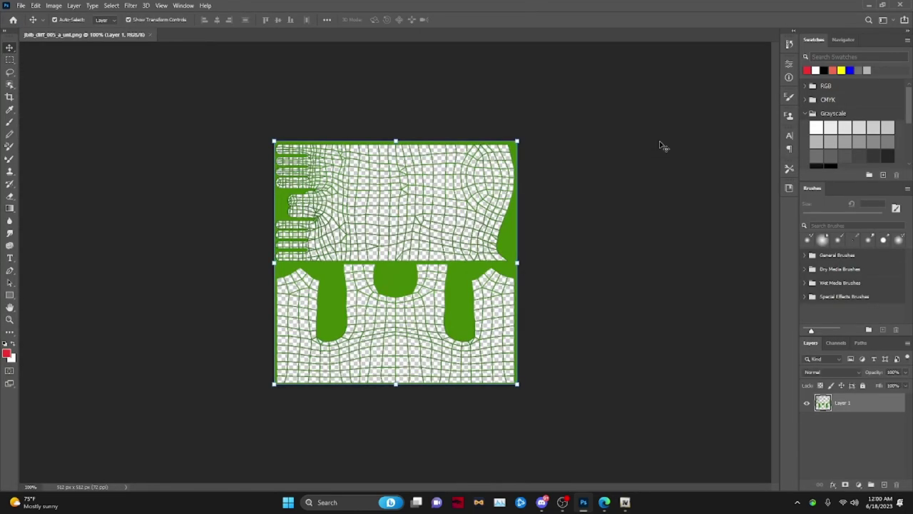
{"action": "left_click", "coordinate": [493, 404]}
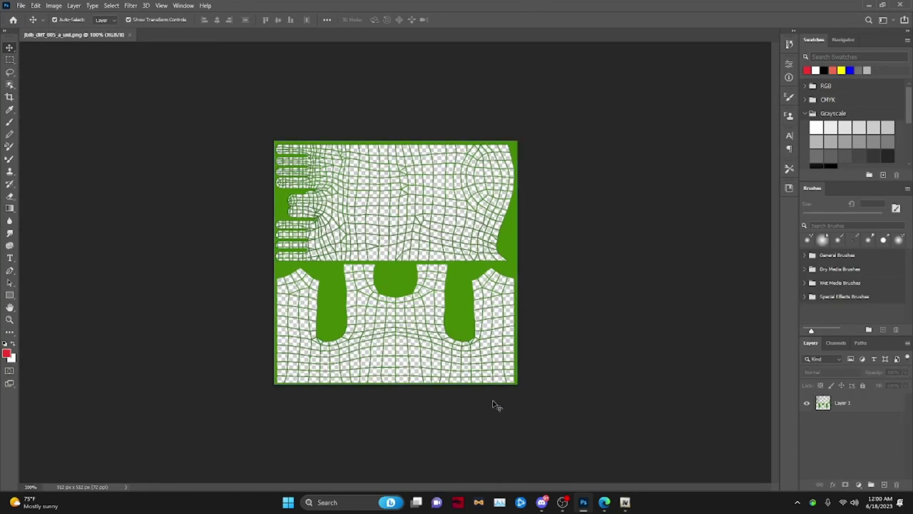
Step: Switch to the Edge browser and open the dafont.com font site in a new tab
{"action": "right_click", "coordinate": [163, 168]}
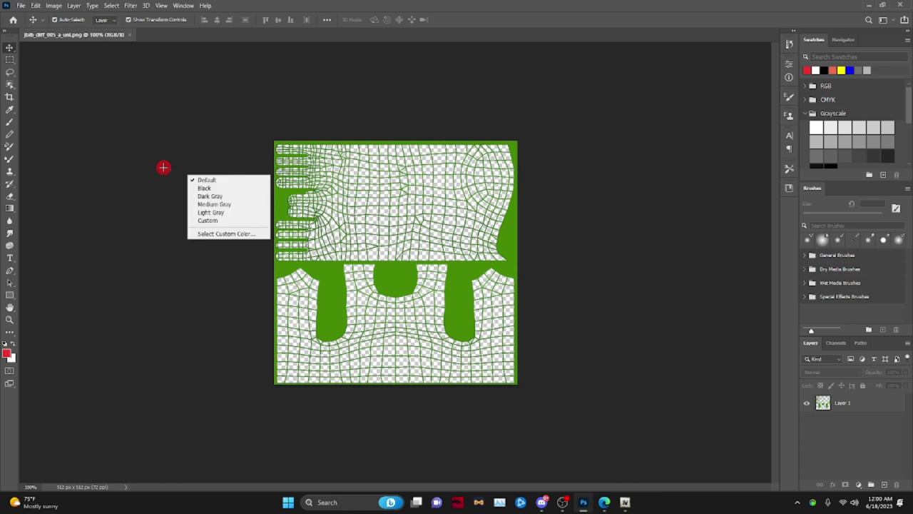
{"action": "left_click", "coordinate": [604, 501]}
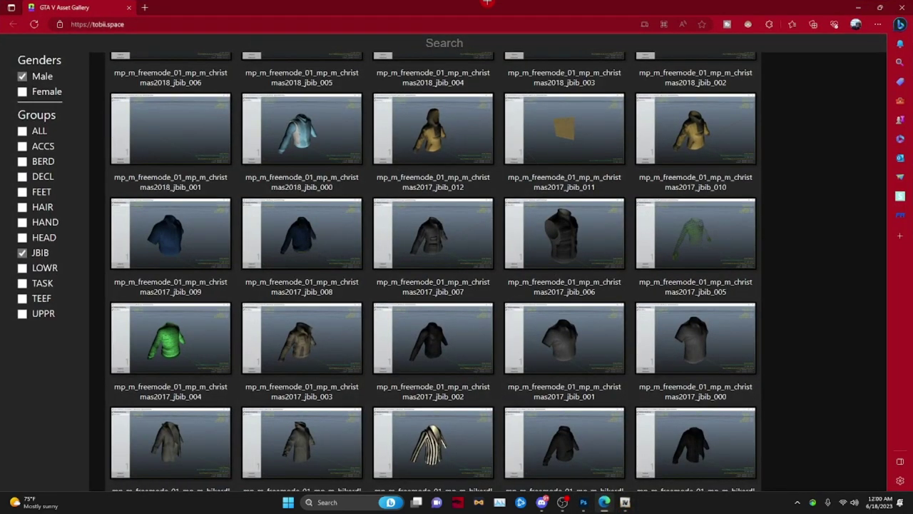
{"action": "left_click", "coordinate": [155, 7]}
{"action": "type", "text": "daf"}
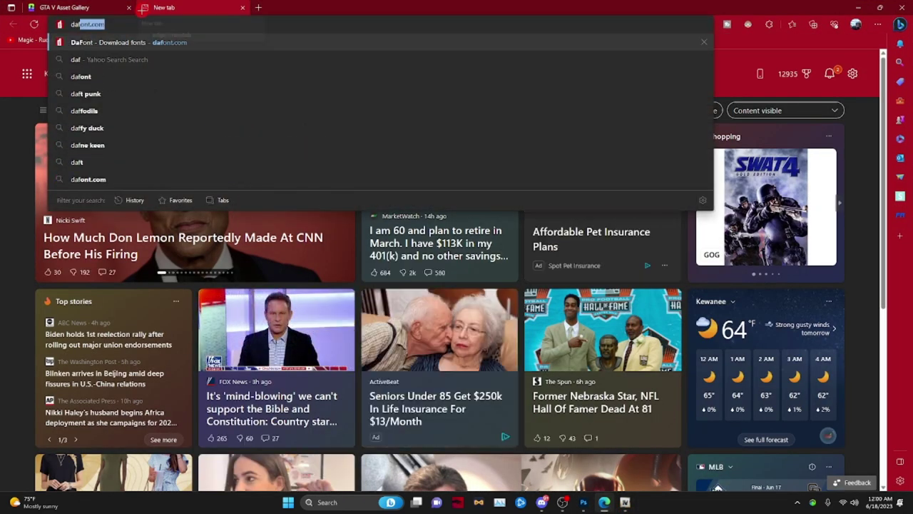
{"action": "left_click", "coordinate": [135, 43]}
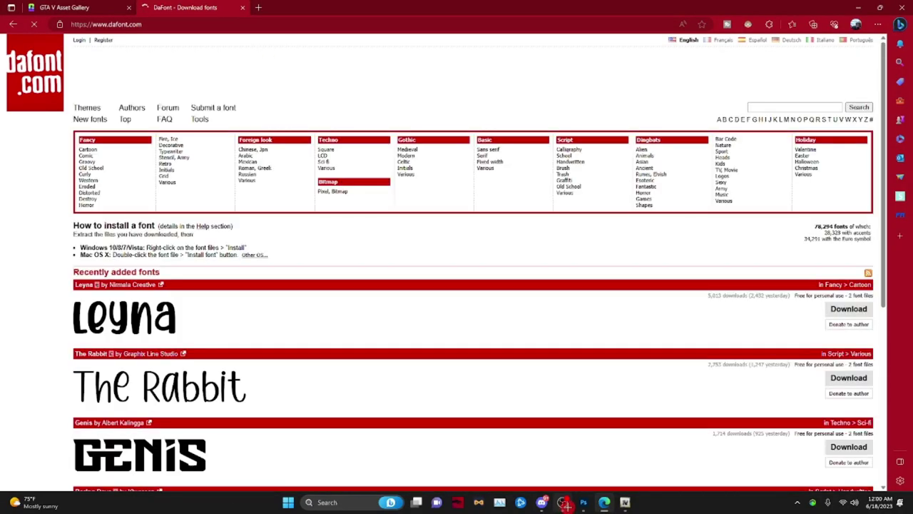
Step: Switch to Photoshop, add a placeholder text layer in the Double Feature font on the template's upper half, and enlarge it to about 196%
{"action": "left_click", "coordinate": [584, 502]}
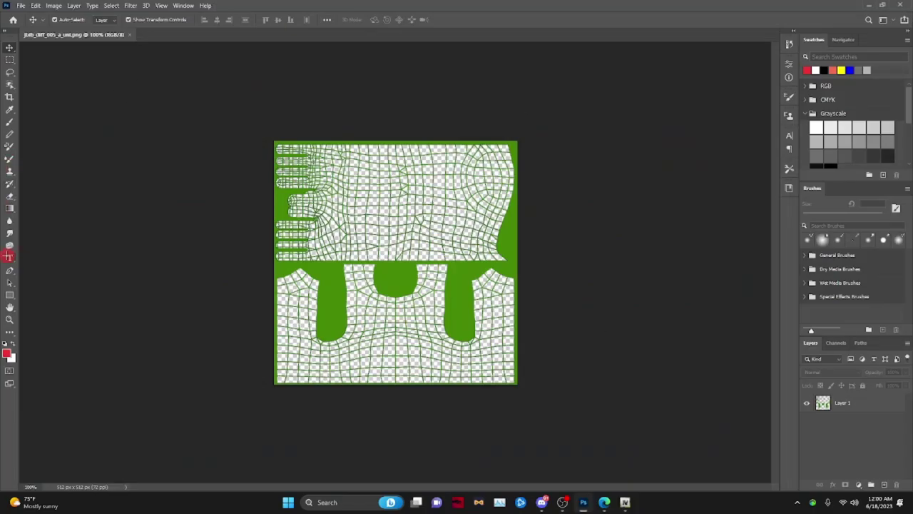
{"action": "key", "text": "t"}
{"action": "left_click", "coordinate": [414, 187]}
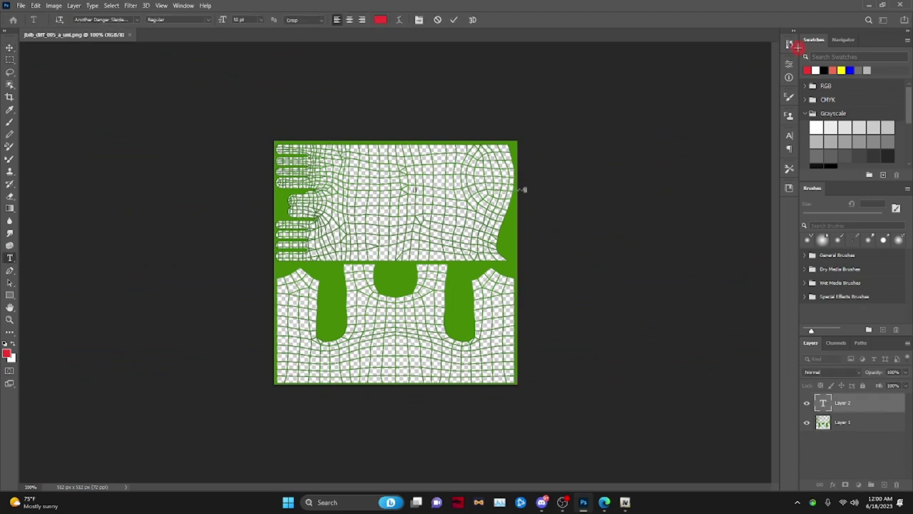
{"action": "left_click", "coordinate": [788, 62]}
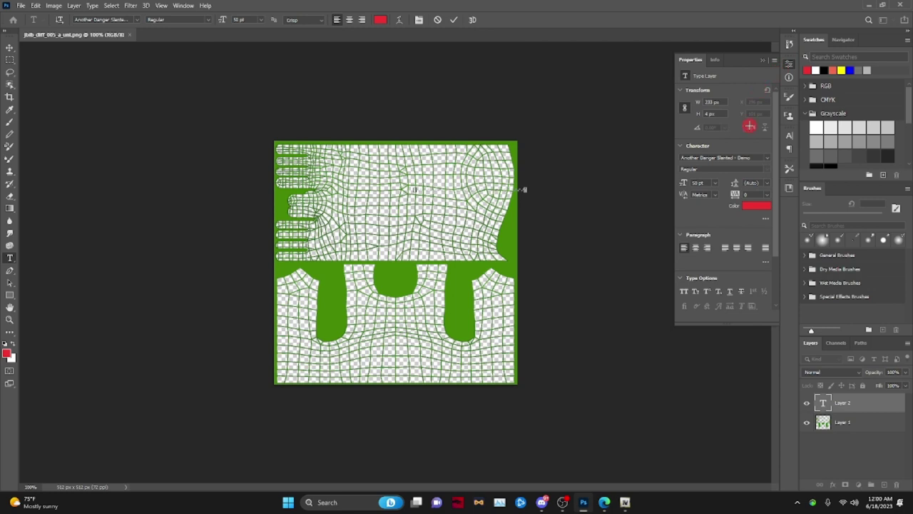
{"action": "left_click", "coordinate": [756, 159]}
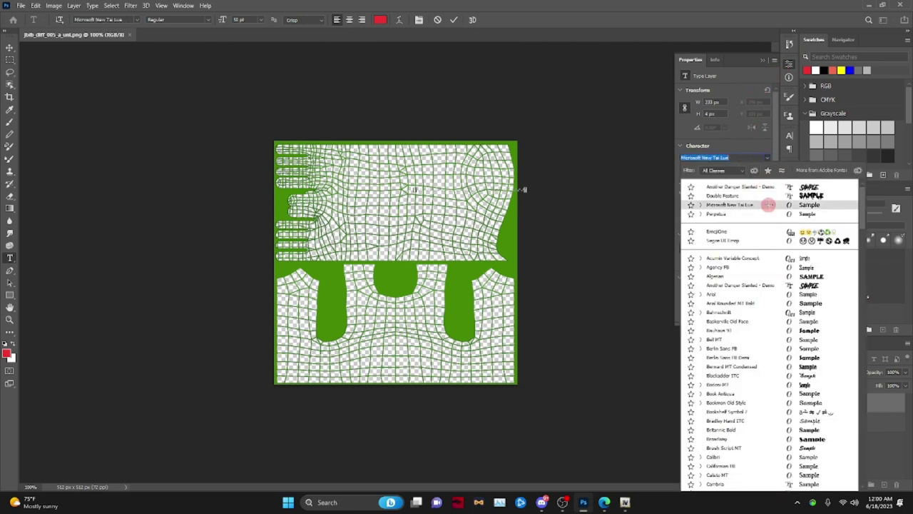
{"action": "left_click", "coordinate": [766, 192]}
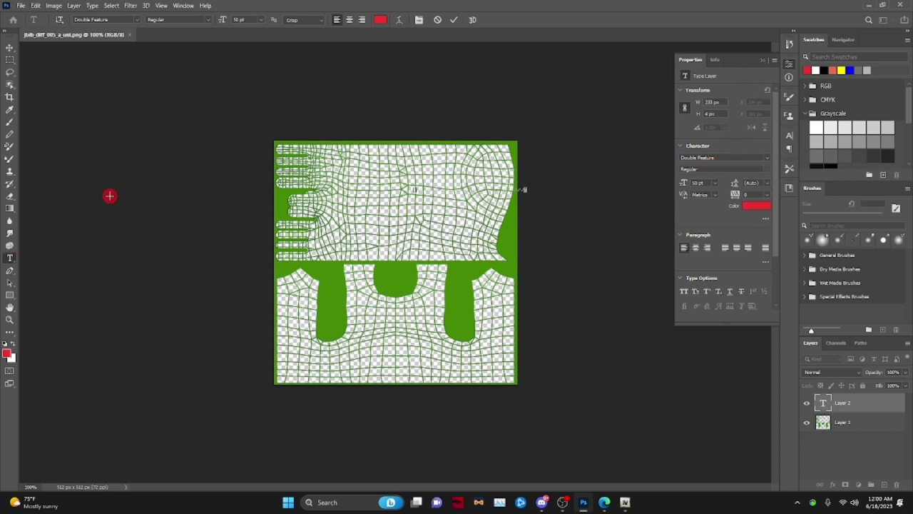
{"action": "left_click", "coordinate": [769, 58]}
{"action": "left_click", "coordinate": [13, 50]}
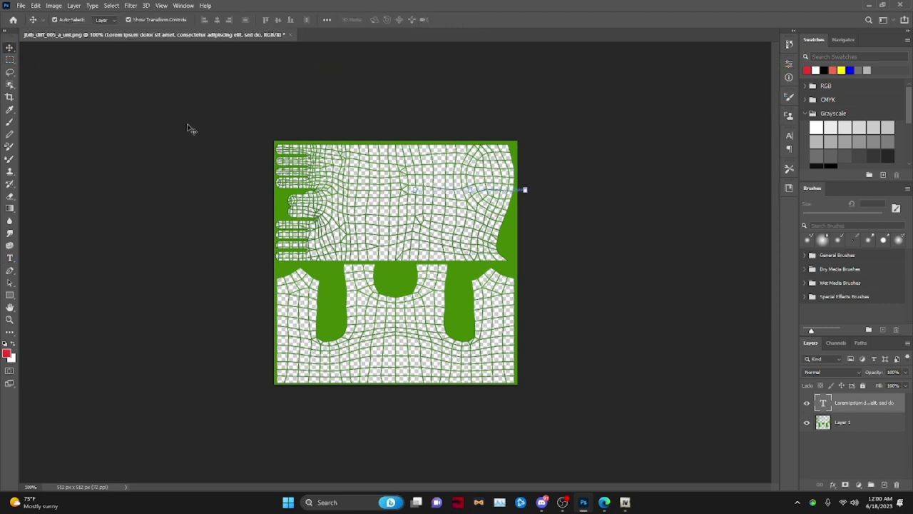
{"action": "left_click_drag", "start_coordinate": [524, 190], "coordinate": [631, 190]}
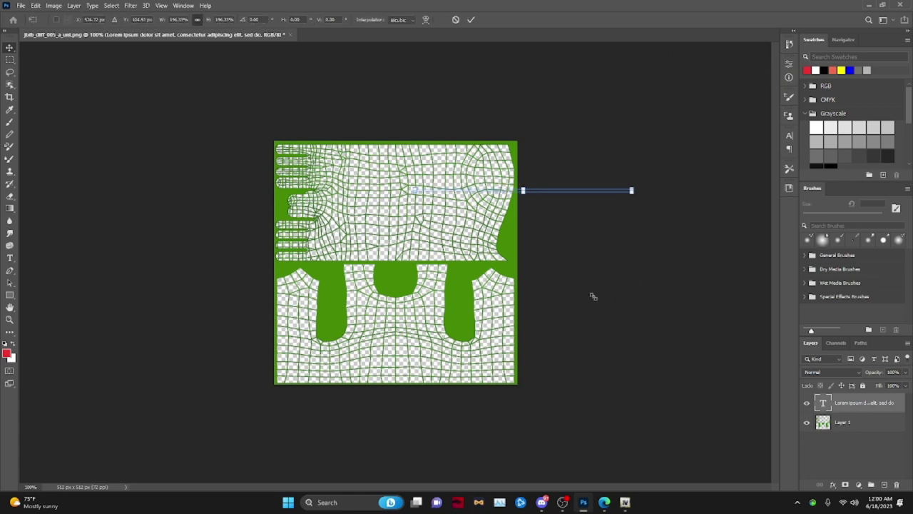
Step: Add a new text layer reading HI, move it to the middle of the template's upper half and enlarge it to about 169%
{"action": "left_click", "coordinate": [10, 256]}
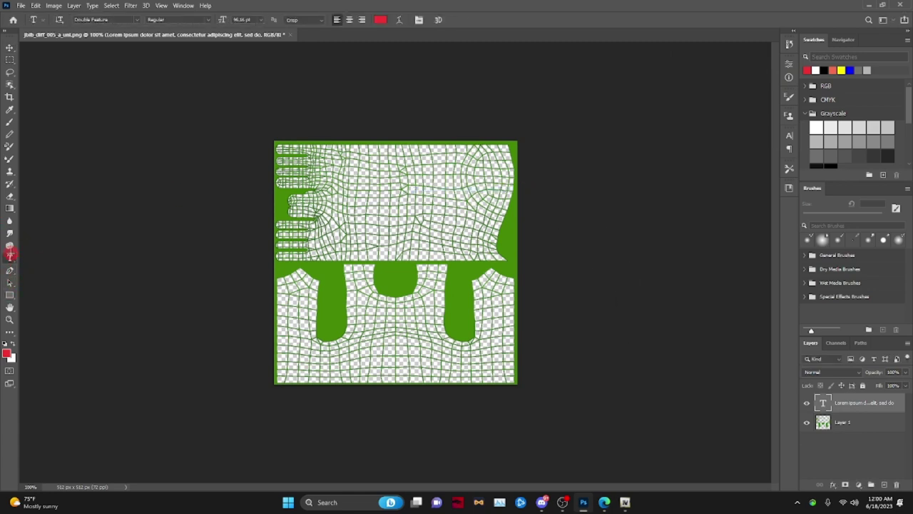
{"action": "left_click", "coordinate": [508, 177]}
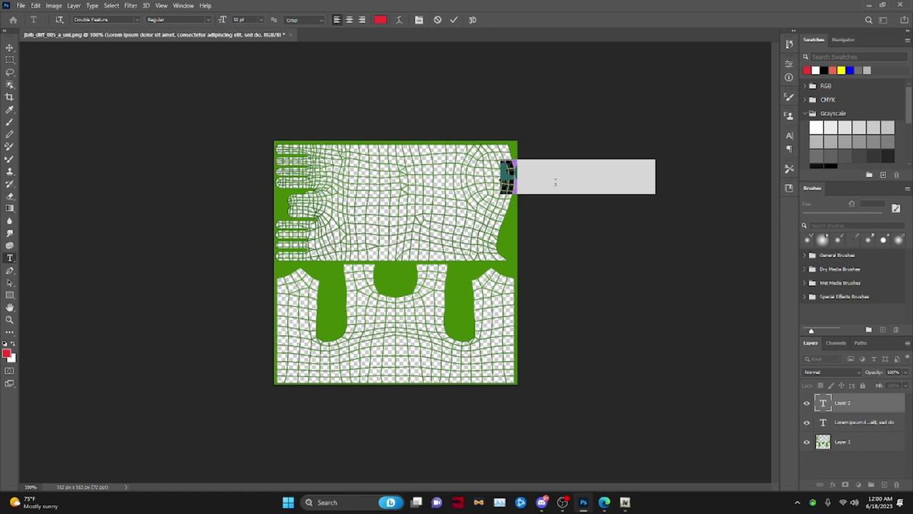
{"action": "type", "text": "H"}
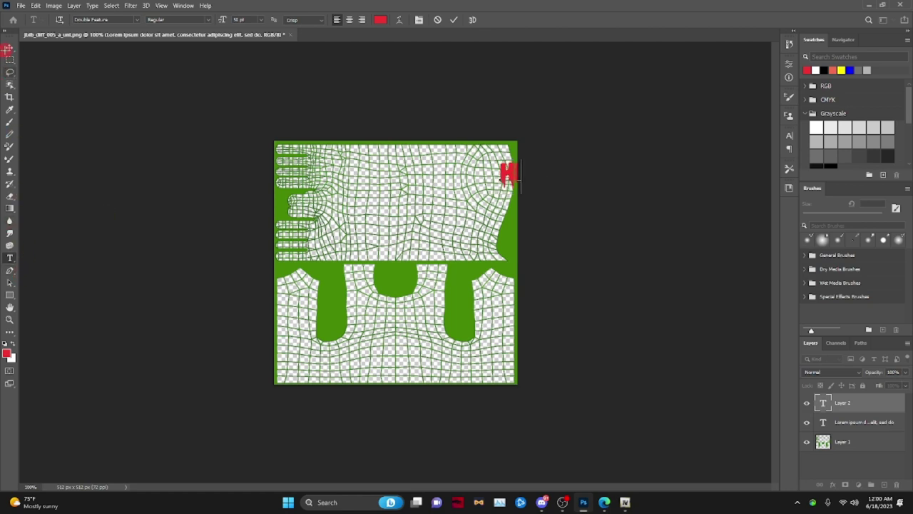
{"action": "left_click", "coordinate": [9, 49]}
{"action": "left_click_drag", "start_coordinate": [508, 177], "coordinate": [432, 191]}
{"action": "key", "text": "ctrl+t"}
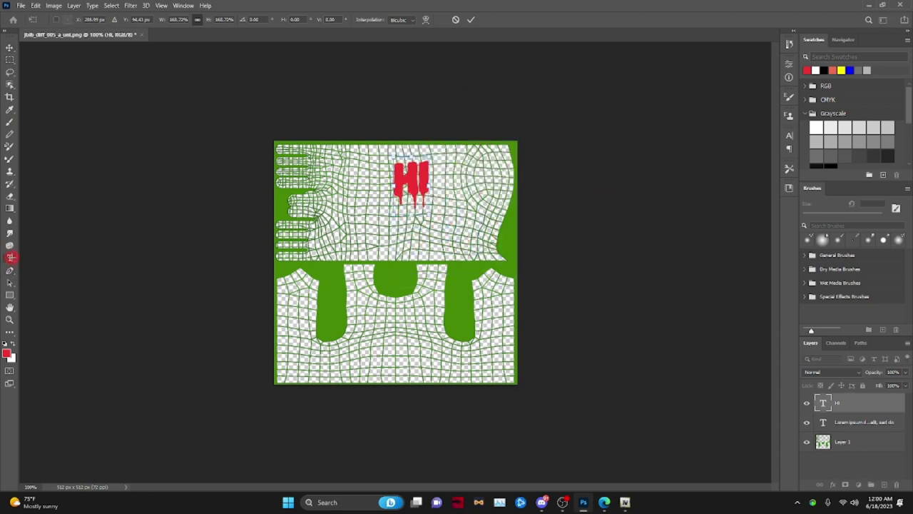
Step: Replace the HI text with "Youtube tutrial"
{"action": "left_click", "coordinate": [10, 259]}
{"action": "double_click", "coordinate": [397, 187]}
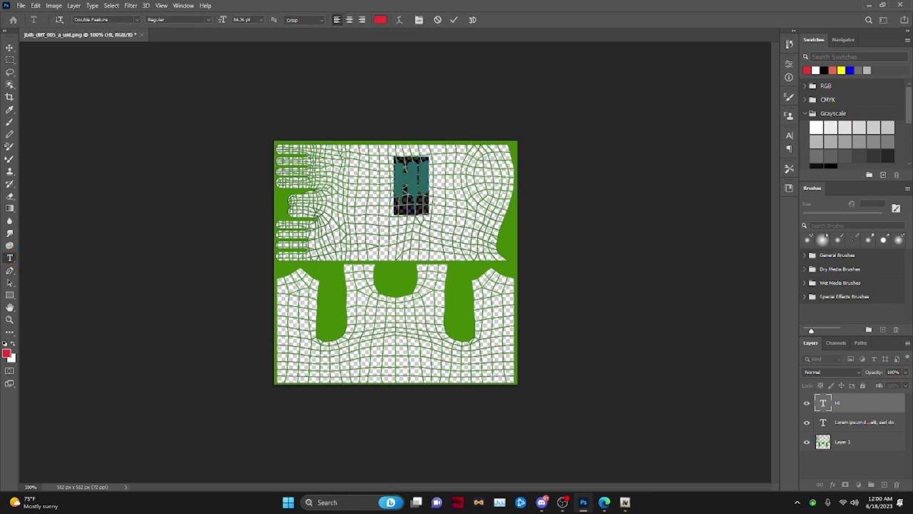
{"action": "type", "text": "YOUTUB"}
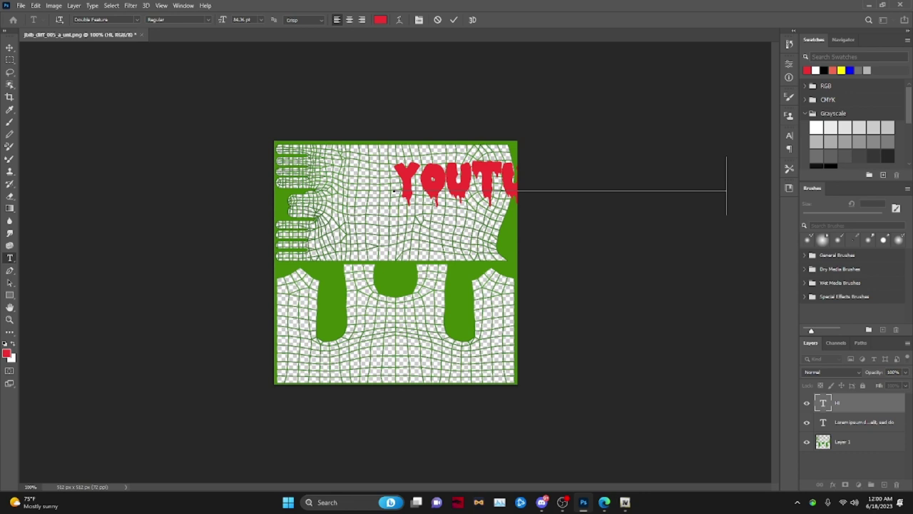
{"action": "left_click", "coordinate": [9, 47]}
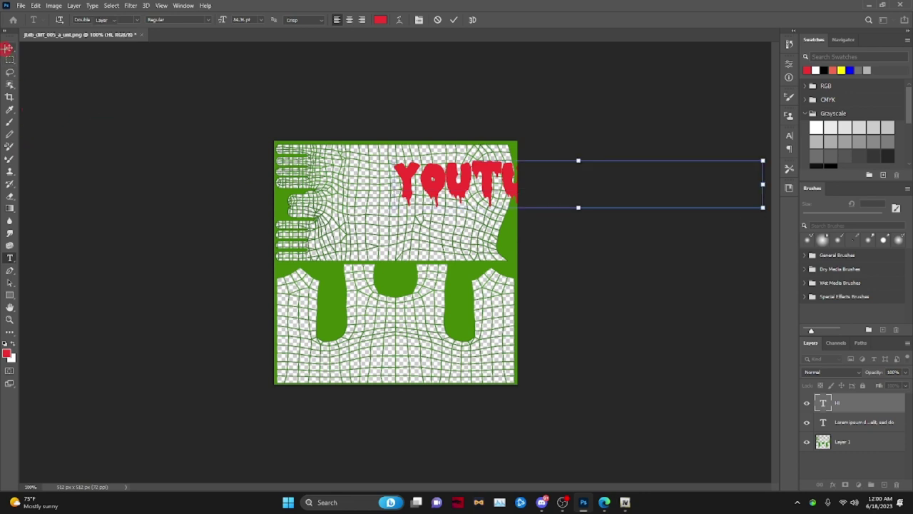
Step: Delete the Lorem ipsum text layer and shrink the Youtube tutrial text to about 27%, placing it centrally in the template's upper half
{"action": "key", "text": "ctrl+alt+a"}
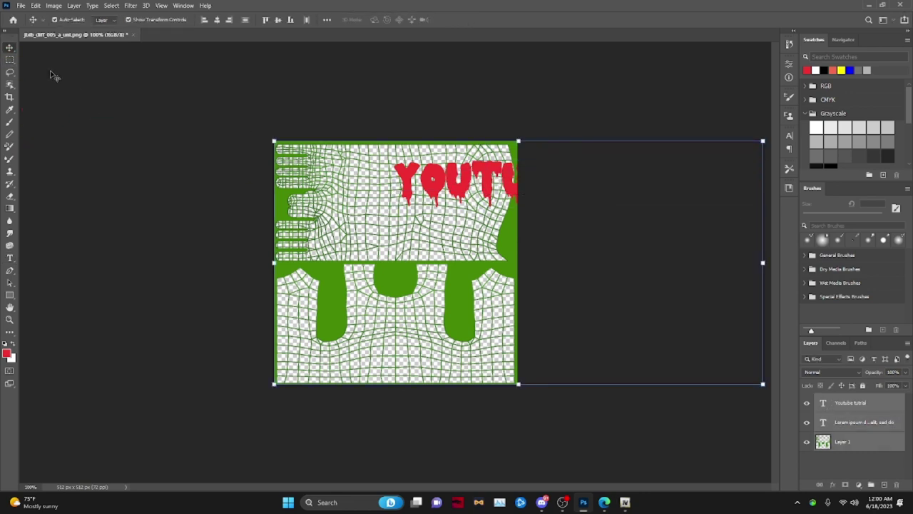
{"action": "left_click", "coordinate": [870, 424]}
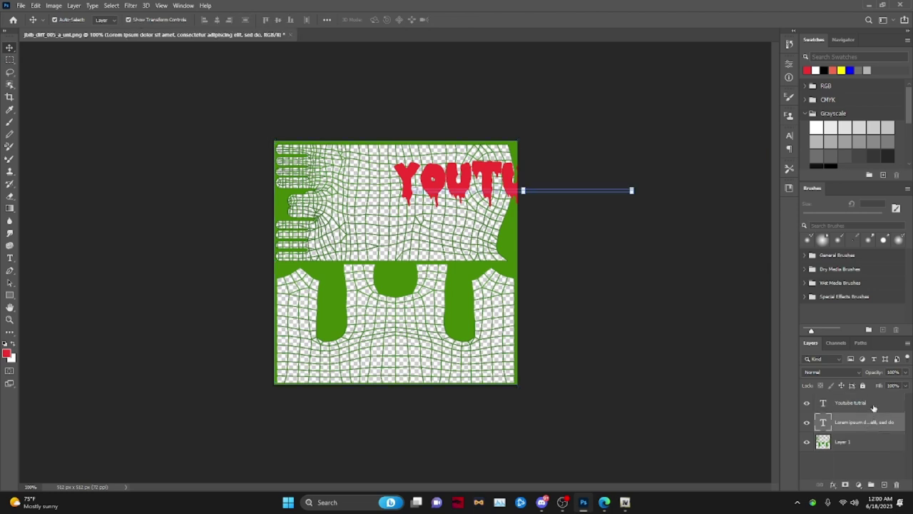
{"action": "key", "text": "Delete"}
{"action": "left_click", "coordinate": [873, 406]}
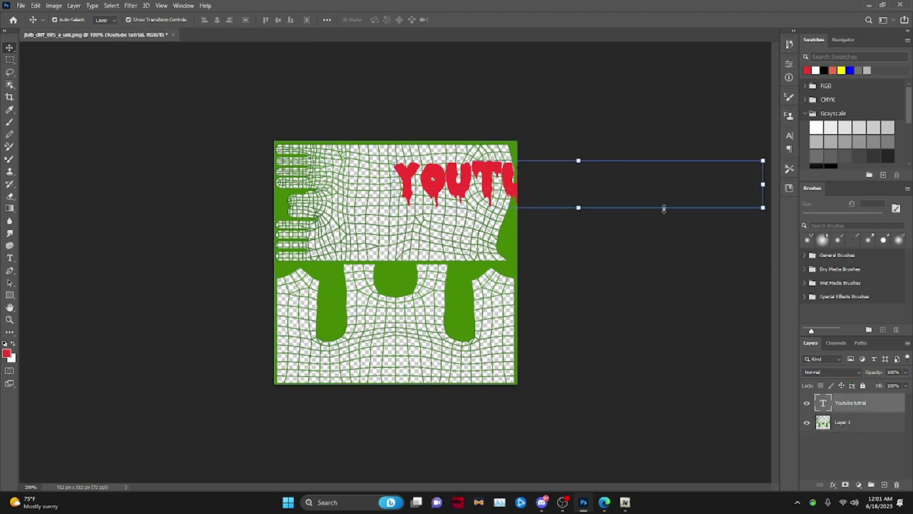
{"action": "left_click_drag", "start_coordinate": [763, 208], "coordinate": [419, 199]}
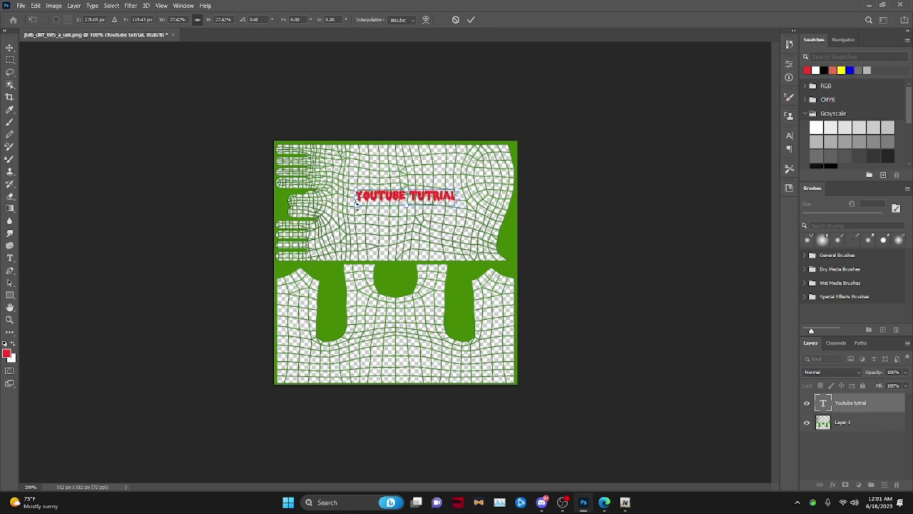
Step: Recolor the whole Youtube tutrial text blue
{"action": "left_click", "coordinate": [10, 257]}
{"action": "double_click", "coordinate": [437, 194]}
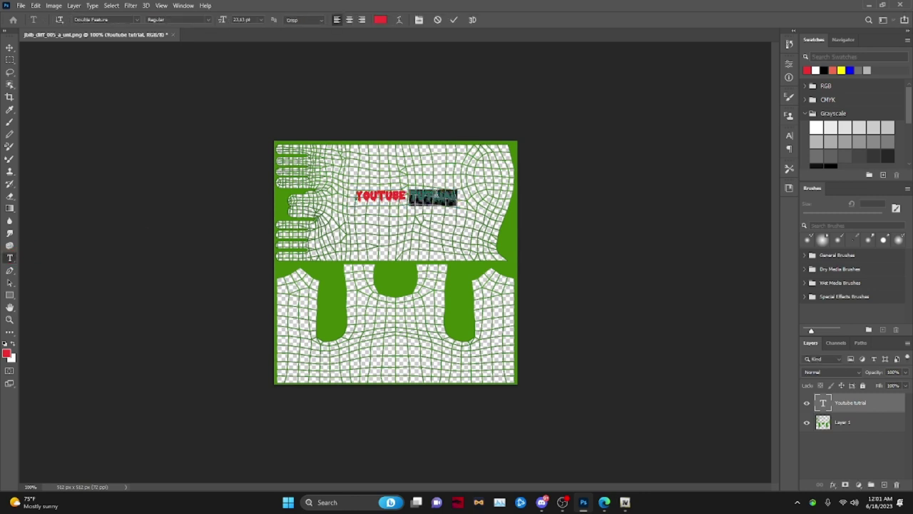
{"action": "triple_click", "coordinate": [413, 197]}
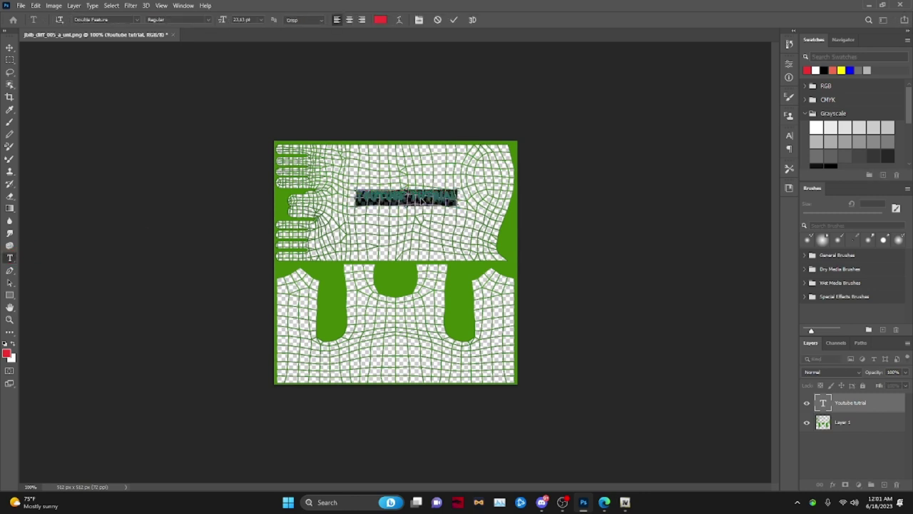
{"action": "left_click", "coordinate": [848, 71]}
{"action": "left_click", "coordinate": [224, 249]}
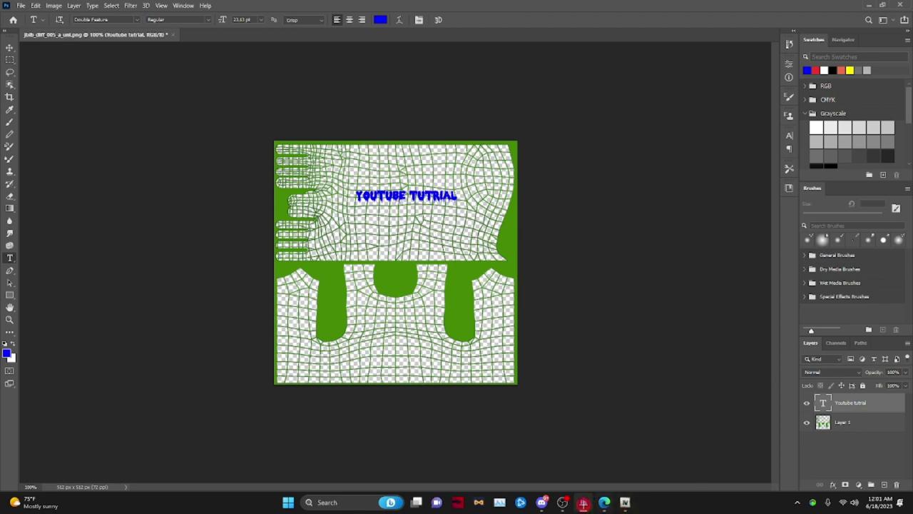
Step: Switch to Discord, open the clothing shop server's texures channel, and look through the shared texture images
{"action": "left_click", "coordinate": [562, 502]}
{"action": "scroll", "coordinate": [99, 360], "scroll_direction": "down", "scroll_amount": 10}
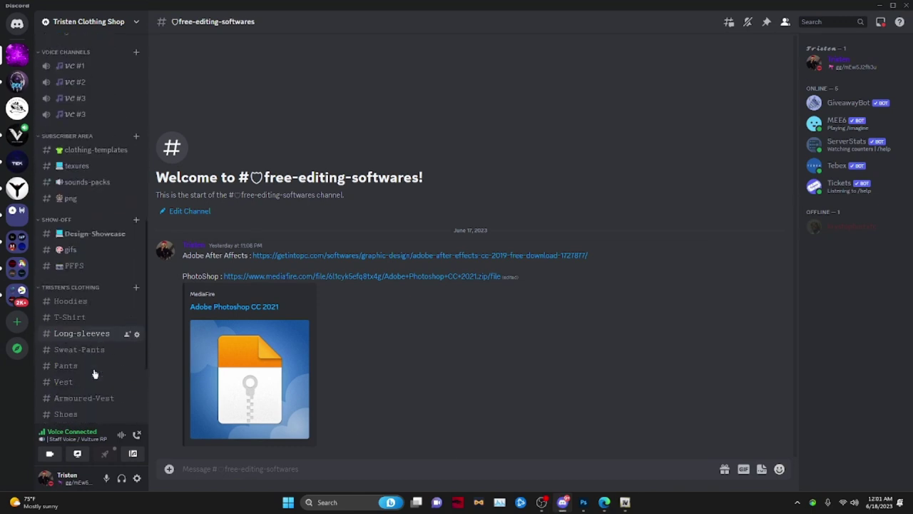
{"action": "scroll", "coordinate": [96, 364], "scroll_direction": "up", "scroll_amount": 8}
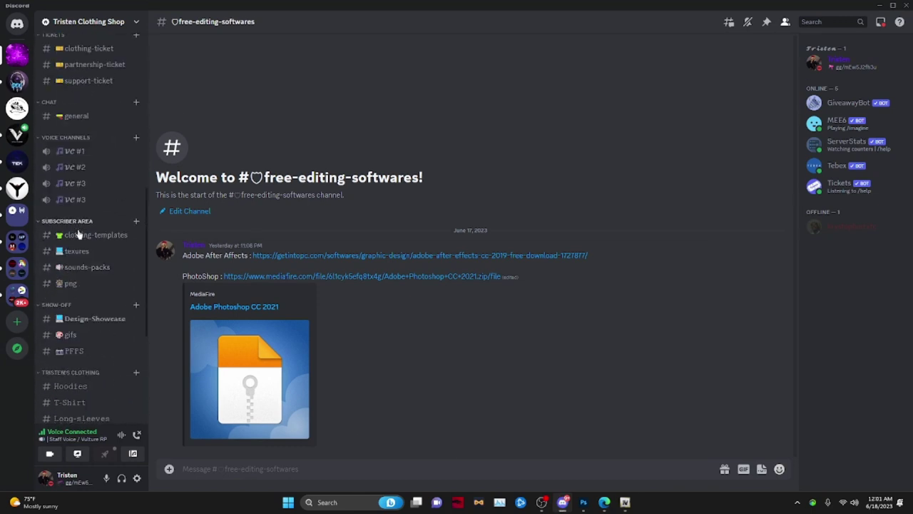
{"action": "scroll", "coordinate": [79, 234], "scroll_direction": "up", "scroll_amount": 5}
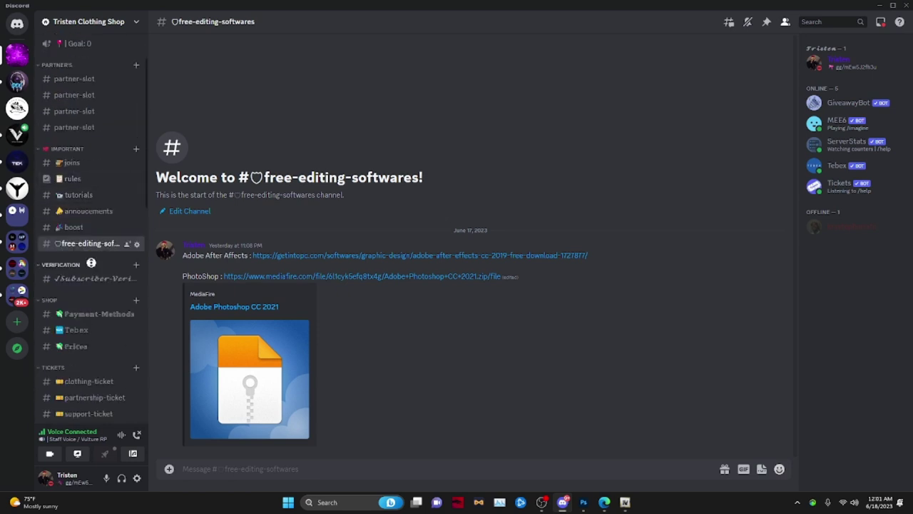
{"action": "scroll", "coordinate": [91, 263], "scroll_direction": "down", "scroll_amount": 5}
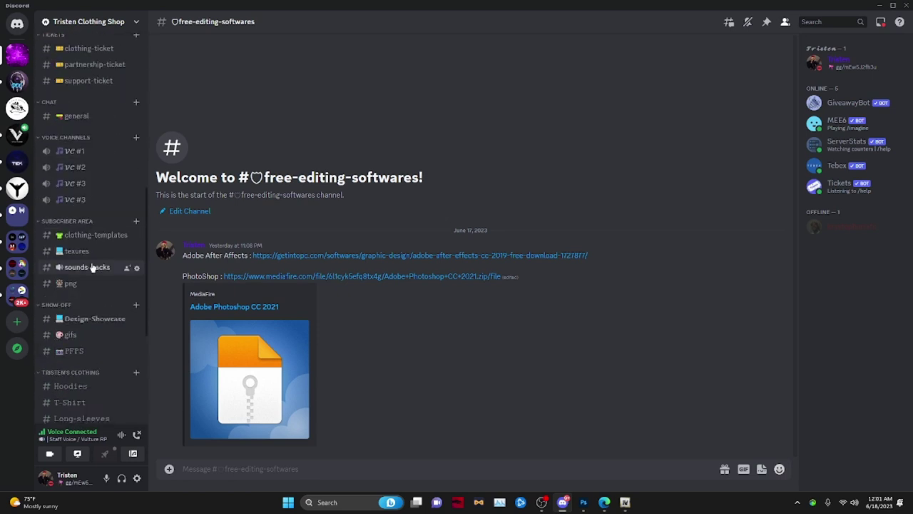
{"action": "left_click", "coordinate": [93, 251]}
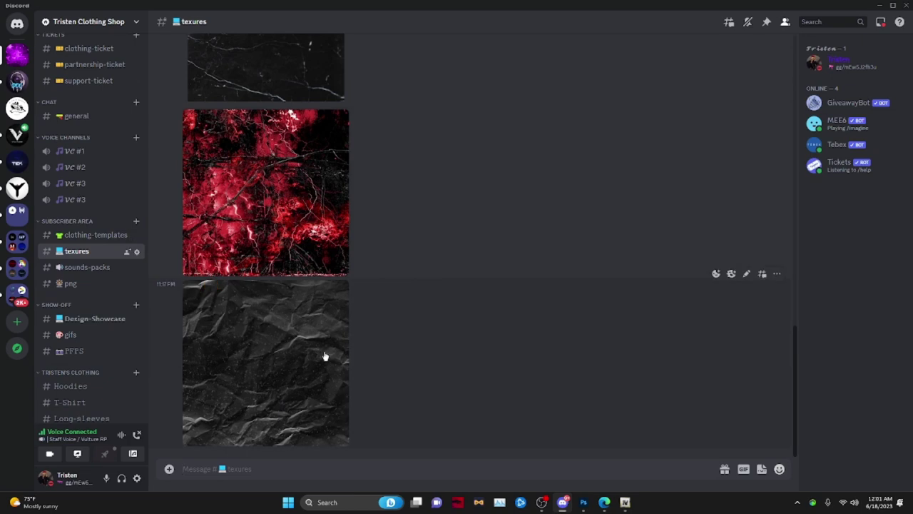
{"action": "scroll", "coordinate": [428, 350], "scroll_direction": "up", "scroll_amount": 5}
{"action": "scroll", "coordinate": [499, 349], "scroll_direction": "up", "scroll_amount": 5}
{"action": "scroll", "coordinate": [335, 307], "scroll_direction": "down", "scroll_amount": 3}
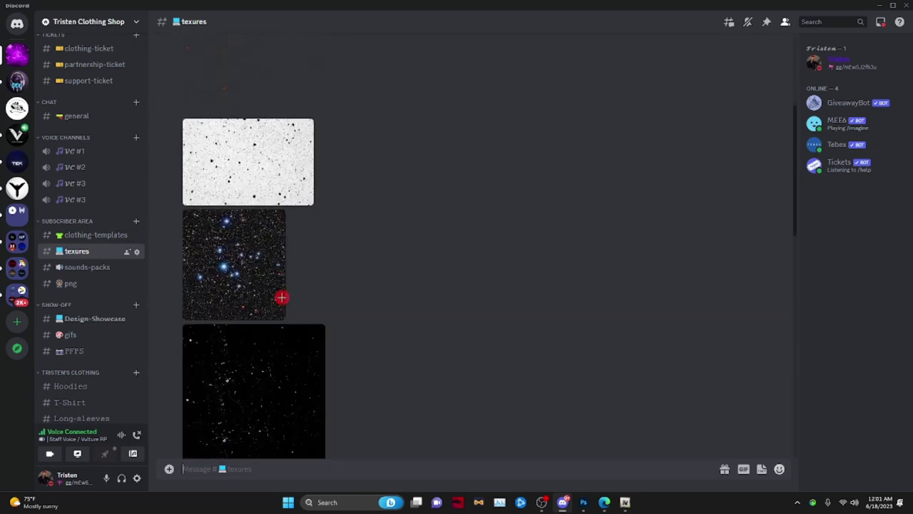
{"action": "scroll", "coordinate": [357, 275], "scroll_direction": "down", "scroll_amount": 3}
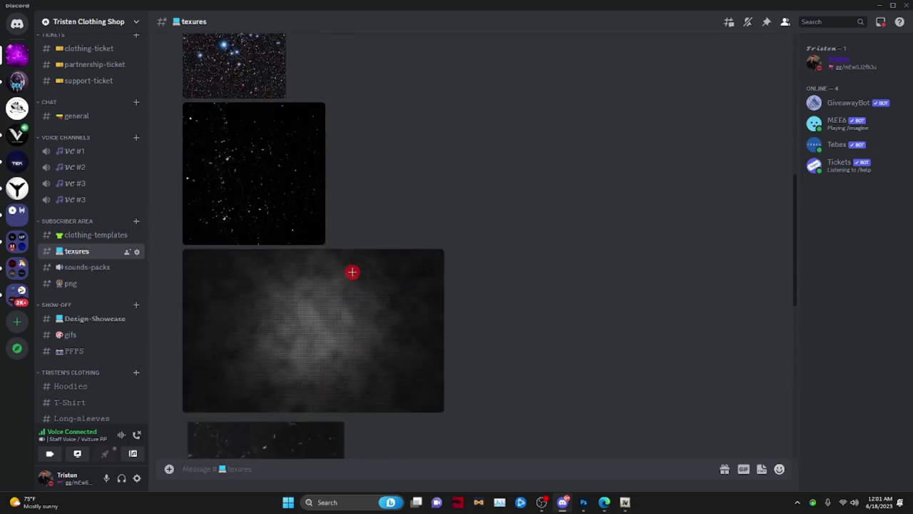
Step: Save the black-and-white splatter texture from Discord into the Pictures folder, replacing 1-CaliRP-VO-Badge.png
{"action": "left_click", "coordinate": [280, 189]}
{"action": "right_click", "coordinate": [420, 231]}
{"action": "left_click", "coordinate": [463, 257]}
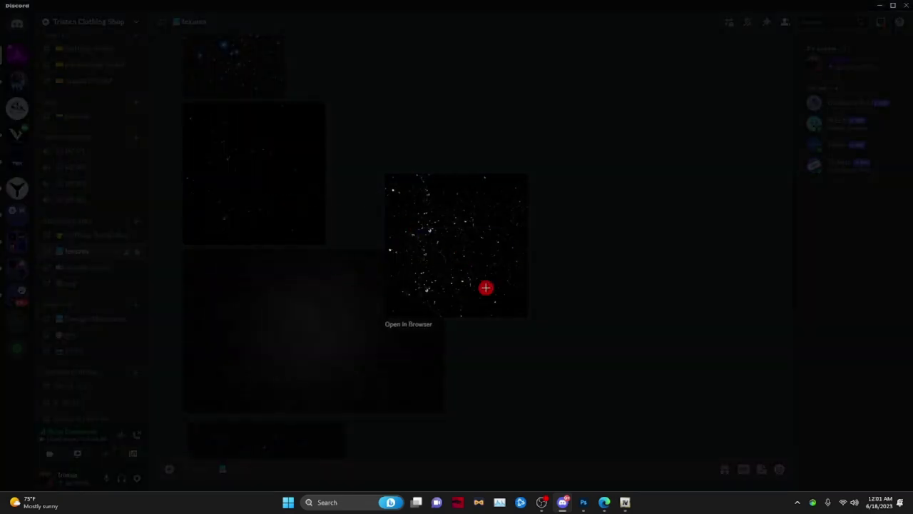
{"action": "left_click", "coordinate": [60, 140]}
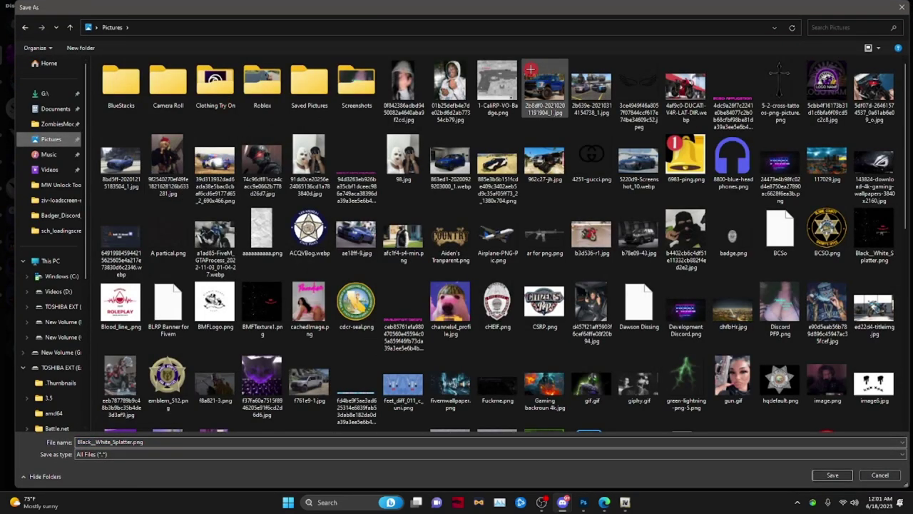
{"action": "left_click", "coordinate": [497, 87]}
{"action": "left_click", "coordinate": [818, 473]}
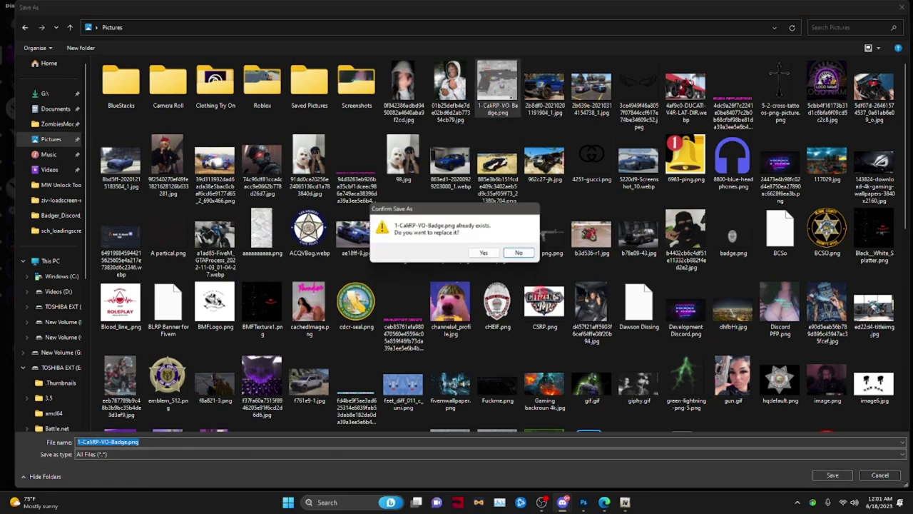
{"action": "left_click", "coordinate": [482, 254]}
{"action": "left_click", "coordinate": [627, 324]}
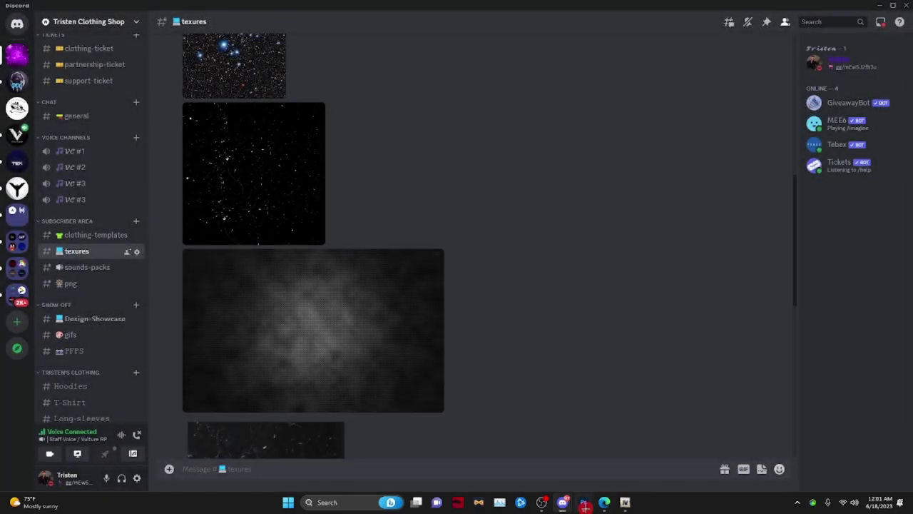
Step: Switch to Photoshop and open 1-CaliRP-VO-Badge.png from the Pictures folder
{"action": "left_click", "coordinate": [582, 501]}
{"action": "left_click", "coordinate": [21, 5]}
{"action": "left_click", "coordinate": [28, 20]}
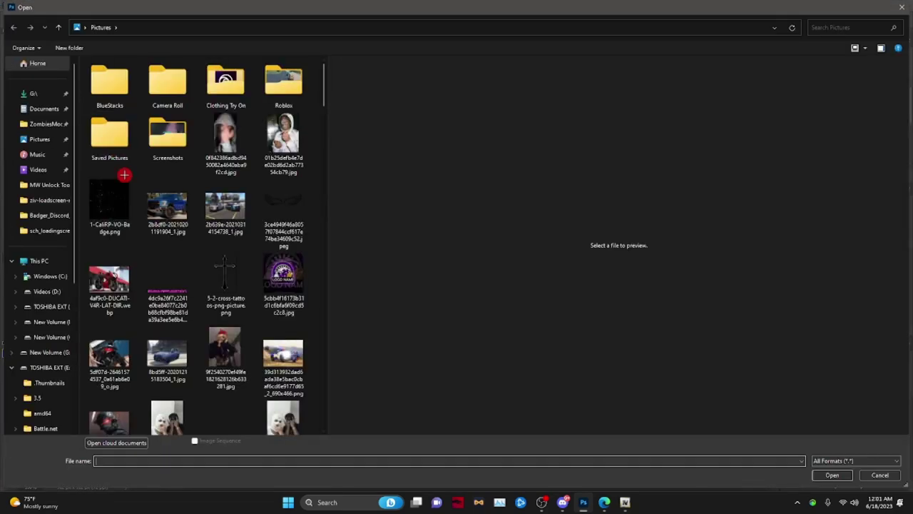
{"action": "double_click", "coordinate": [114, 189]}
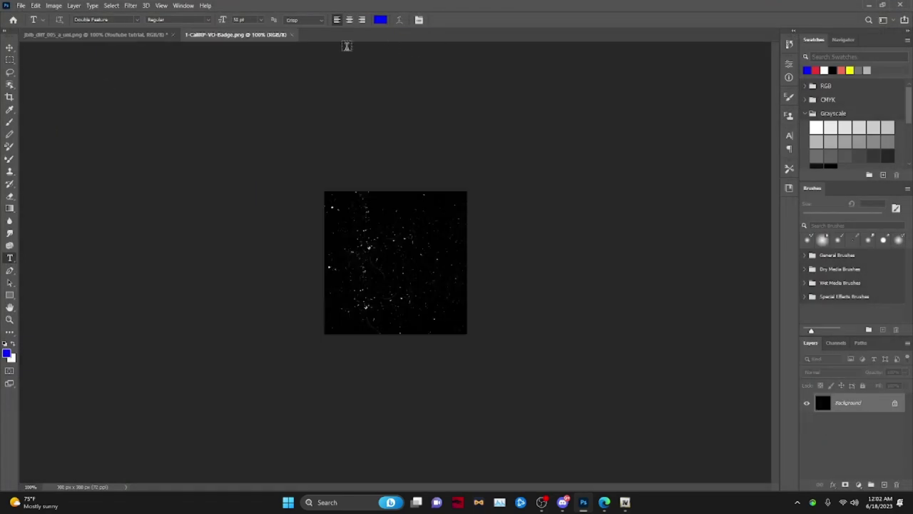
Step: Copy the splatter image into the jbib_diff_005_a_uni.png template and place its layer below the Youtube tutrial text layer
{"action": "left_click", "coordinate": [10, 57]}
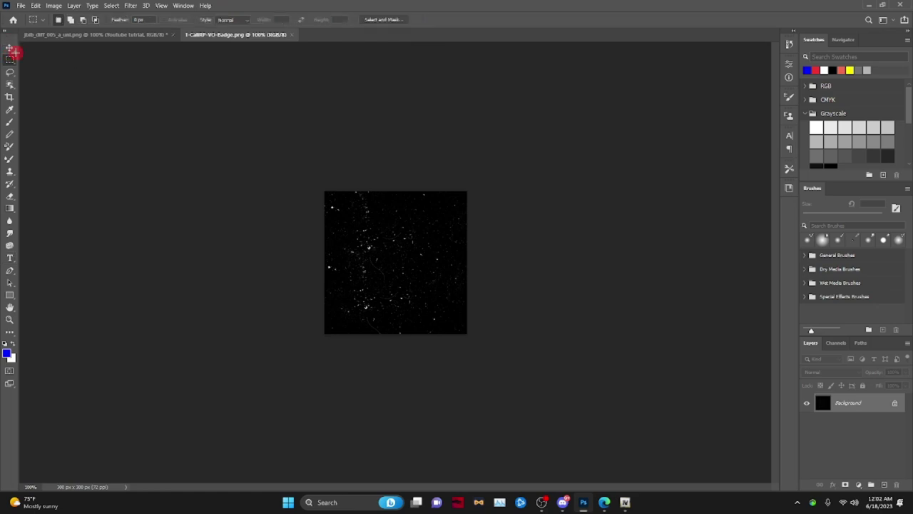
{"action": "left_click", "coordinate": [10, 47]}
{"action": "left_click_drag", "start_coordinate": [421, 311], "coordinate": [374, 259]}
{"action": "left_click_drag", "start_coordinate": [875, 415], "coordinate": [857, 435]}
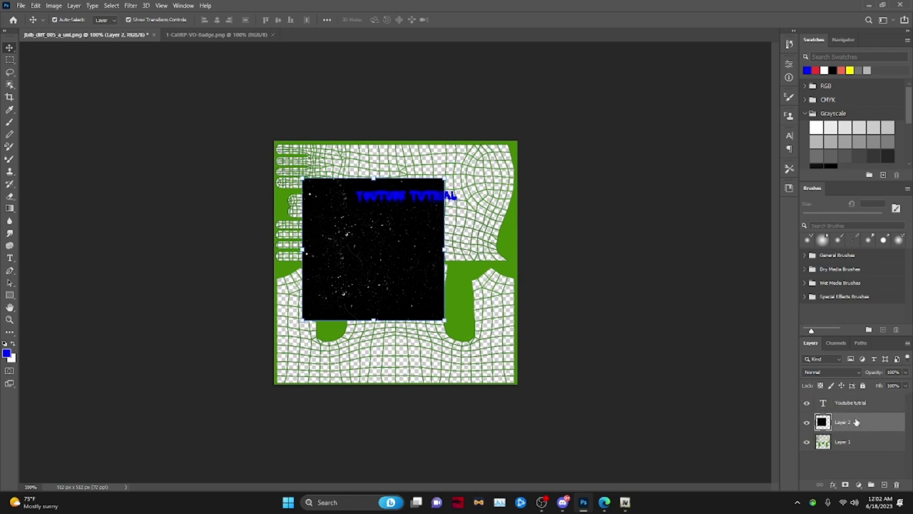
Step: Align the splatter texture with the canvas's upper-left corner and enlarge it to cover the whole template, then check the template with Layer 2 hidden
{"action": "left_click_drag", "start_coordinate": [404, 264], "coordinate": [423, 261]}
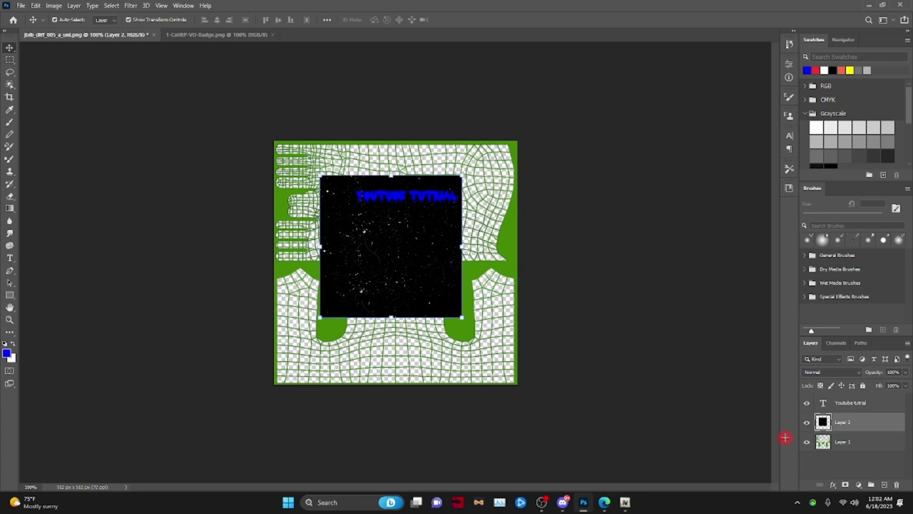
{"action": "left_click", "coordinate": [806, 440]}
{"action": "left_click_drag", "start_coordinate": [363, 258], "coordinate": [322, 224]}
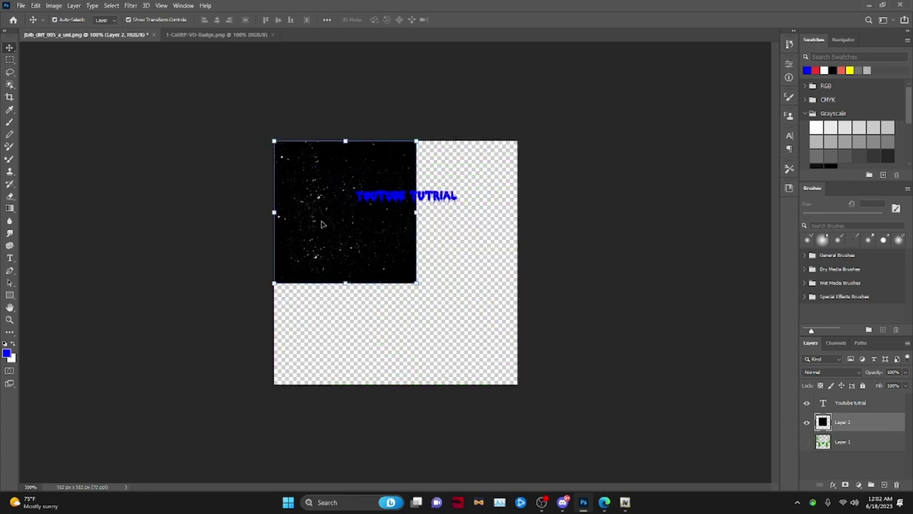
{"action": "left_click_drag", "start_coordinate": [417, 283], "coordinate": [542, 402]}
{"action": "key", "text": "Return"}
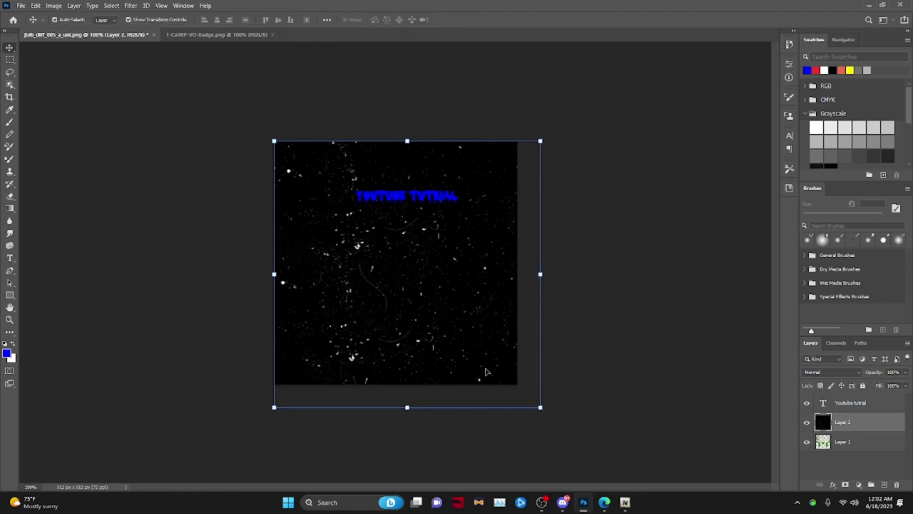
{"action": "left_click", "coordinate": [807, 423]}
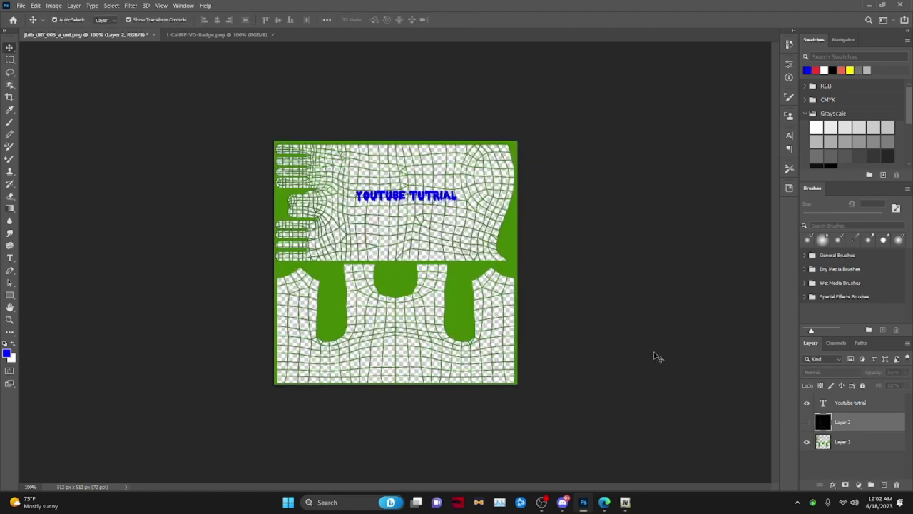
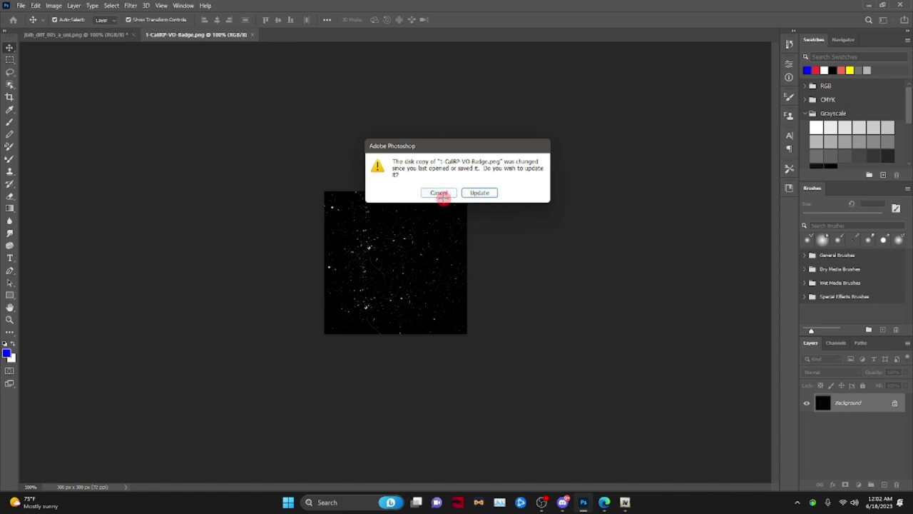
Step: Respond to the changed-file prompt for 1-CaliRP-VO-Badge.png and copy the cartoon hands graphic into the jbib template as the uppermost layer
{"action": "left_click", "coordinate": [463, 193]}
{"action": "left_click_drag", "start_coordinate": [386, 214], "coordinate": [117, 38]}
{"action": "left_click_drag", "start_coordinate": [418, 289], "coordinate": [446, 276]}
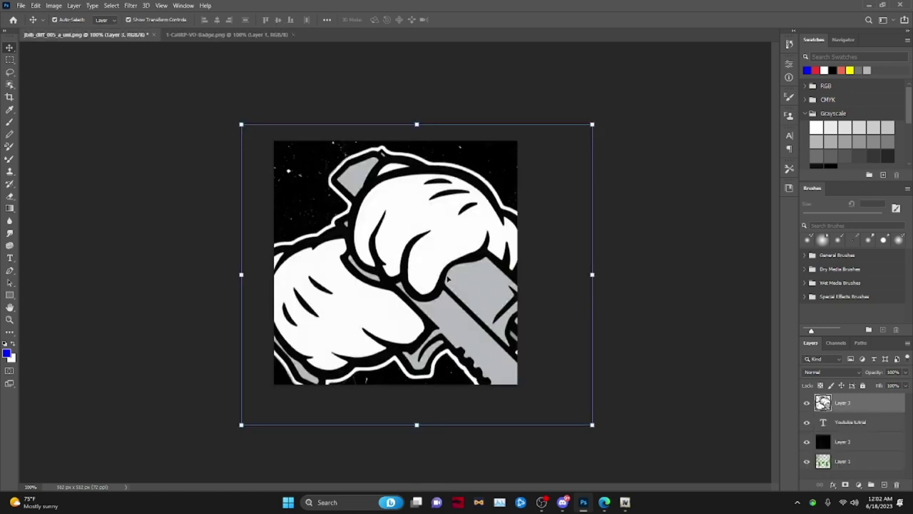
Step: Scale the hands graphic to about 59% over the template's lower half and hide the Youtube tutrial and Layer 2 layers
{"action": "left_click_drag", "start_coordinate": [591, 124], "coordinate": [464, 235]}
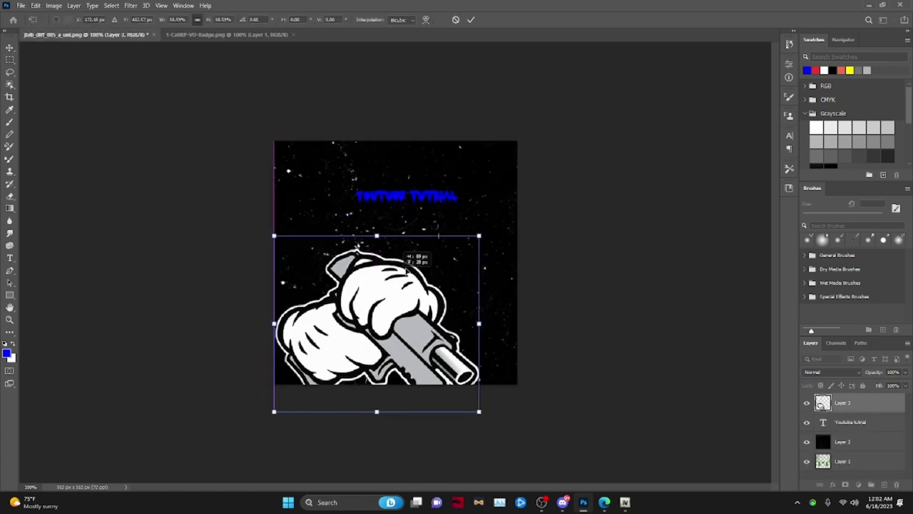
{"action": "left_click_drag", "start_coordinate": [302, 347], "coordinate": [328, 325]}
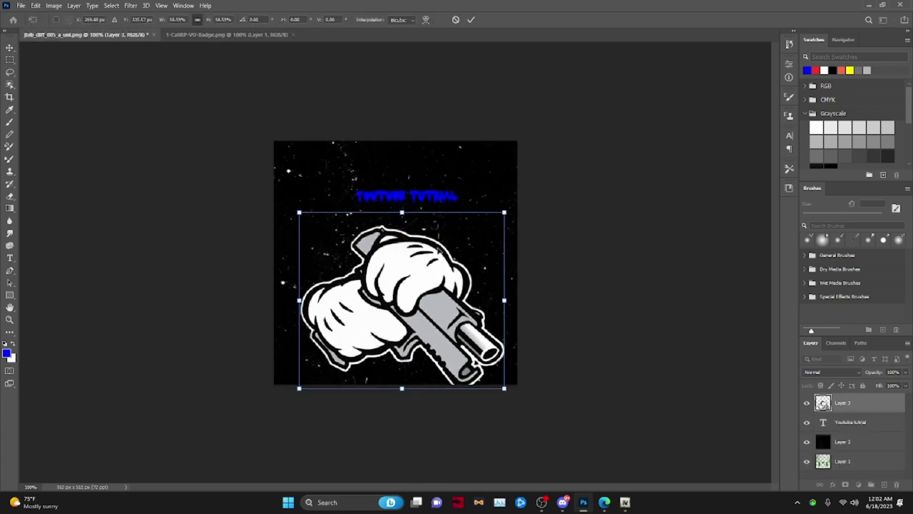
{"action": "left_click", "coordinate": [807, 442]}
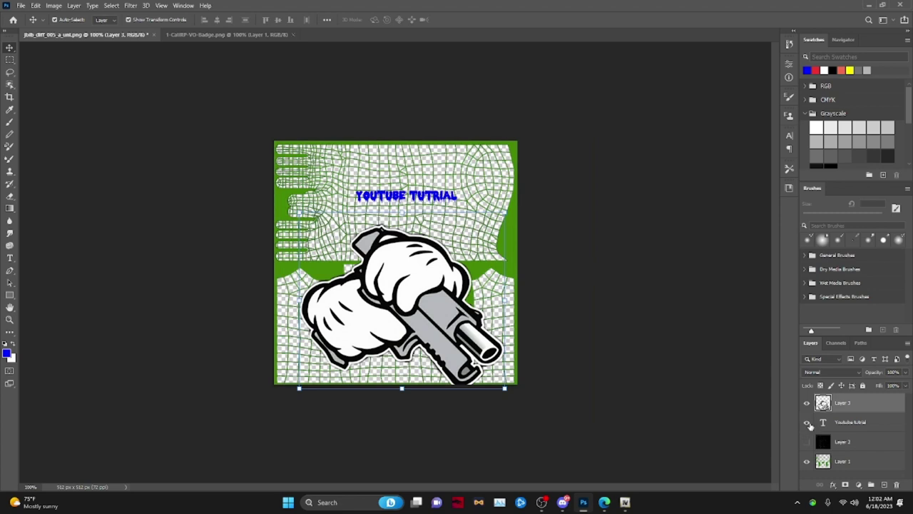
{"action": "left_click", "coordinate": [807, 422]}
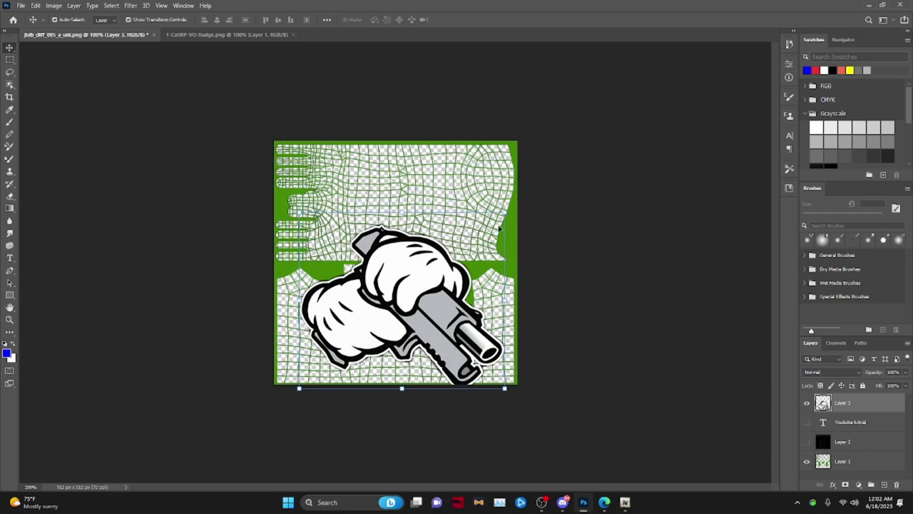
Step: Try shrinking the hands graphic and warping it with the Arc preset, and cancel the transform
{"action": "key", "text": "ctrl+t"}
{"action": "left_click_drag", "start_coordinate": [503, 212], "coordinate": [406, 336]}
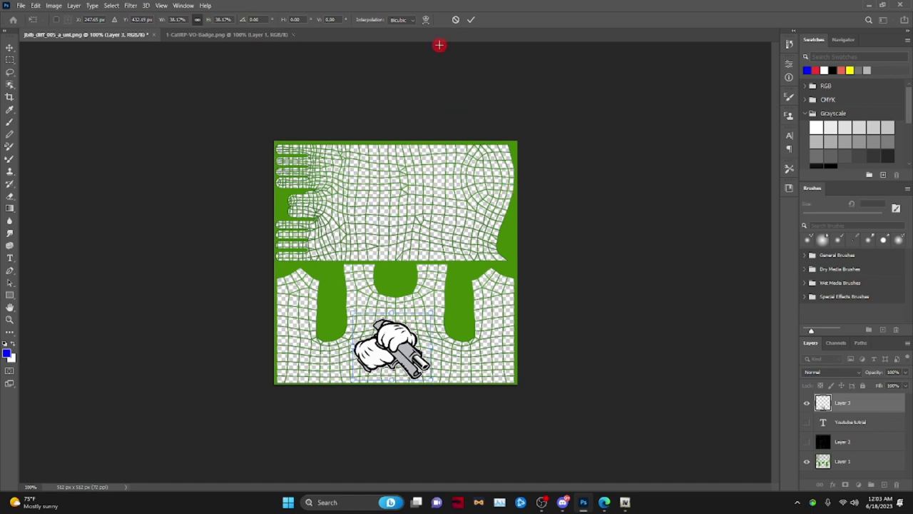
{"action": "left_click", "coordinate": [425, 18]}
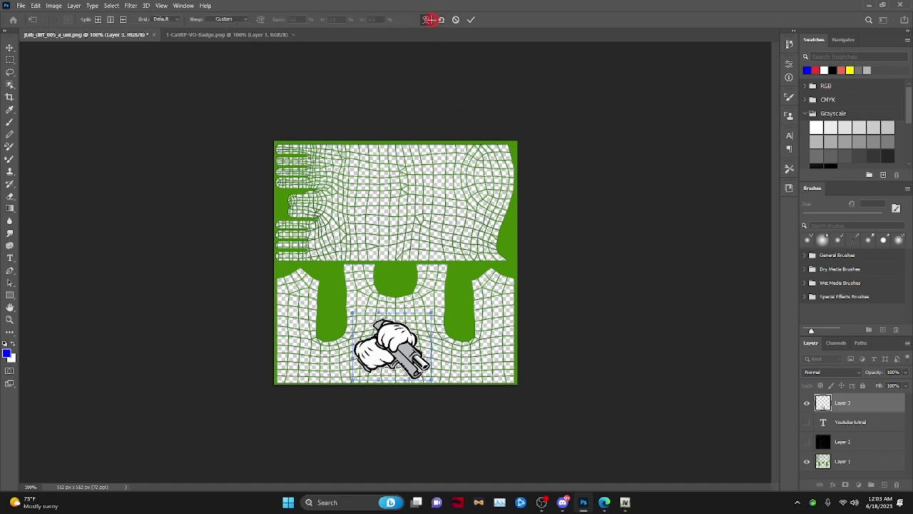
{"action": "left_click", "coordinate": [229, 19]}
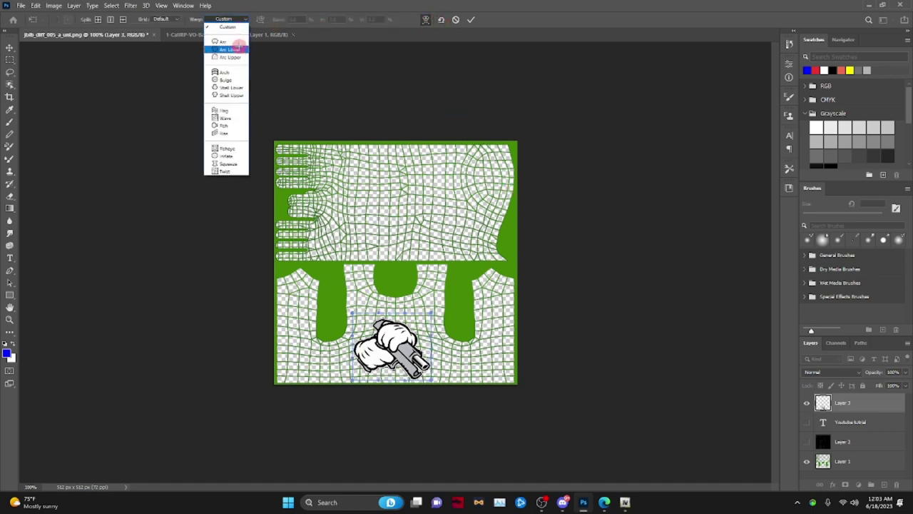
{"action": "left_click", "coordinate": [235, 42]}
{"action": "left_click", "coordinate": [218, 19]}
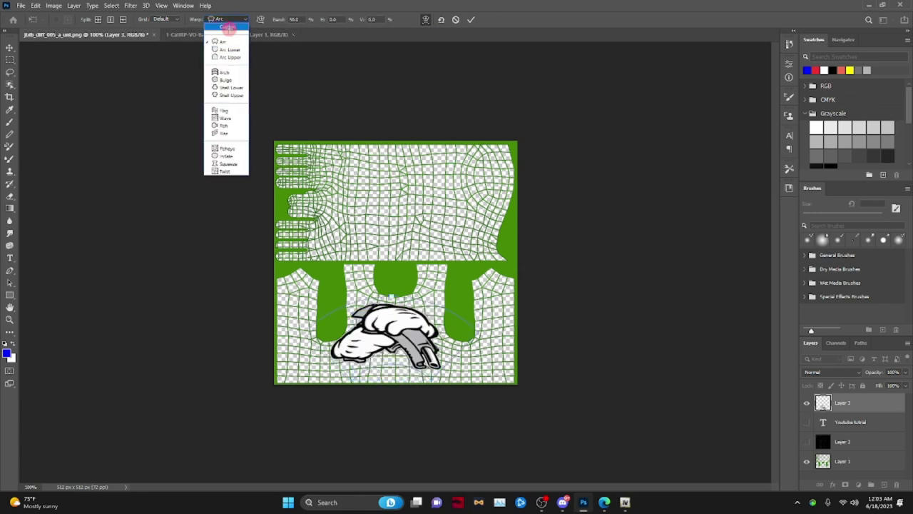
{"action": "left_click", "coordinate": [228, 26]}
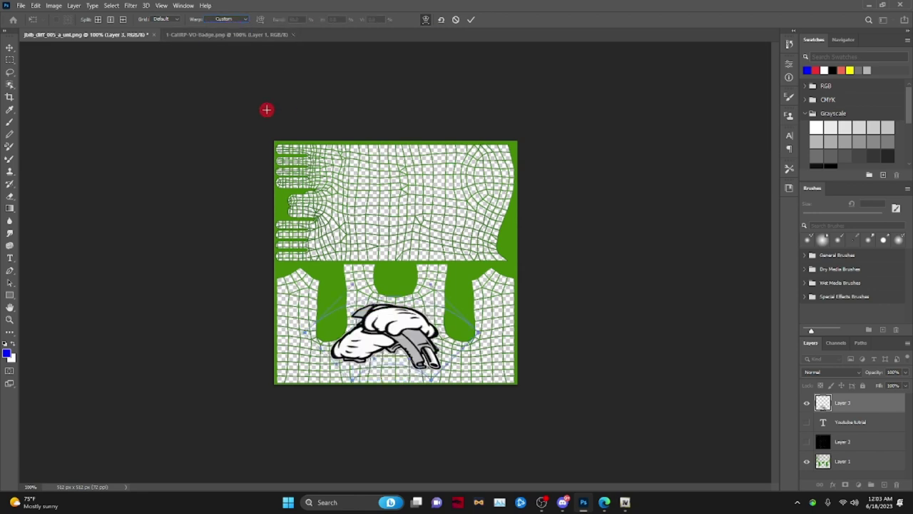
{"action": "left_click", "coordinate": [426, 19]}
{"action": "left_click", "coordinate": [453, 20]}
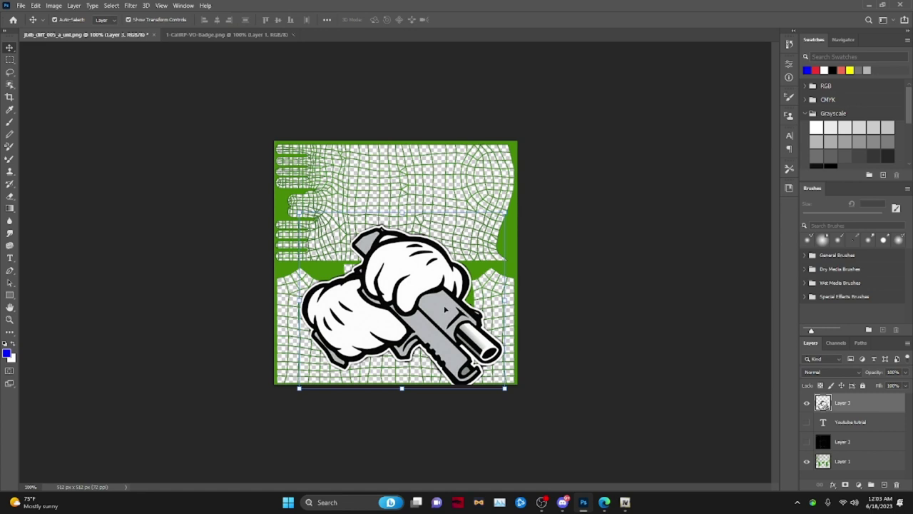
Step: Shrink the hands graphic to about a third of its size at the template's bottom centre and show the Youtube tutrial and Layer 2 layers
{"action": "left_click_drag", "start_coordinate": [504, 212], "coordinate": [396, 339]}
{"action": "left_click", "coordinate": [203, 309]}
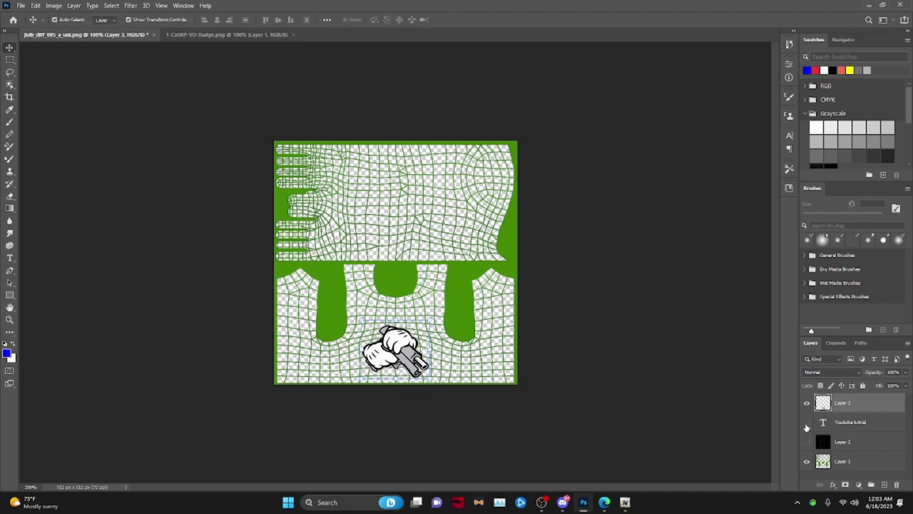
{"action": "left_click", "coordinate": [806, 421]}
{"action": "left_click", "coordinate": [436, 199]}
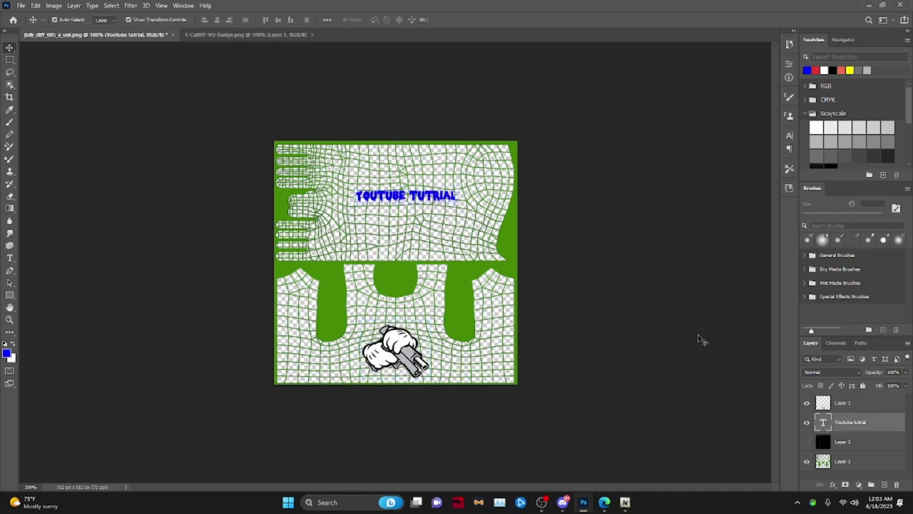
{"action": "left_click", "coordinate": [742, 330]}
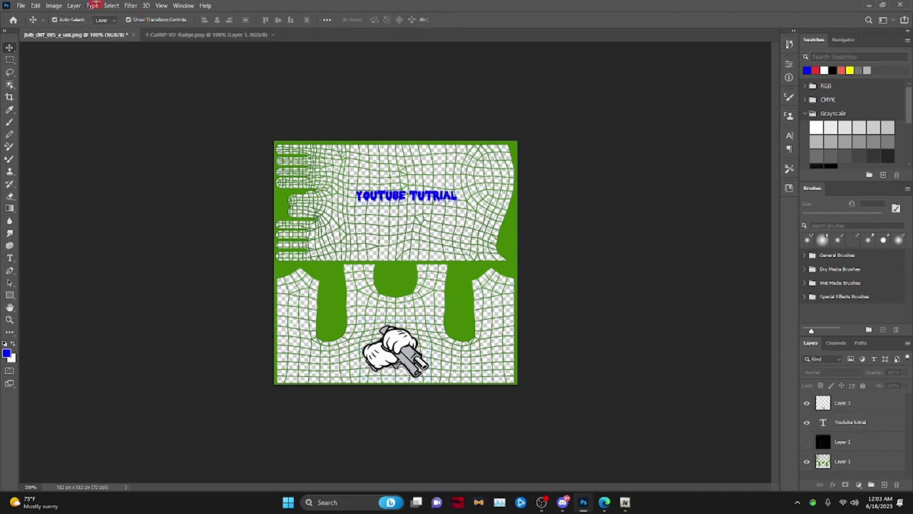
{"action": "left_click", "coordinate": [21, 5]}
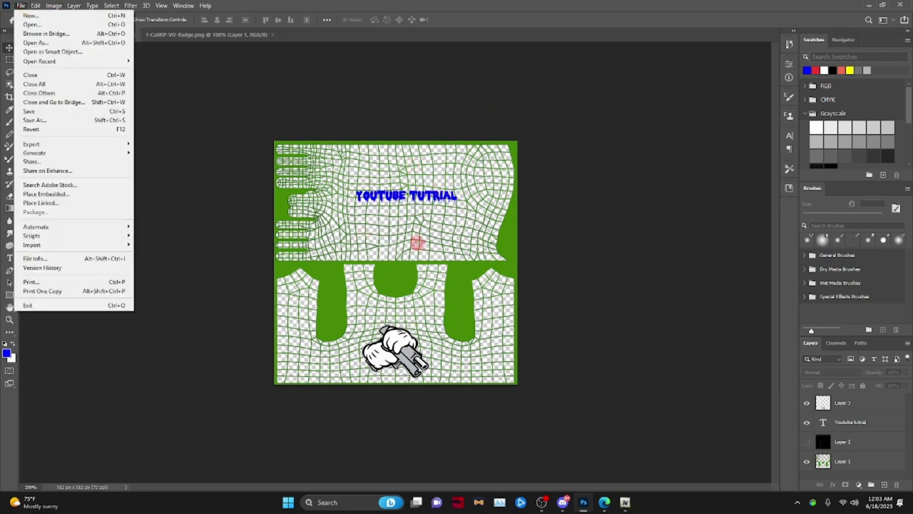
{"action": "left_click", "coordinate": [726, 260]}
{"action": "left_click", "coordinate": [806, 442]}
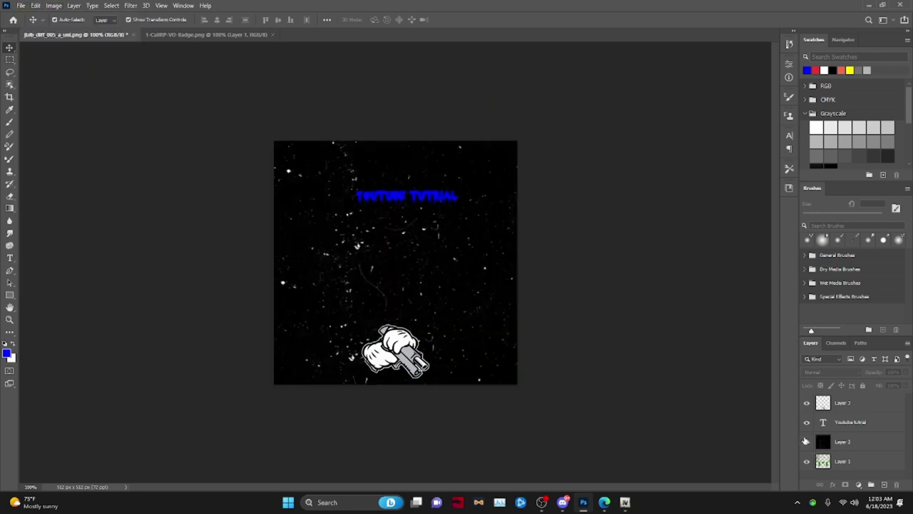
{"action": "left_click", "coordinate": [21, 5]}
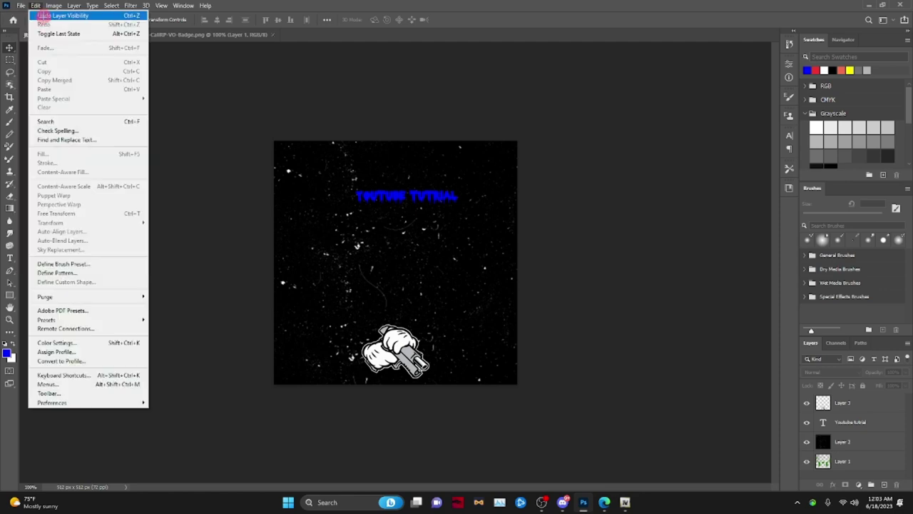
{"action": "left_click", "coordinate": [45, 110]}
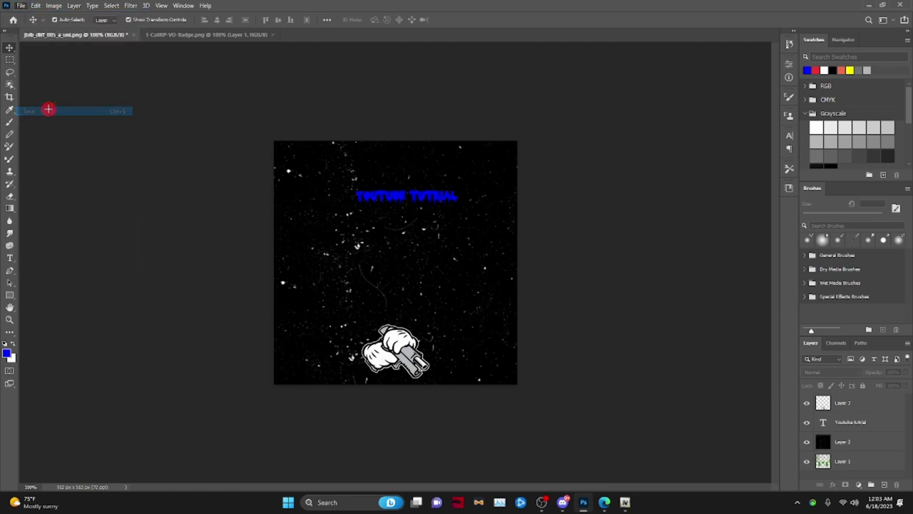
{"action": "left_click", "coordinate": [47, 143]}
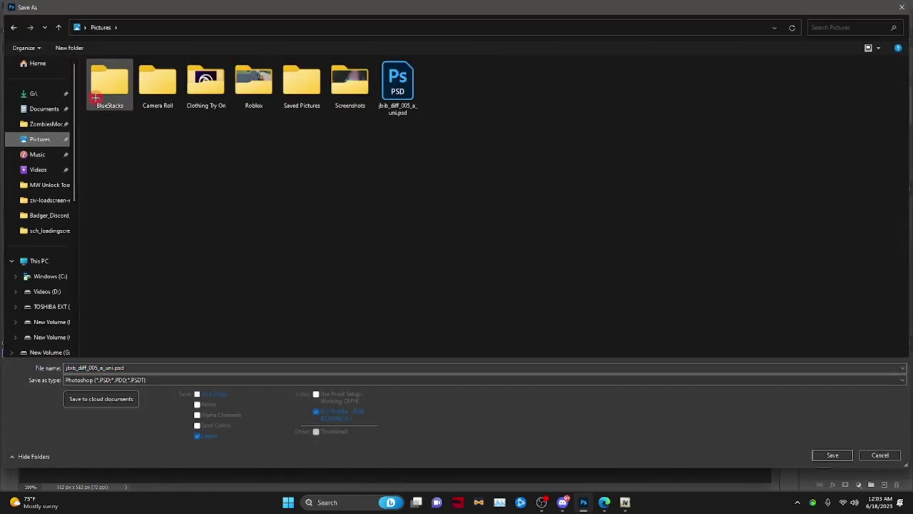
{"action": "left_click", "coordinate": [891, 455]}
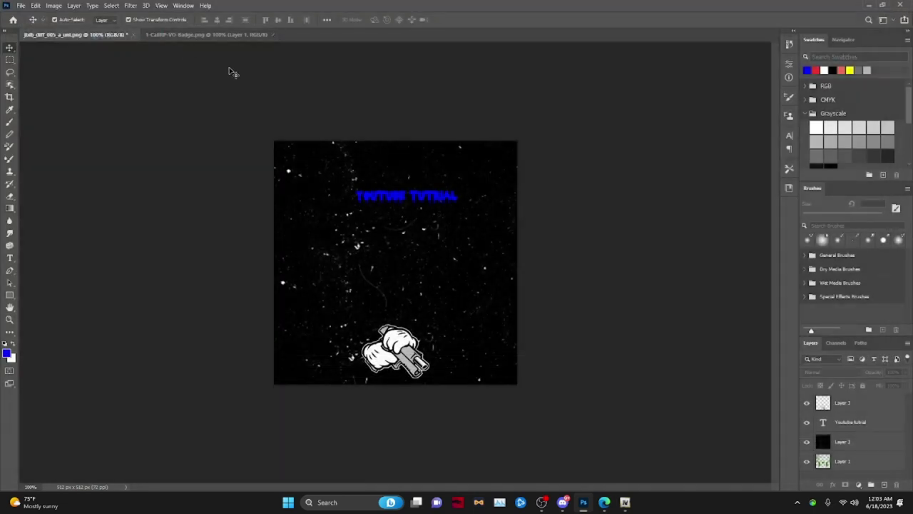
Step: Save the finished design in PNG format to Pictures, overwriting 1-CaliRP-VO-Badge.png and accepting the PNG options
{"action": "left_click", "coordinate": [23, 5]}
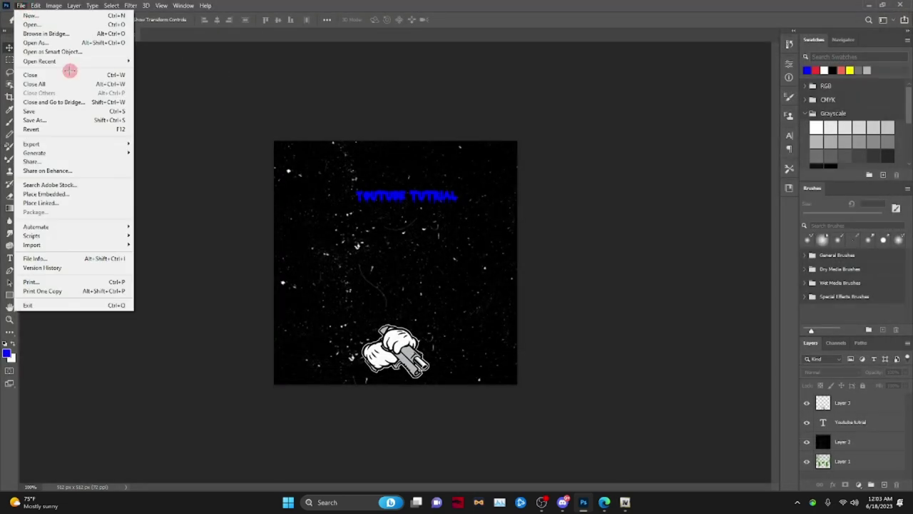
{"action": "left_click", "coordinate": [63, 112]}
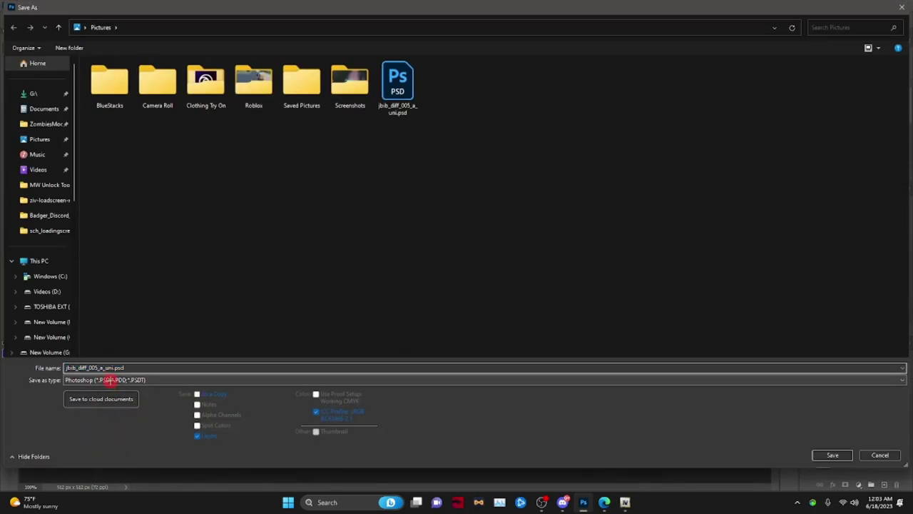
{"action": "left_click", "coordinate": [106, 380]}
{"action": "left_click", "coordinate": [95, 343]}
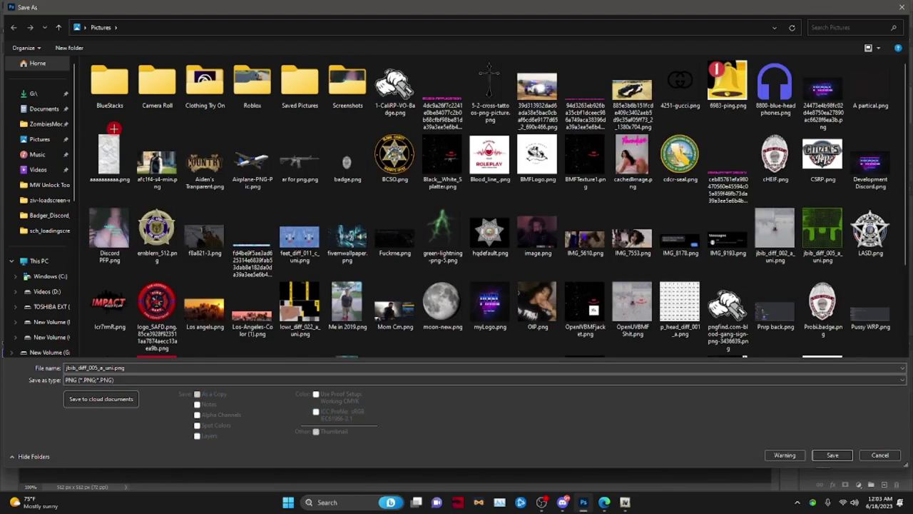
{"action": "left_click", "coordinate": [395, 87]}
{"action": "left_click", "coordinate": [833, 455]}
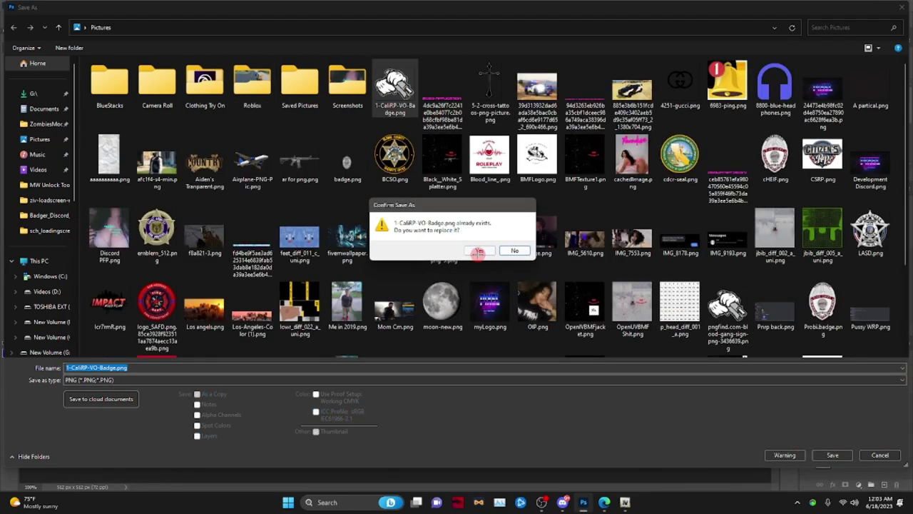
{"action": "left_click", "coordinate": [478, 251]}
{"action": "left_click", "coordinate": [518, 148]}
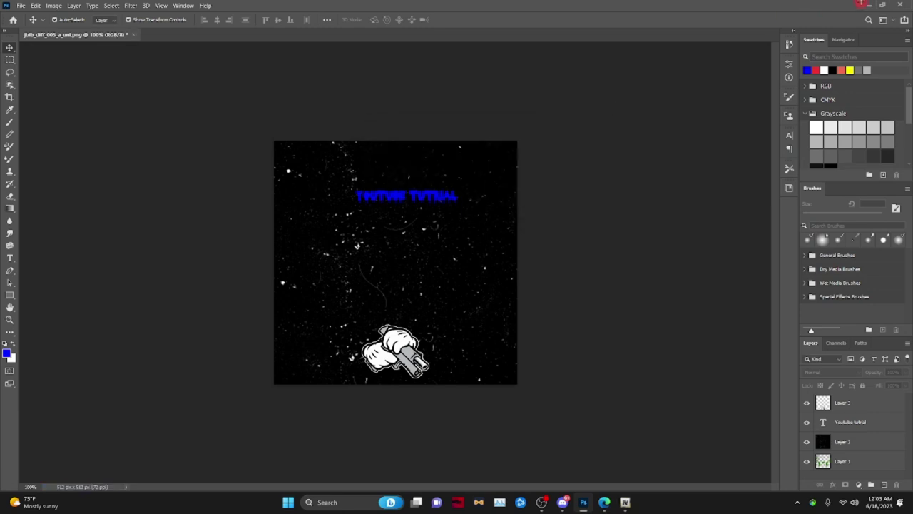
Step: In OpenIV, replace the jbib_diff_005_a_uni texture in its .ytd with 1-CaliRP-VO-Badge.png from Pictures and save the dictionary
{"action": "left_click", "coordinate": [563, 502]}
{"action": "left_click", "coordinate": [628, 505]}
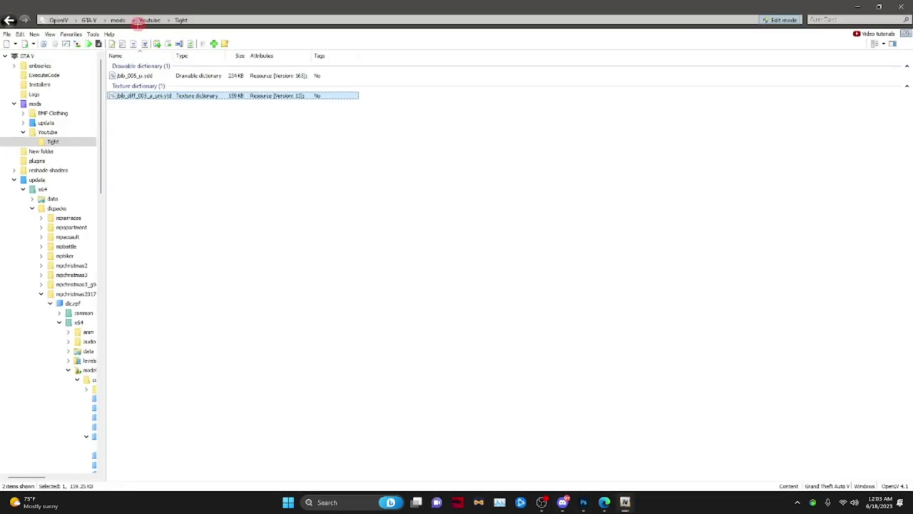
{"action": "double_click", "coordinate": [150, 94]}
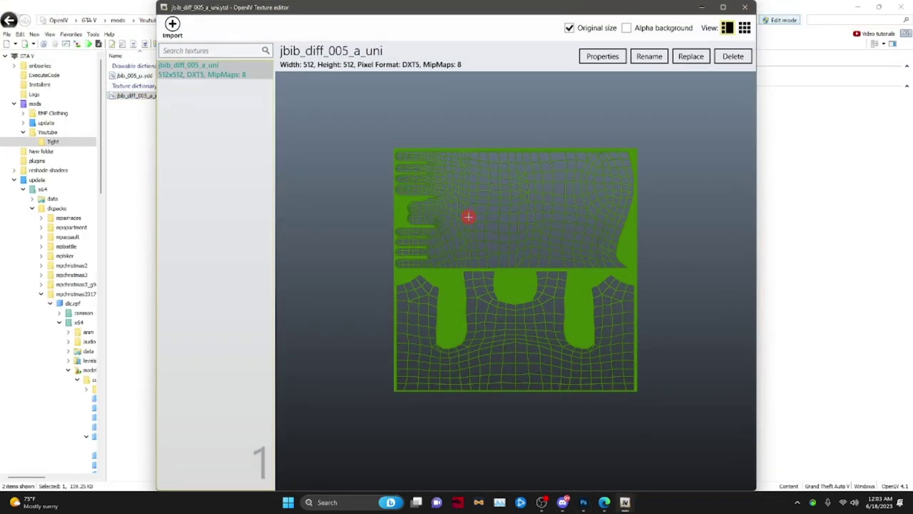
{"action": "left_click", "coordinate": [691, 56]}
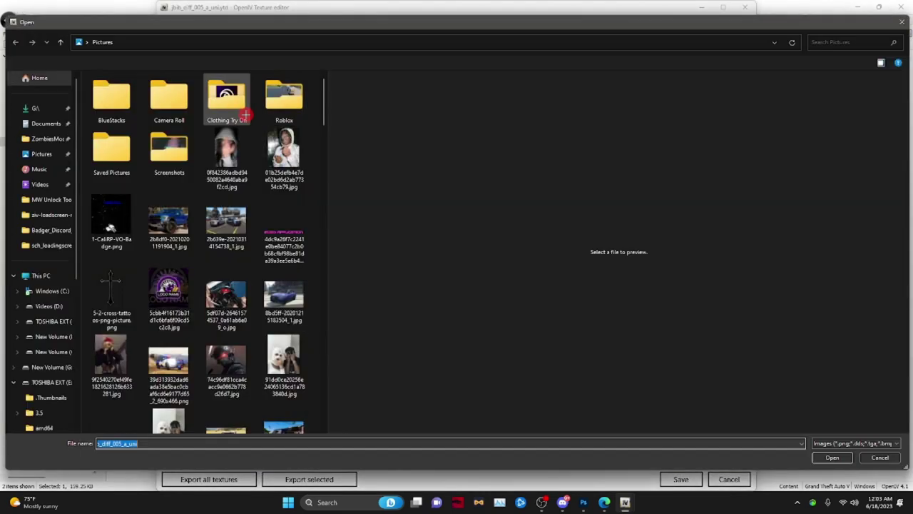
{"action": "double_click", "coordinate": [102, 229]}
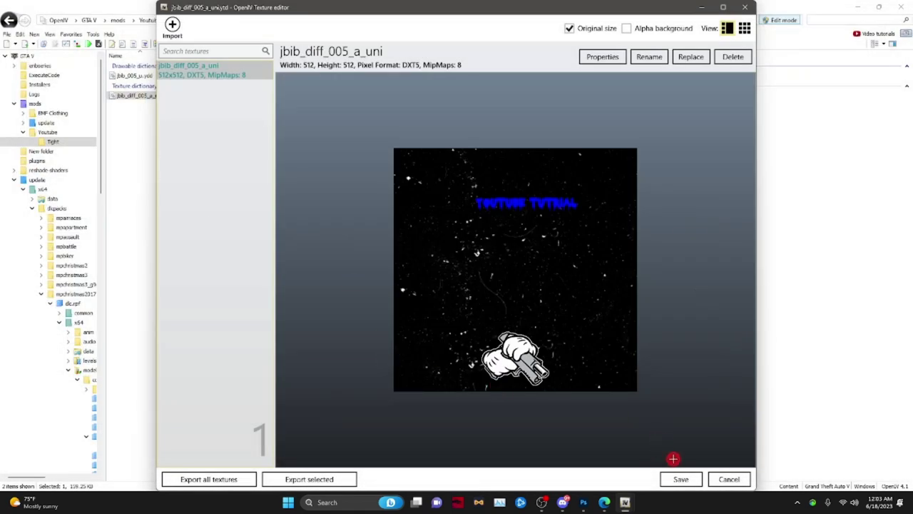
{"action": "left_click", "coordinate": [679, 479]}
Step: Preview the jbib_005_u.ydd model in a maximized viewer and examine the text and hands graphic from several angles
{"action": "left_click", "coordinate": [203, 74]}
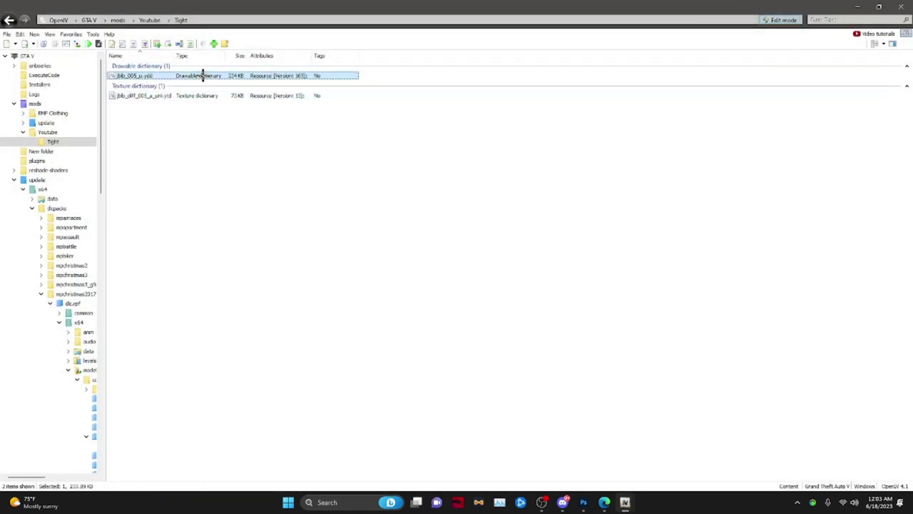
{"action": "double_click", "coordinate": [203, 75]}
{"action": "left_click_drag", "start_coordinate": [408, 174], "coordinate": [504, 136]}
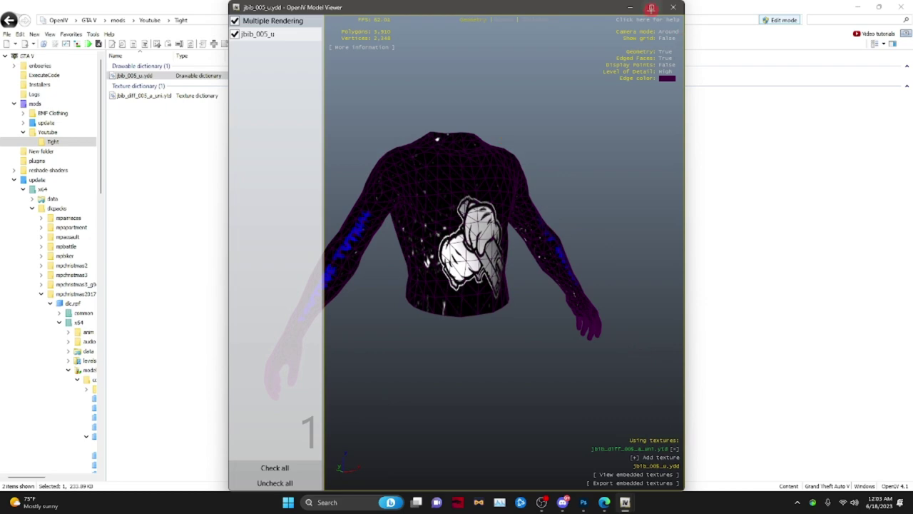
{"action": "left_click", "coordinate": [650, 8]}
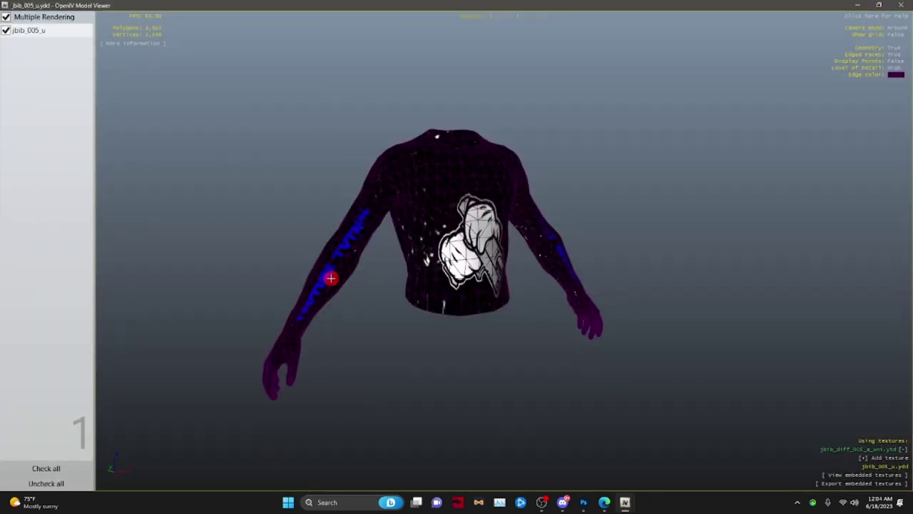
{"action": "left_click_drag", "start_coordinate": [328, 317], "coordinate": [653, 227]}
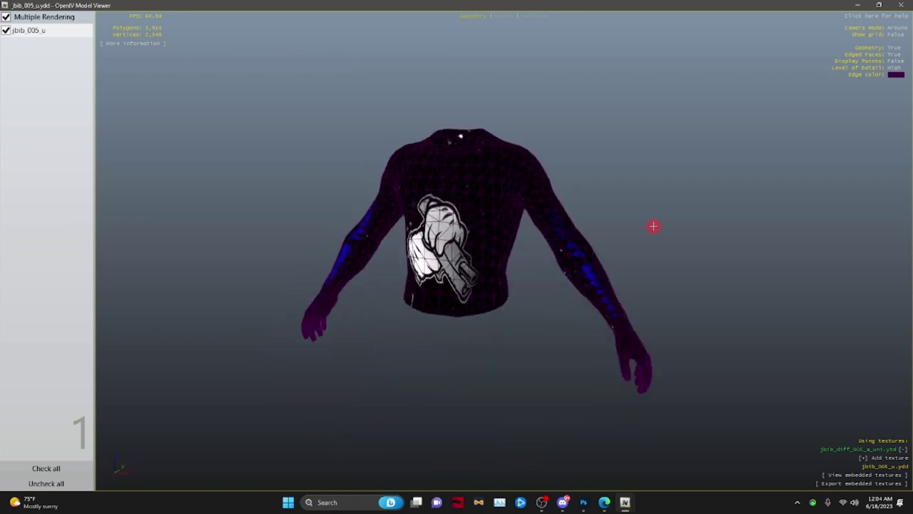
Step: Show the grid and turn off Edged Faces in the model viewer, and inspect the sleeve text on both arms
{"action": "left_click", "coordinate": [894, 34]}
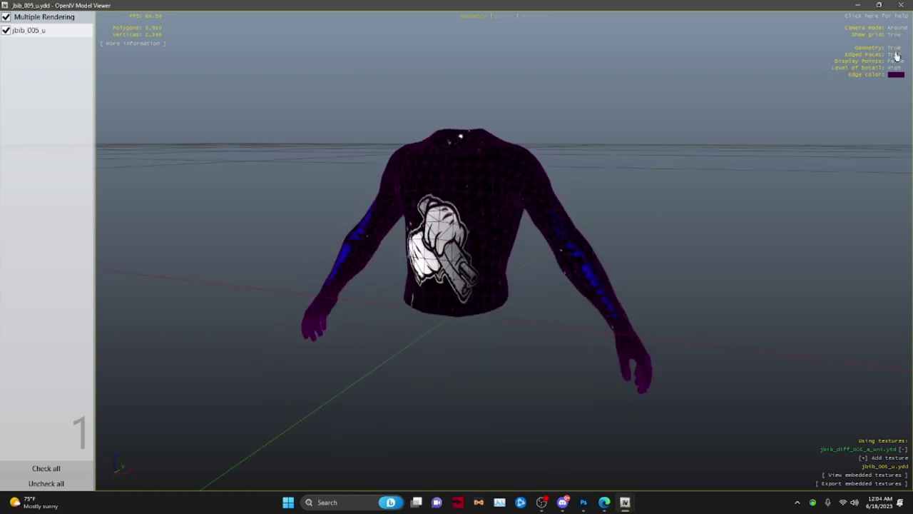
{"action": "left_click", "coordinate": [895, 48]}
{"action": "left_click", "coordinate": [895, 55]}
{"action": "left_click_drag", "start_coordinate": [520, 247], "coordinate": [360, 235]}
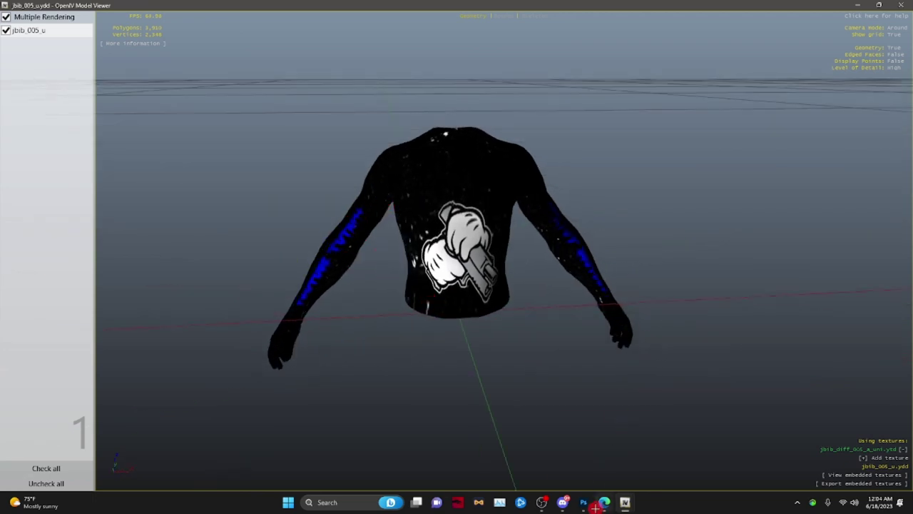
{"action": "left_click_drag", "start_coordinate": [326, 285], "coordinate": [354, 238]}
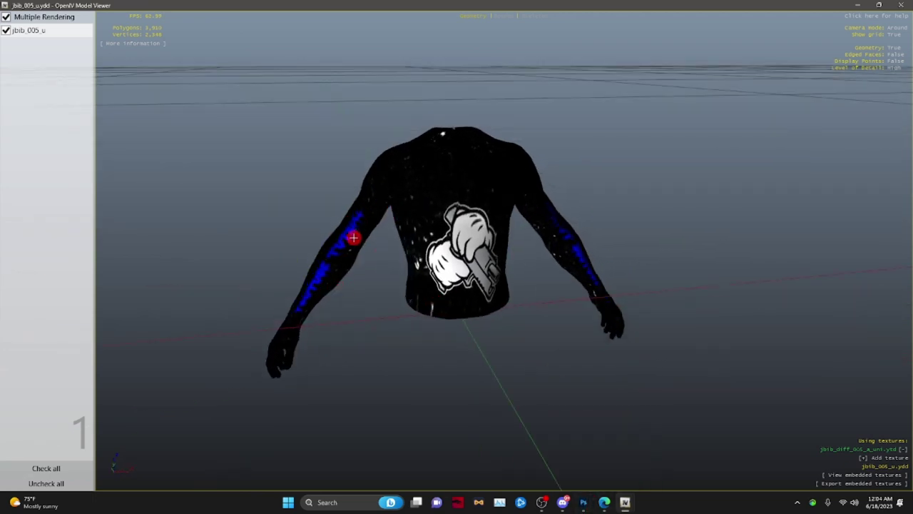
{"action": "left_click_drag", "start_coordinate": [623, 287], "coordinate": [572, 272]}
Step: Back in Photoshop, hide Layer 2 and move the Youtube tutrial text up about 62 px on the template
{"action": "left_click", "coordinate": [583, 502]}
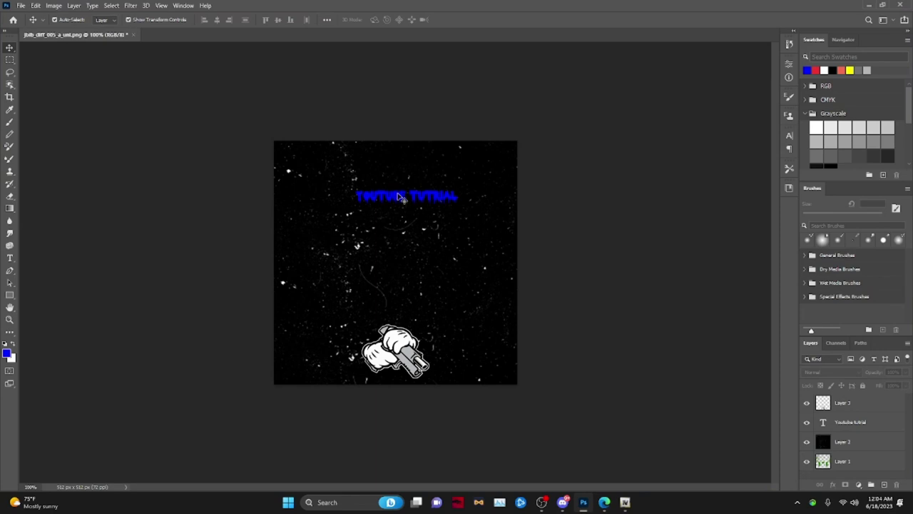
{"action": "left_click", "coordinate": [807, 443]}
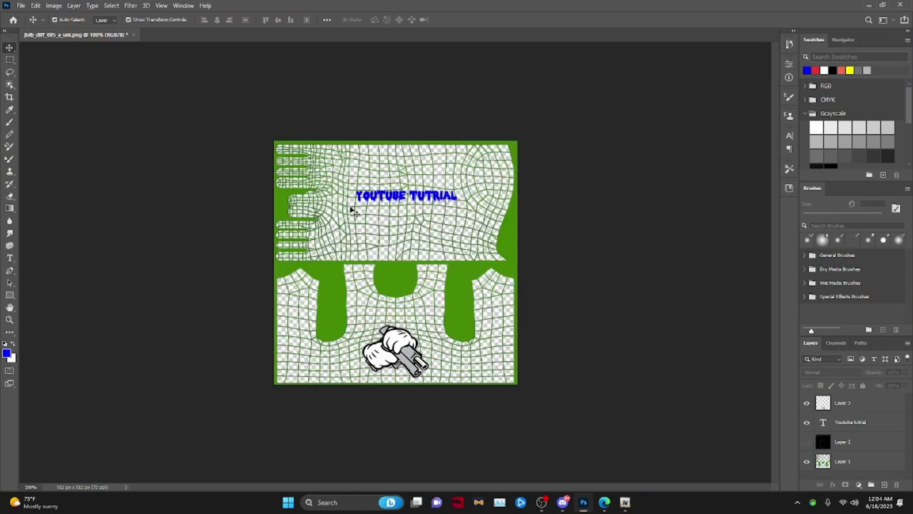
{"action": "left_click", "coordinate": [398, 199]}
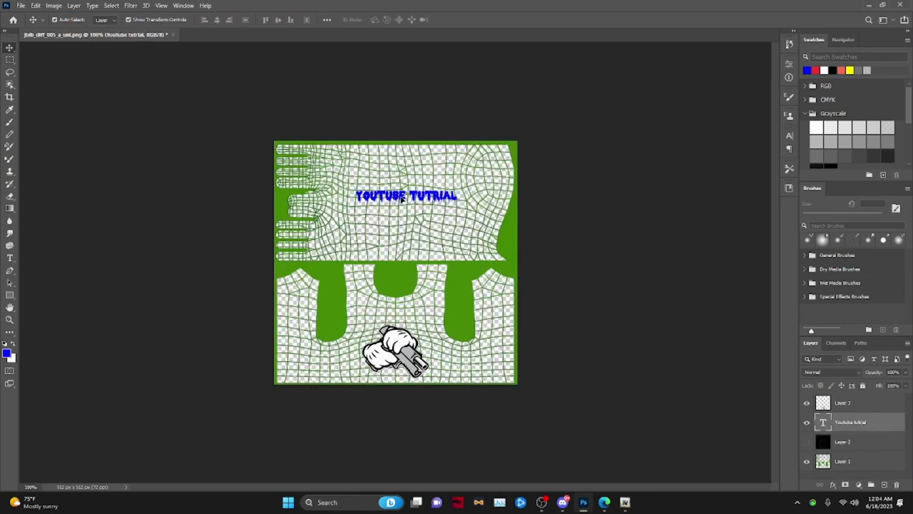
{"action": "left_click_drag", "start_coordinate": [401, 199], "coordinate": [402, 170]}
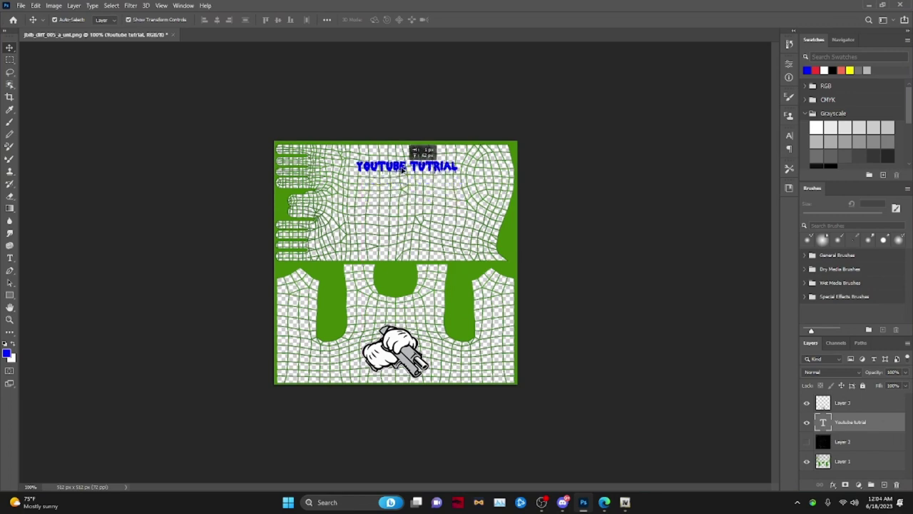
Step: Duplicate the Youtube tutrial text layer and place the copy lower in the sleeve area, just above the torso section
{"action": "right_click", "coordinate": [870, 428]}
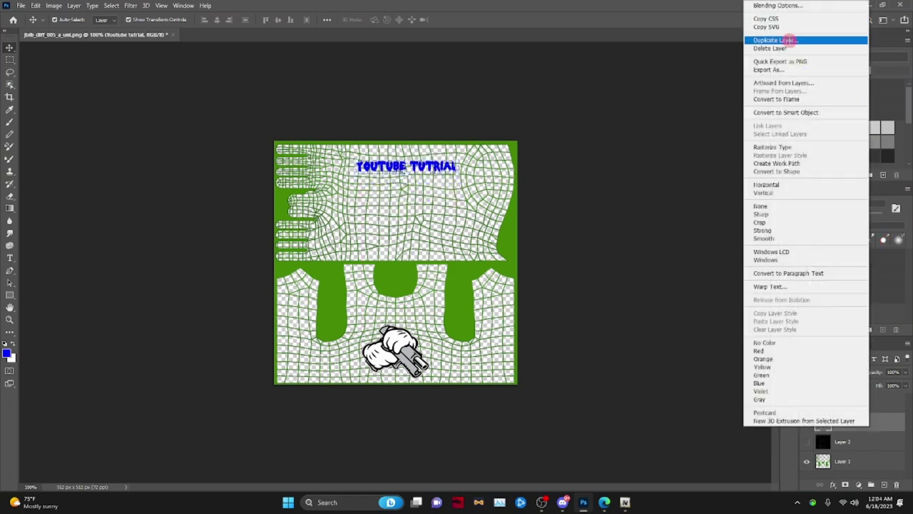
{"action": "left_click", "coordinate": [783, 40]}
{"action": "left_click", "coordinate": [546, 136]}
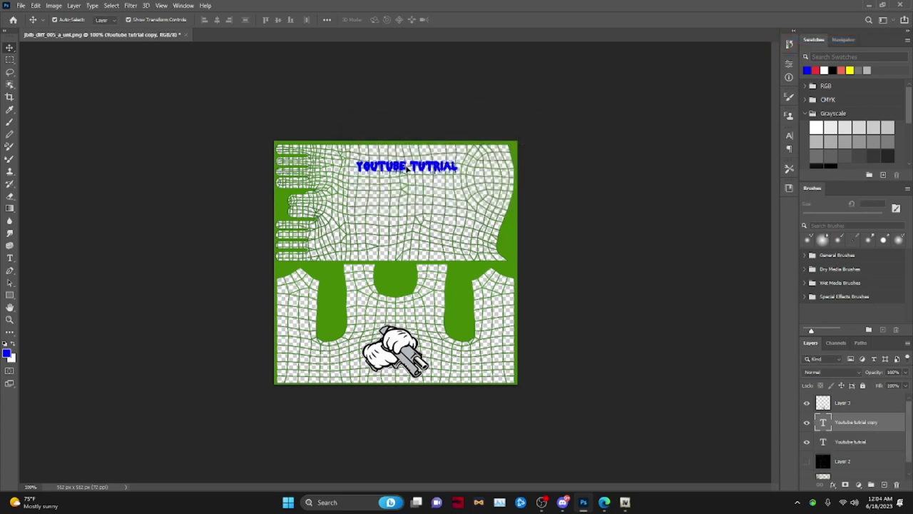
{"action": "left_click_drag", "start_coordinate": [399, 169], "coordinate": [402, 238]}
{"action": "left_click", "coordinate": [75, 36]}
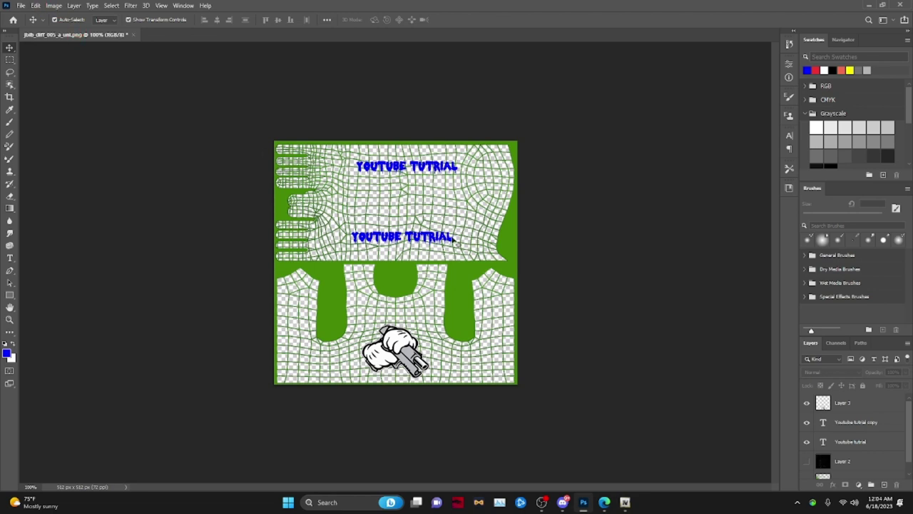
Step: Show Layer 2 again and delete this black splatter texture layer from the template
{"action": "left_click", "coordinate": [806, 461]}
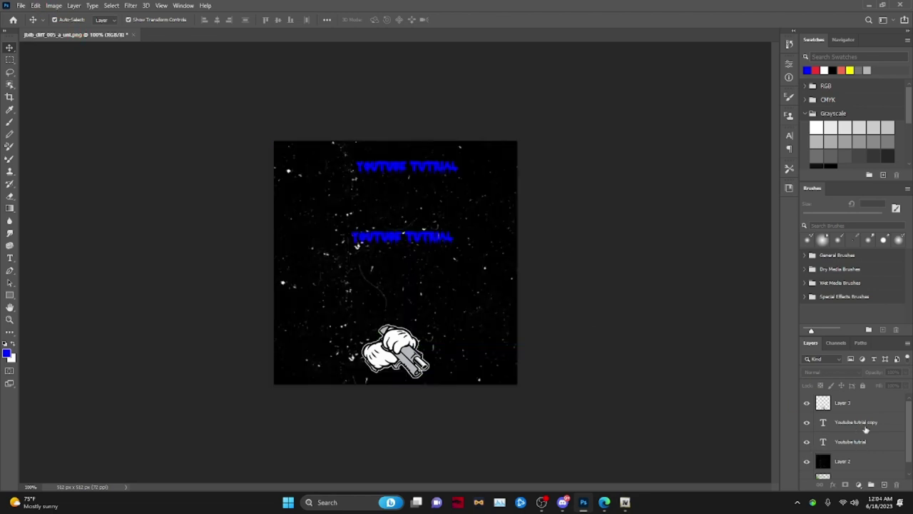
{"action": "right_click", "coordinate": [861, 464]}
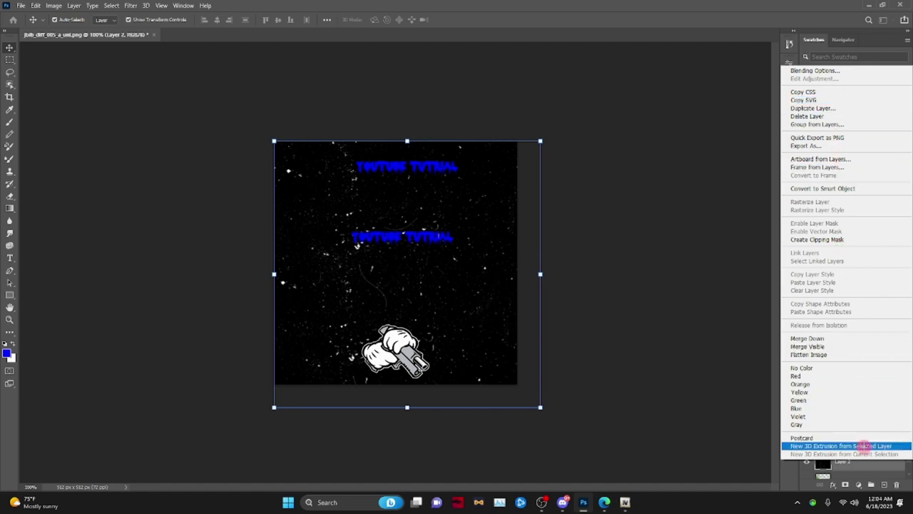
{"action": "left_click", "coordinate": [859, 465]}
{"action": "key", "text": "Delete"}
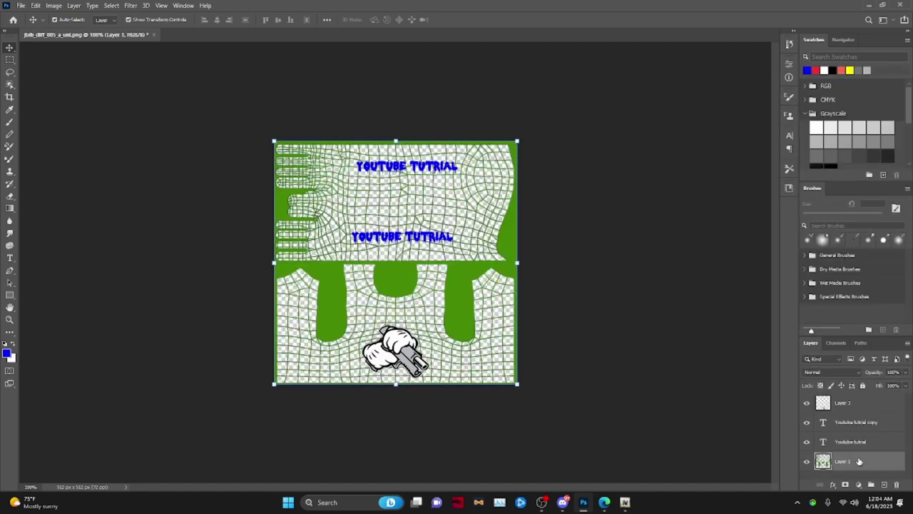
Step: Switch to Discord and enlarge the red and black lightning texture from the texures channel
{"action": "left_click", "coordinate": [563, 502]}
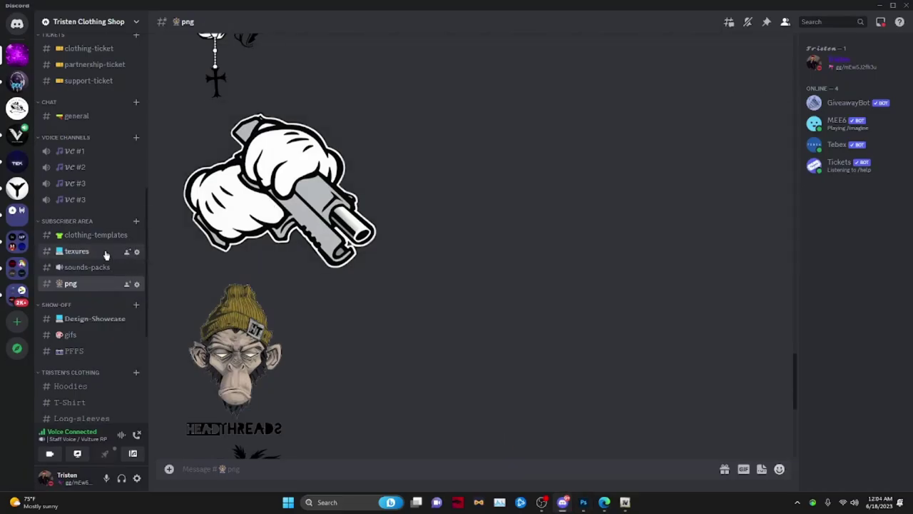
{"action": "left_click", "coordinate": [133, 252]}
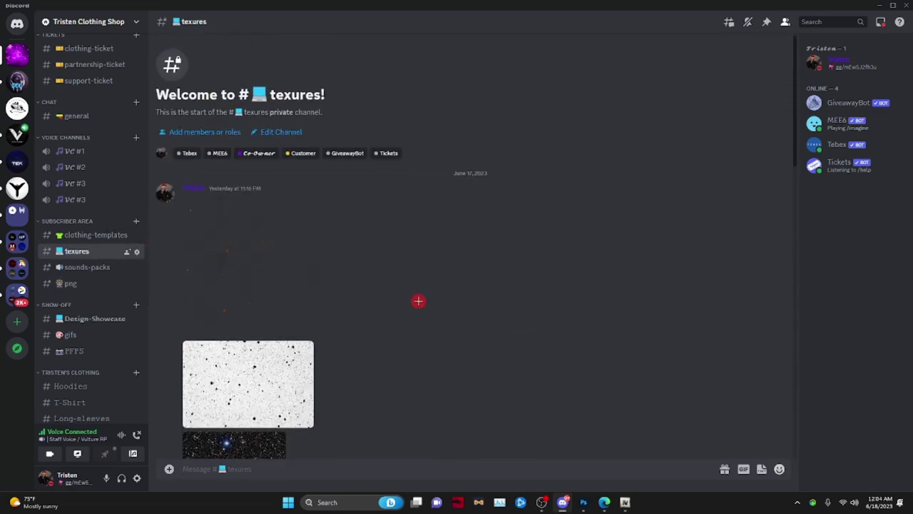
{"action": "scroll", "coordinate": [404, 288], "scroll_direction": "down", "scroll_amount": 5}
{"action": "left_click", "coordinate": [298, 267]}
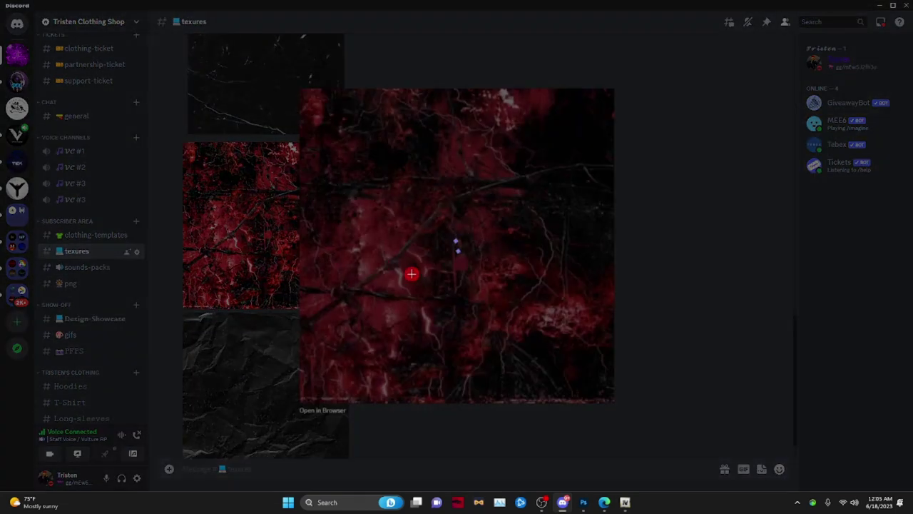
Step: Save the red lightning texture to Pictures, replacing 1-CaliRP-VO-Badge.png
{"action": "right_click", "coordinate": [424, 283]}
{"action": "left_click", "coordinate": [436, 290]}
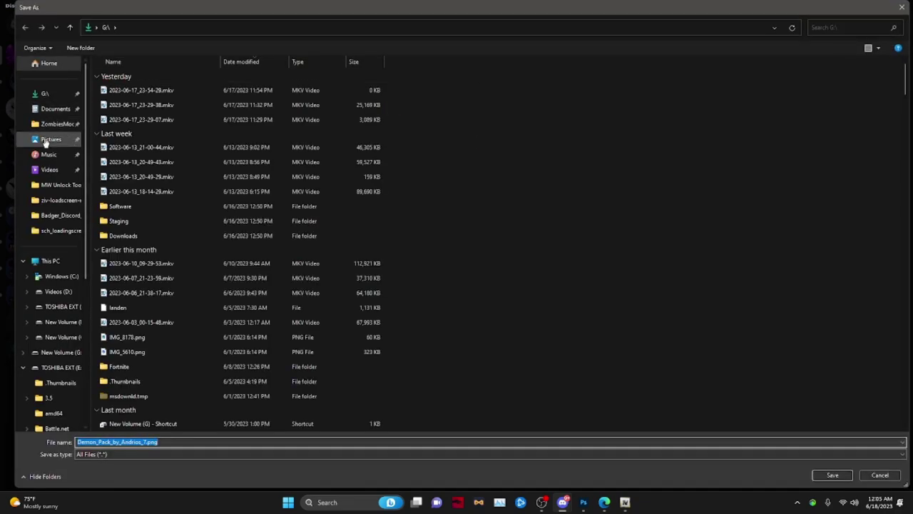
{"action": "left_click", "coordinate": [50, 139]}
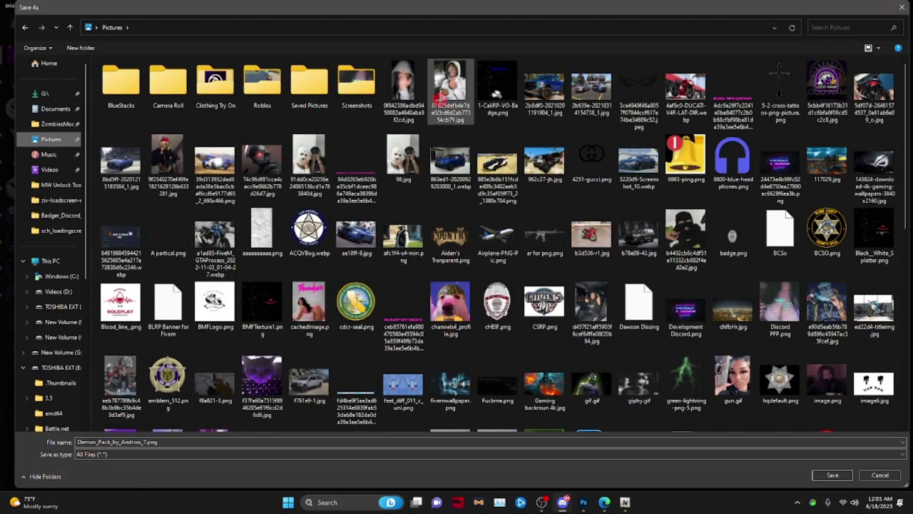
{"action": "left_click", "coordinate": [498, 89]}
{"action": "left_click", "coordinate": [833, 474]}
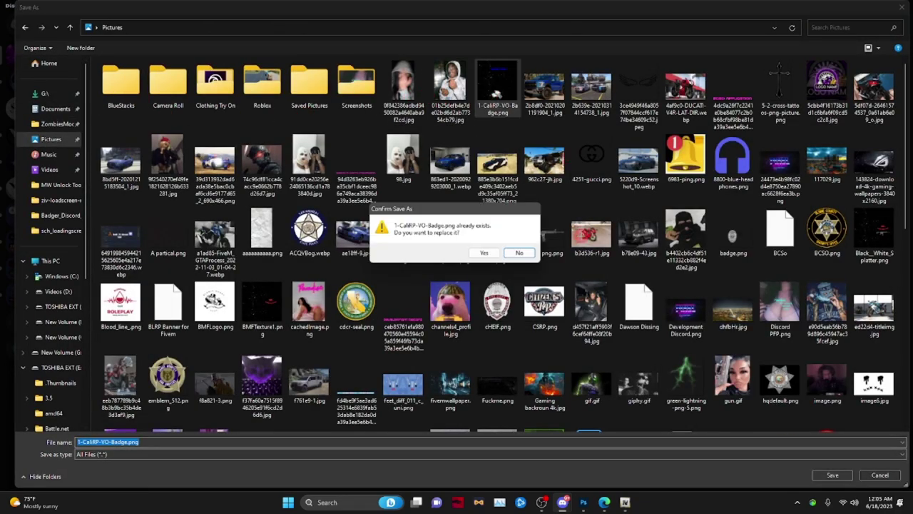
{"action": "left_click", "coordinate": [492, 251]}
Step: Return to Photoshop and open 1-CaliRP-VO-Badge.png from Pictures
{"action": "key", "text": "alt+Tab"}
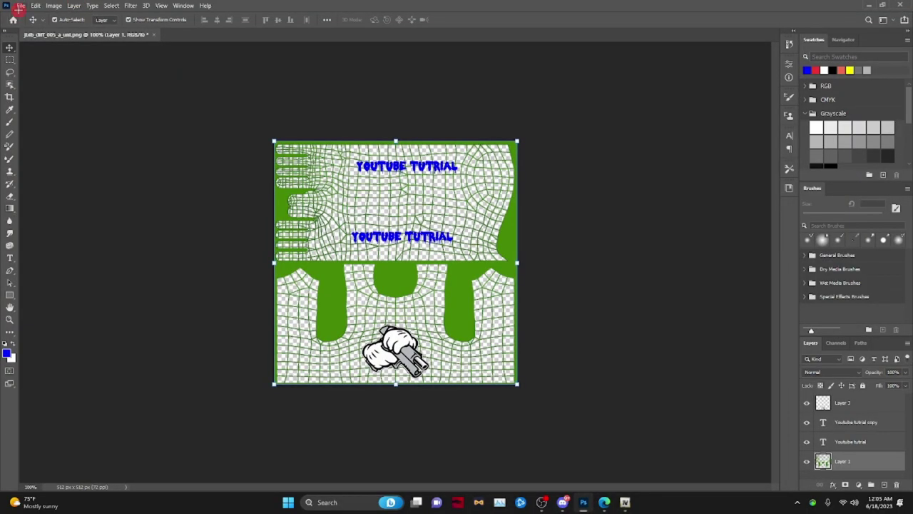
{"action": "left_click", "coordinate": [21, 6]}
{"action": "left_click", "coordinate": [28, 17]}
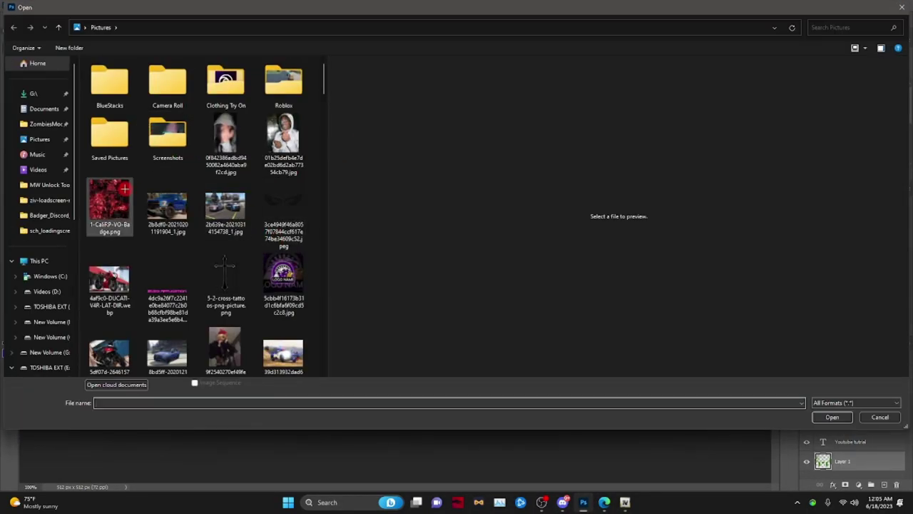
{"action": "double_click", "coordinate": [110, 206]}
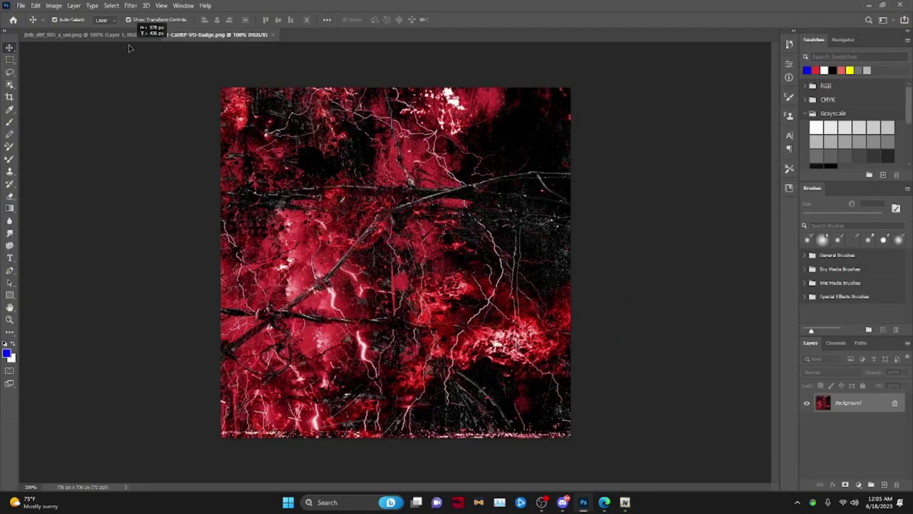
Step: Place the red lightning texture in the jbib_diff_005_a_uni.png template beneath the text and hands, slightly enlarged to cover the whole canvas
{"action": "left_click_drag", "start_coordinate": [128, 38], "coordinate": [377, 273]}
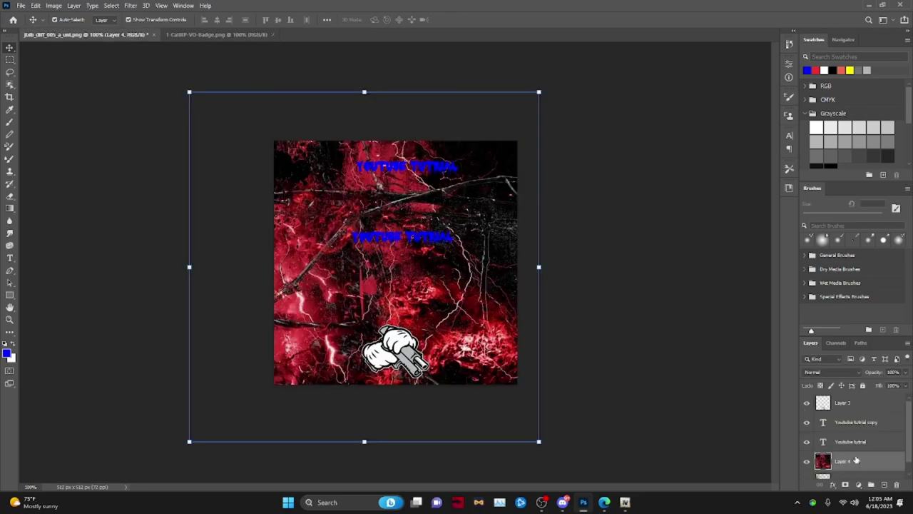
{"action": "left_click_drag", "start_coordinate": [539, 442], "coordinate": [551, 453]}
{"action": "key", "text": "Return"}
{"action": "left_click", "coordinate": [41, 11]}
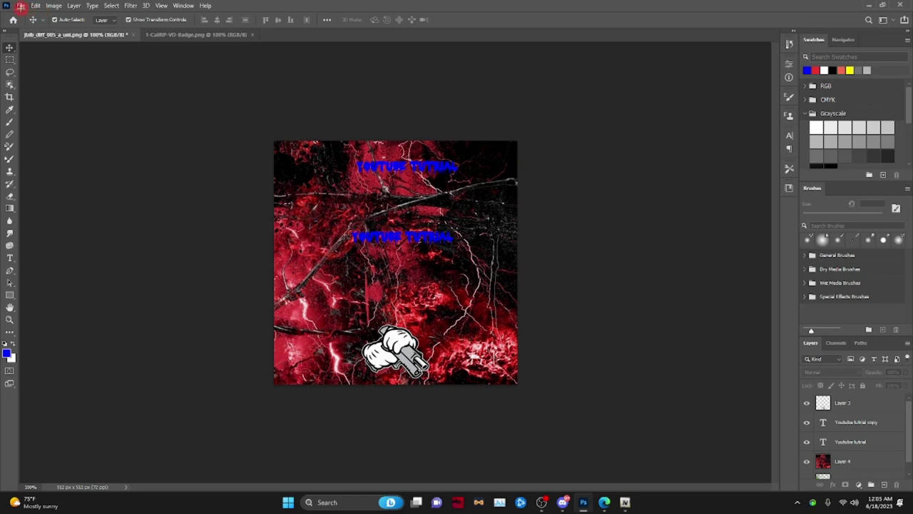
Step: Try to save the red lightning design as a PNG over 1-CaliRP-VO-Badge.png in Pictures
{"action": "left_click", "coordinate": [21, 6]}
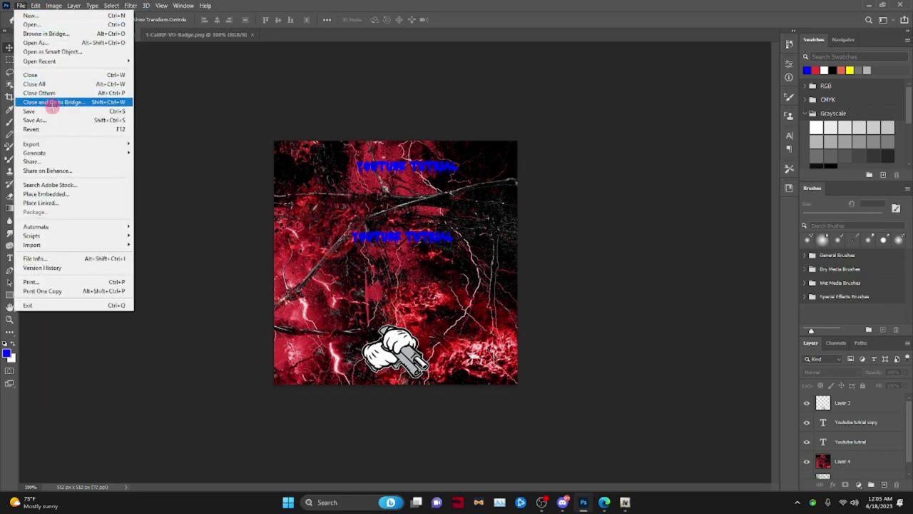
{"action": "left_click", "coordinate": [53, 111]}
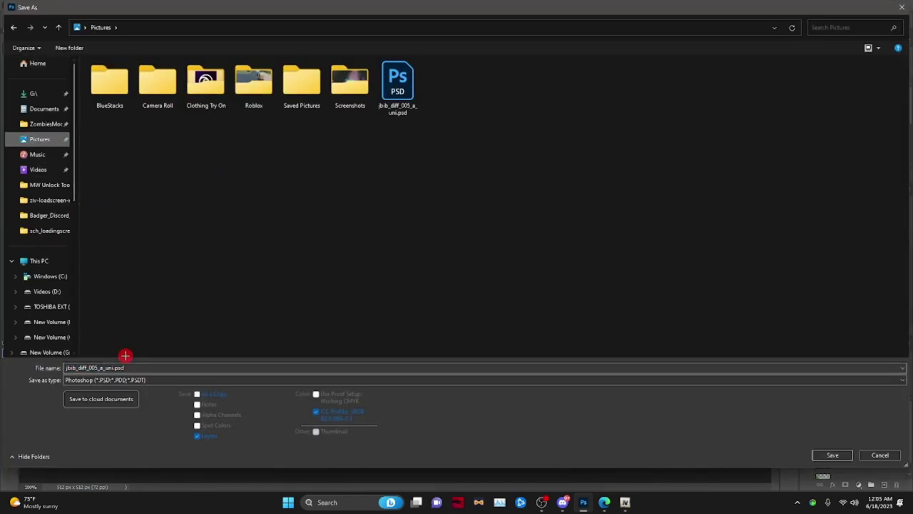
{"action": "left_click", "coordinate": [141, 379]}
{"action": "left_click", "coordinate": [118, 341]}
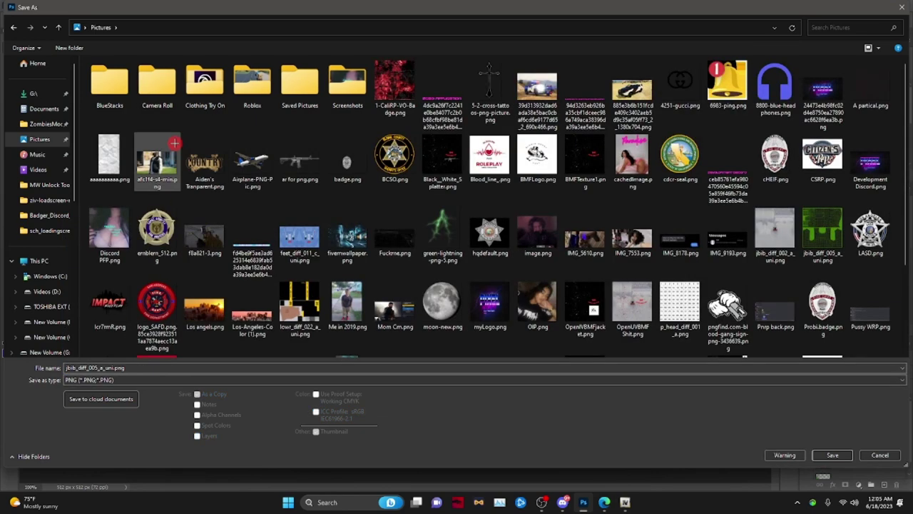
{"action": "left_click", "coordinate": [382, 102]}
{"action": "left_click", "coordinate": [806, 453]}
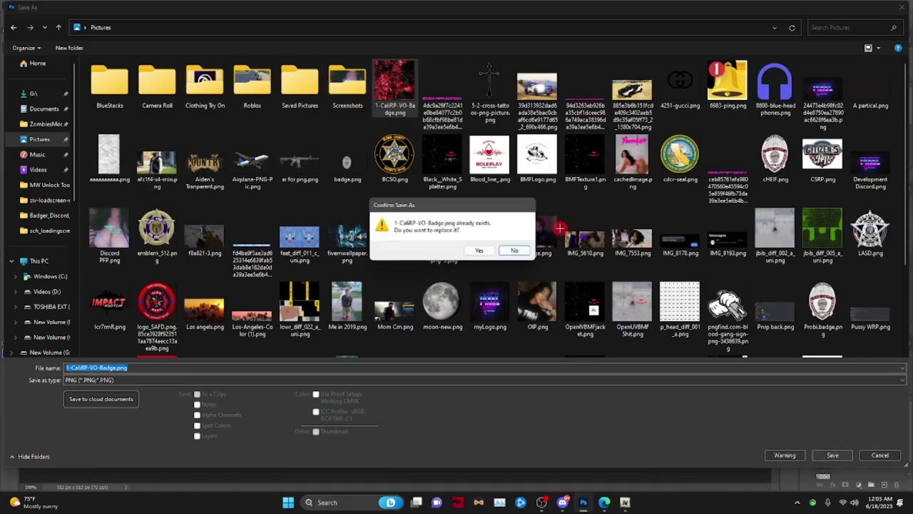
{"action": "left_click", "coordinate": [511, 250]}
{"action": "left_click", "coordinate": [458, 192]}
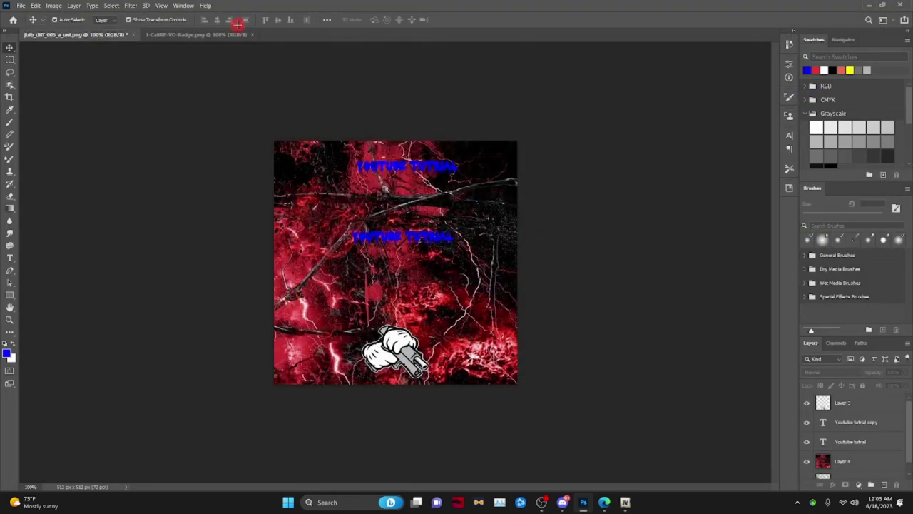
Step: Close the 1-CaliRP-VO-Badge.png document and save the jbib design as a PNG in Pictures, replacing that file
{"action": "left_click", "coordinate": [251, 34]}
{"action": "left_click", "coordinate": [21, 5]}
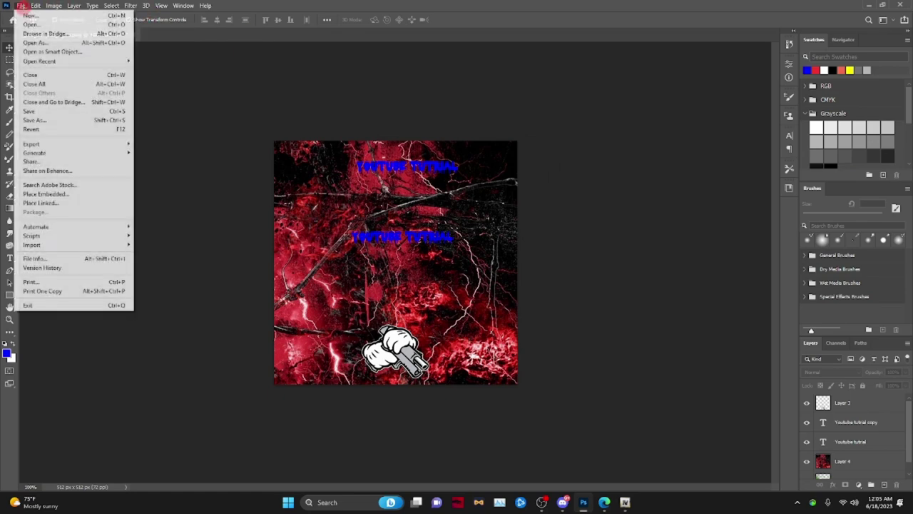
{"action": "left_click", "coordinate": [86, 108]}
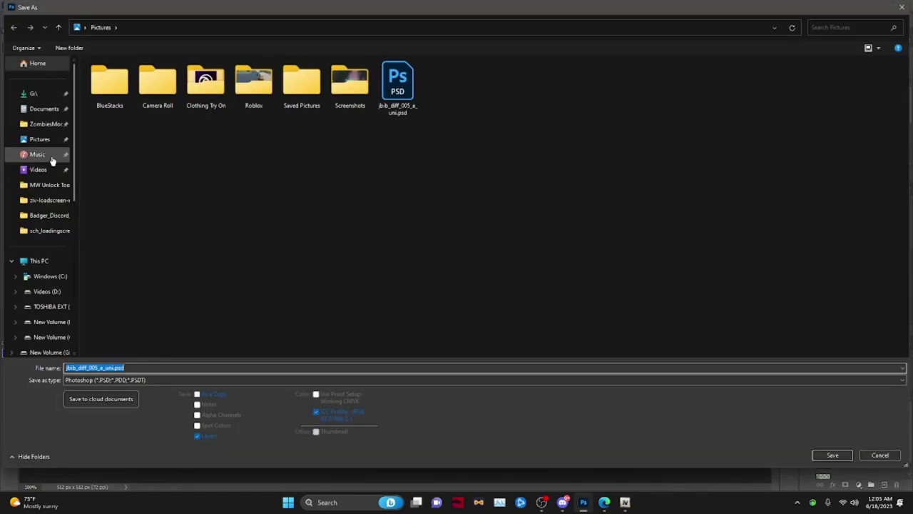
{"action": "left_click", "coordinate": [163, 378]}
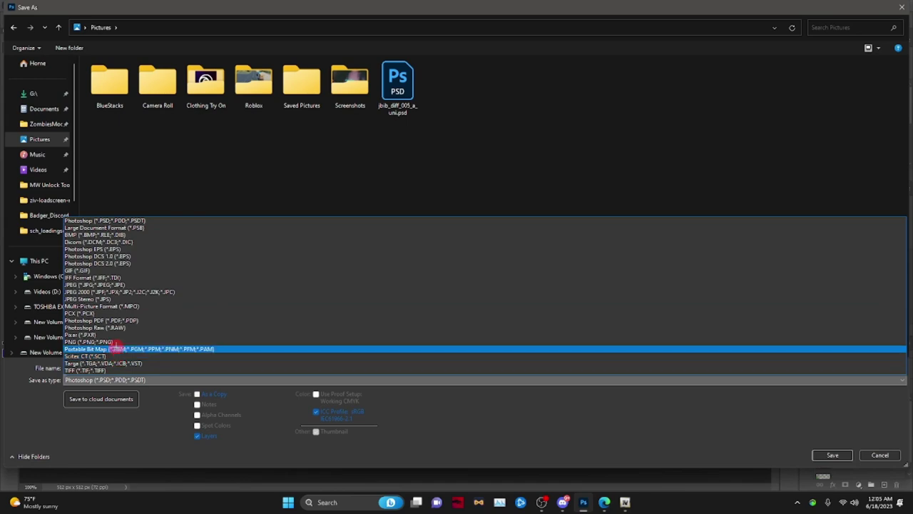
{"action": "left_click", "coordinate": [107, 342]}
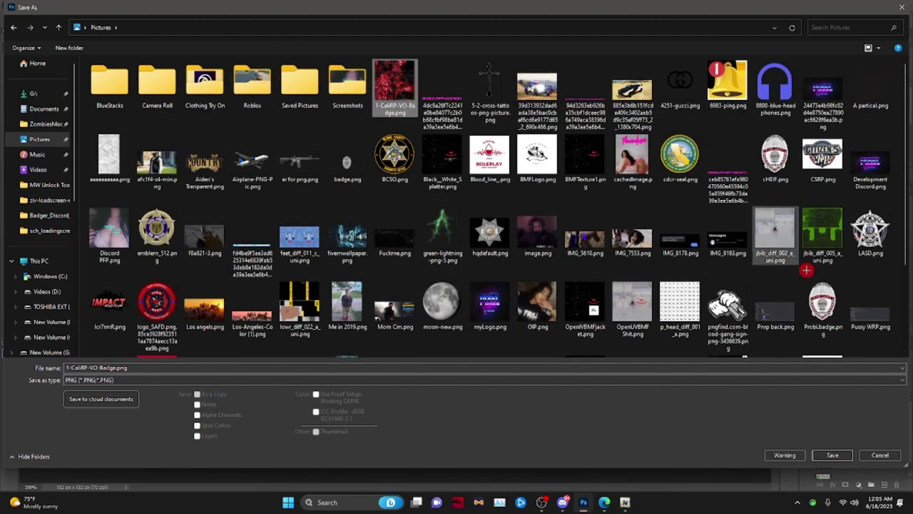
{"action": "left_click", "coordinate": [832, 455]}
{"action": "left_click", "coordinate": [480, 251]}
{"action": "left_click", "coordinate": [510, 148]}
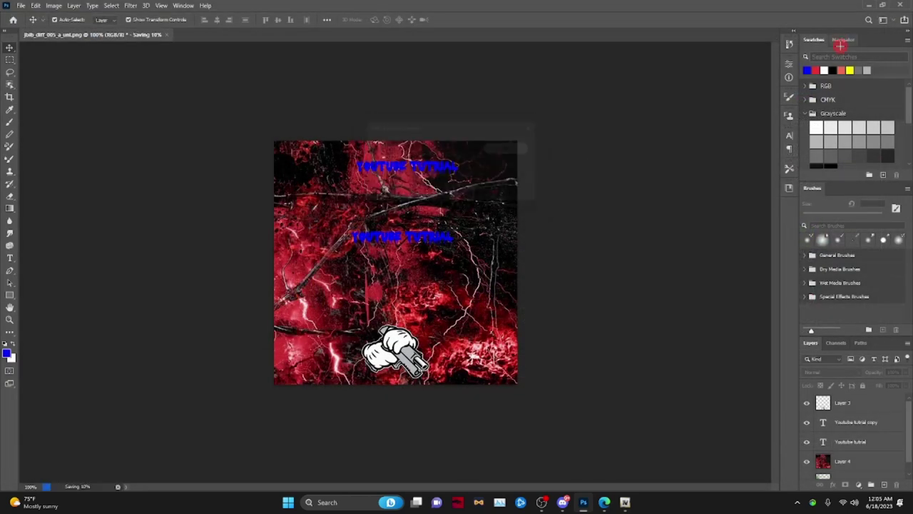
Step: Switch to OpenIV and close the jbib_005_u.ydd model preview
{"action": "left_click", "coordinate": [562, 501]}
{"action": "left_click", "coordinate": [694, 489]}
{"action": "mouse_move", "coordinate": [624, 502]}
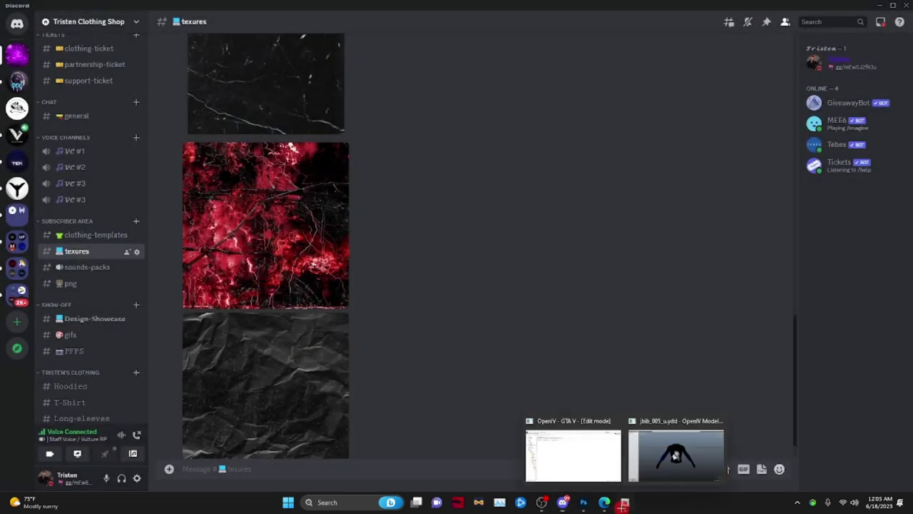
{"action": "left_click", "coordinate": [674, 454]}
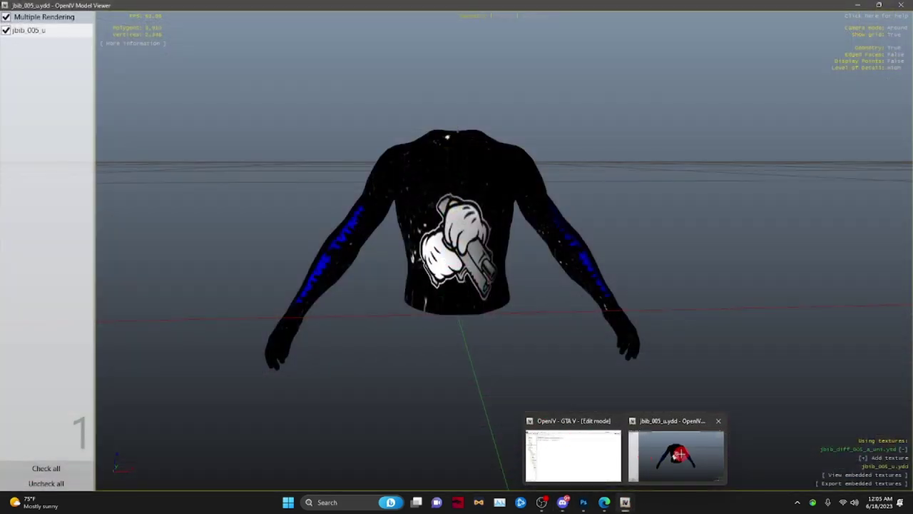
{"action": "left_click", "coordinate": [901, 5]}
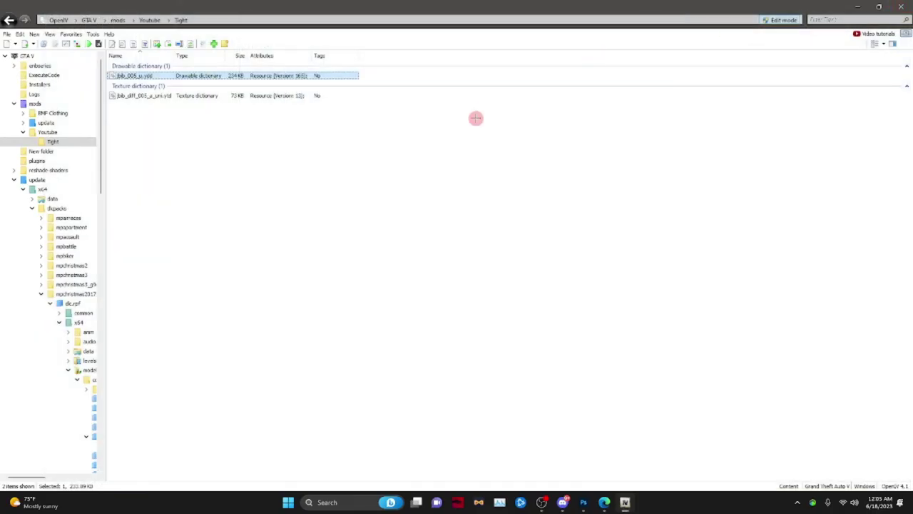
Step: Import 1-CaliRP-VO-Badge.png into the jbib_diff_005_a_uni.ytd texture dictionary with automatically generated MipMap levels and save the dictionary
{"action": "double_click", "coordinate": [292, 95]}
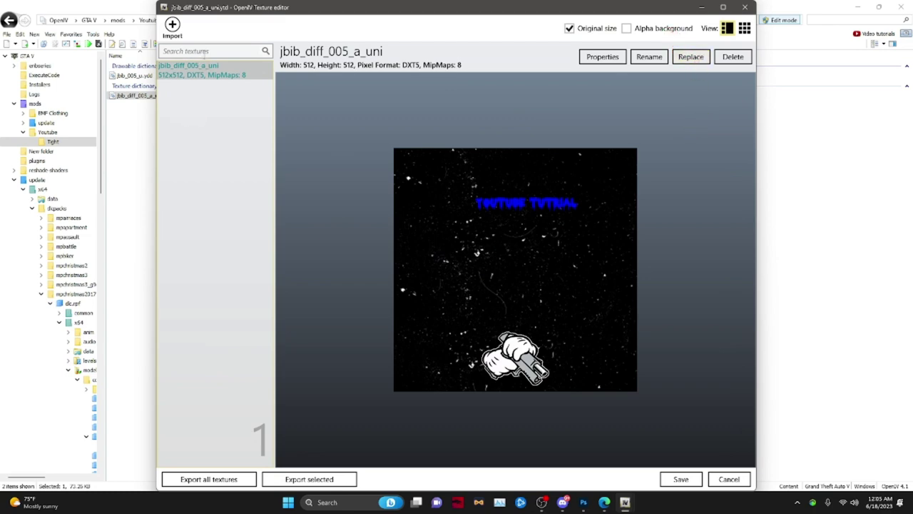
{"action": "left_click", "coordinate": [172, 26]}
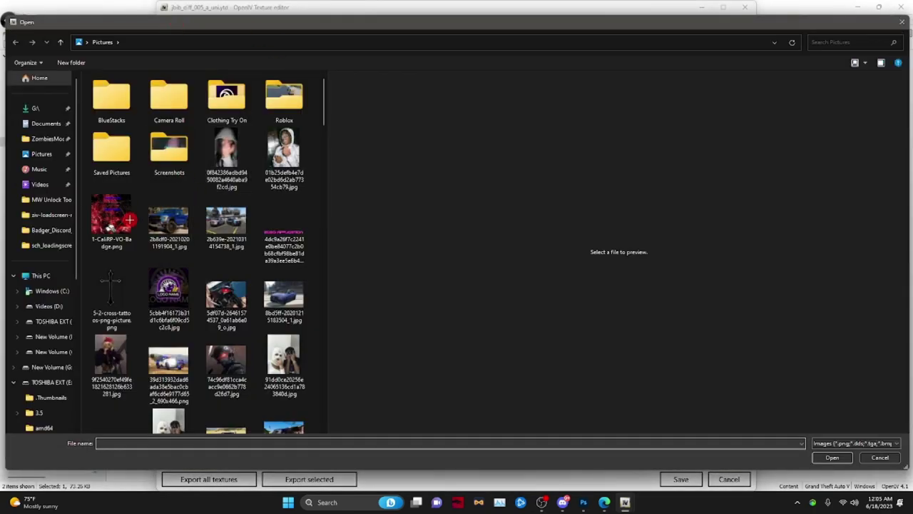
{"action": "double_click", "coordinate": [117, 223]}
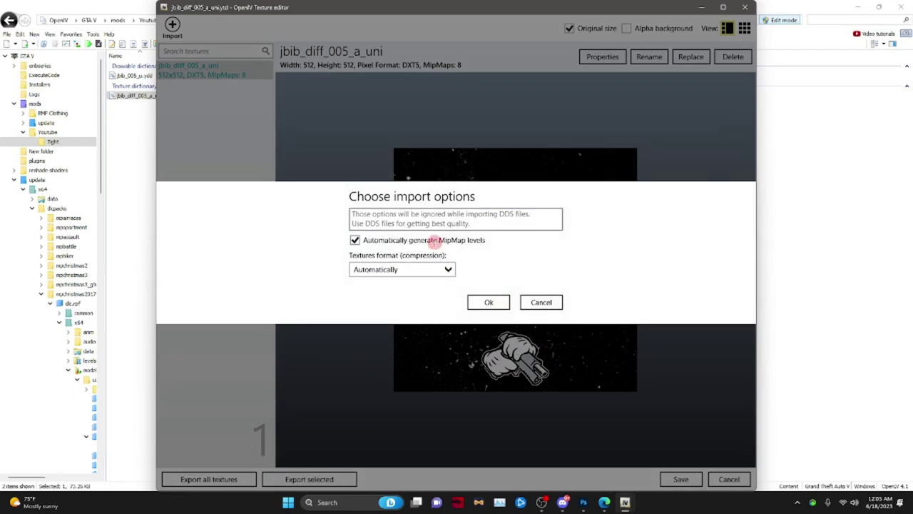
{"action": "left_click", "coordinate": [412, 264]}
{"action": "left_click", "coordinate": [472, 278]}
{"action": "left_click", "coordinate": [489, 302]}
{"action": "left_click", "coordinate": [253, 71]}
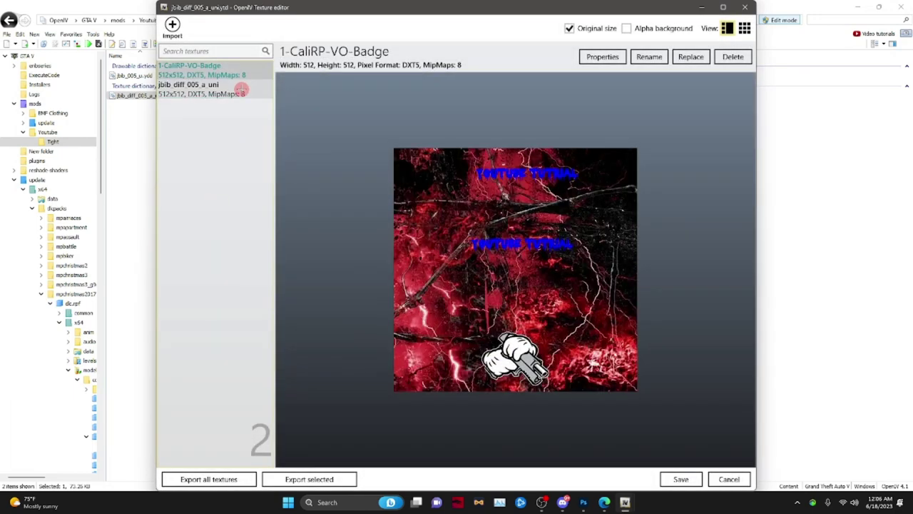
{"action": "left_click", "coordinate": [679, 483]}
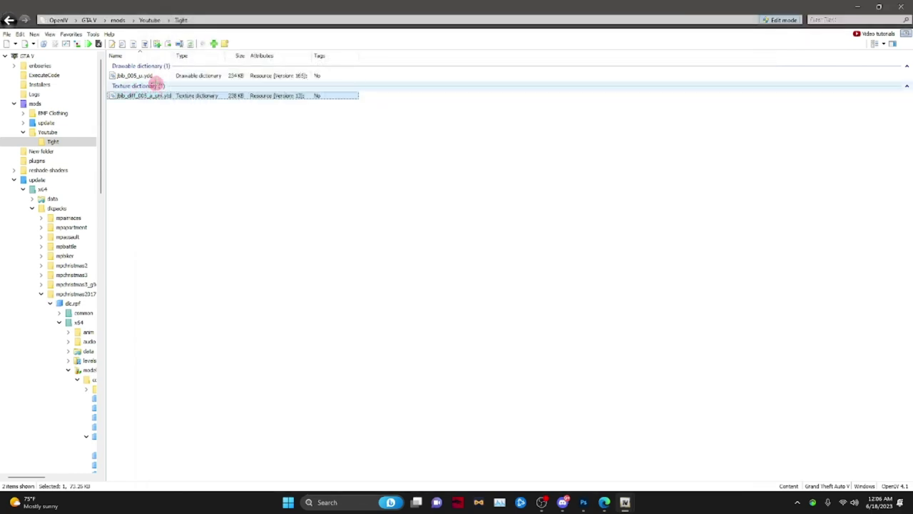
Step: Open the jbib_005_u.ydd model, unload its jbib_diff_005_a_uni.ytd texture, and close the preview
{"action": "left_click", "coordinate": [153, 76]}
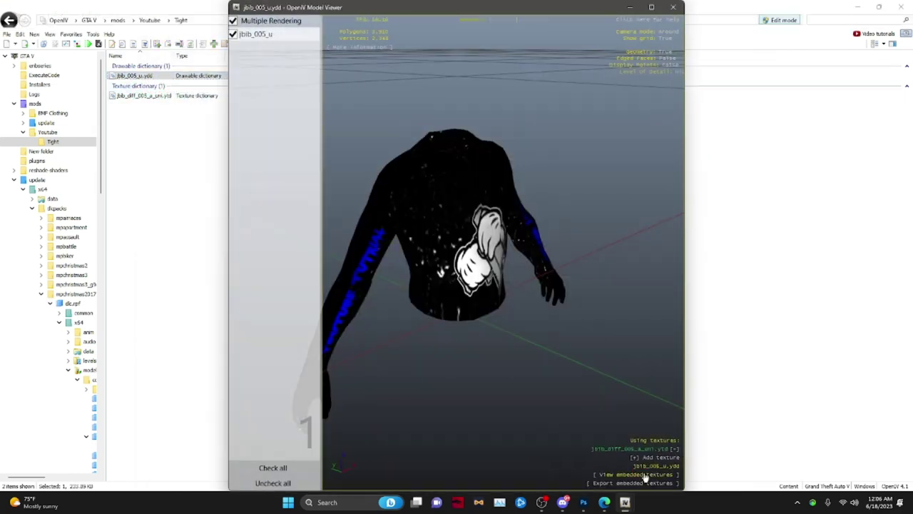
{"action": "left_click", "coordinate": [648, 450]}
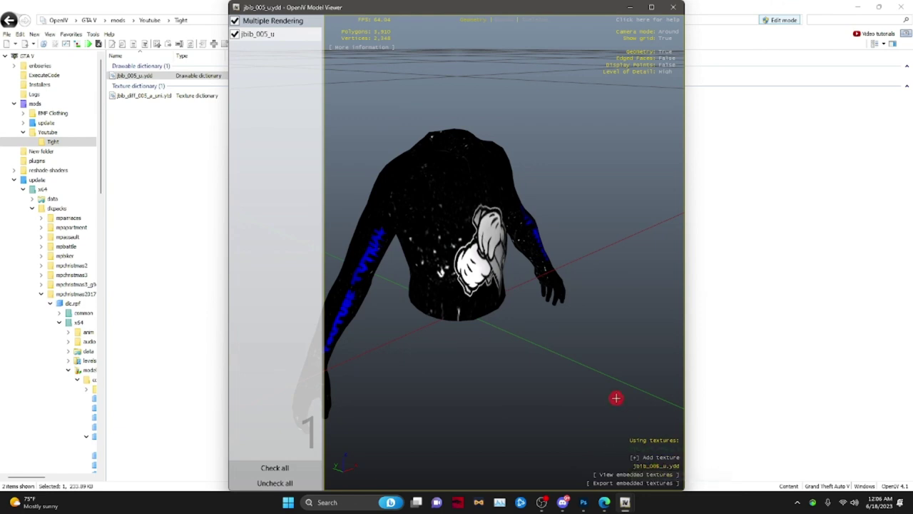
{"action": "left_click", "coordinate": [673, 449]}
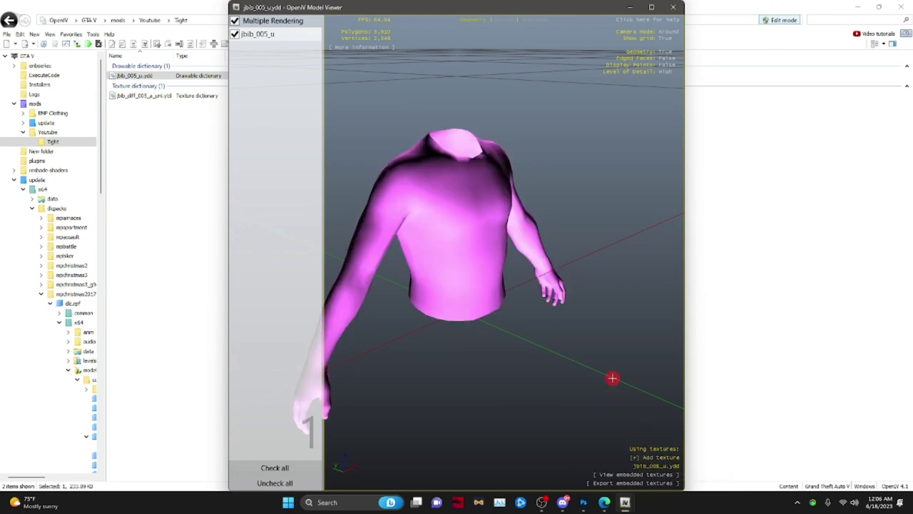
{"action": "left_click_drag", "start_coordinate": [611, 378], "coordinate": [590, 109]}
{"action": "left_click", "coordinate": [673, 9]}
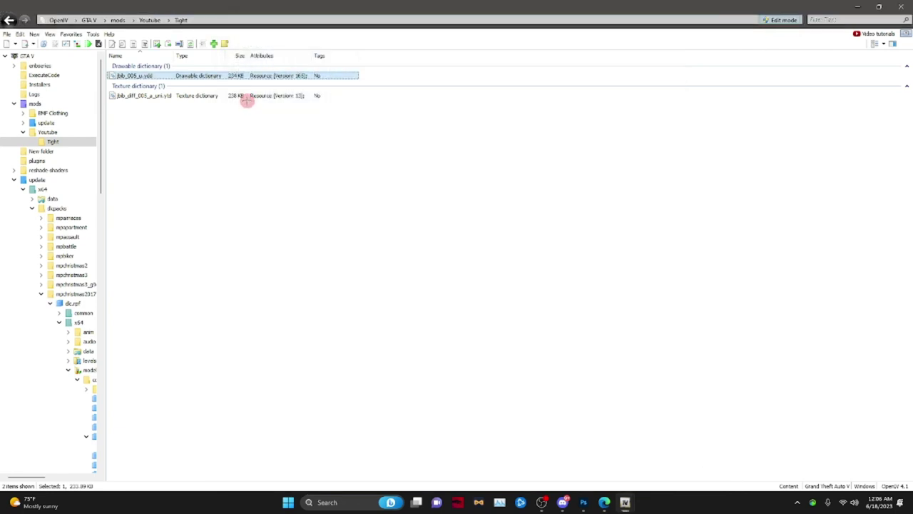
Step: Delete the old black jbib_diff_005_a_uni texture from jbib_diff_005_a_uni.ytd and save the dictionary
{"action": "double_click", "coordinate": [247, 95]}
{"action": "left_click", "coordinate": [216, 89]}
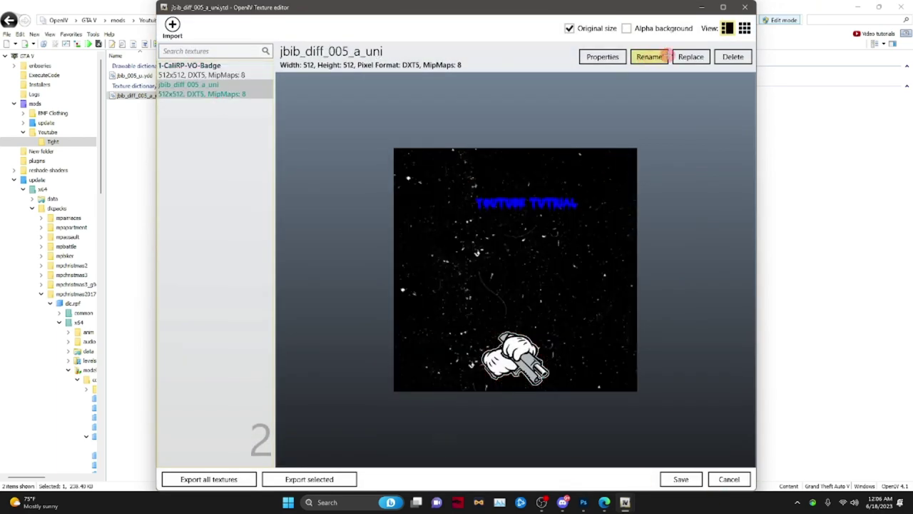
{"action": "left_click", "coordinate": [733, 57]}
{"action": "left_click", "coordinate": [681, 479]}
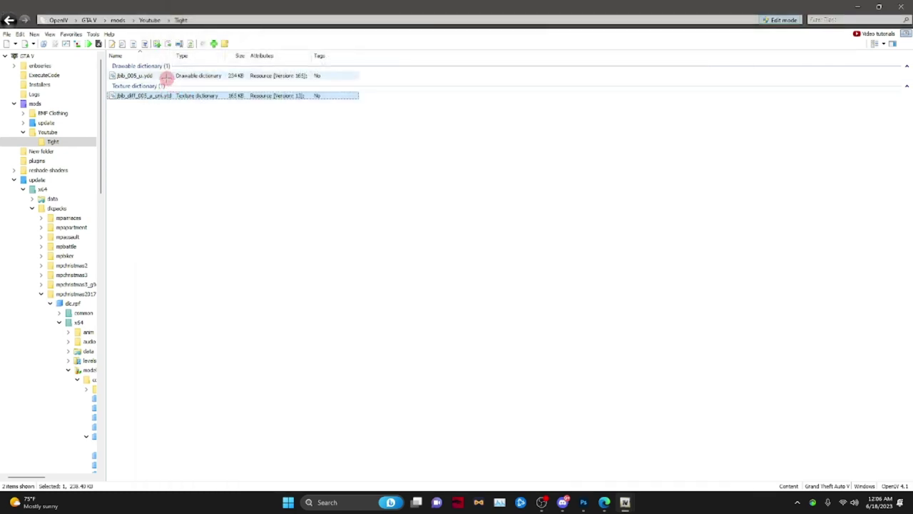
Step: Preview the jbib_005_u.ydd model with jbib_diff_005_a_uni.ytd loaded, inspect its back, and close the preview
{"action": "left_click", "coordinate": [166, 76]}
{"action": "double_click", "coordinate": [165, 76]}
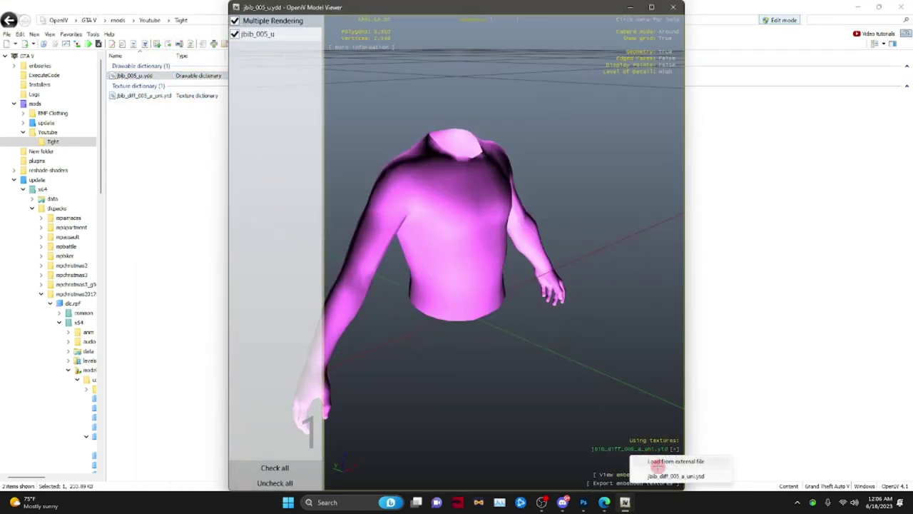
{"action": "left_click_drag", "start_coordinate": [627, 398], "coordinate": [528, 363]}
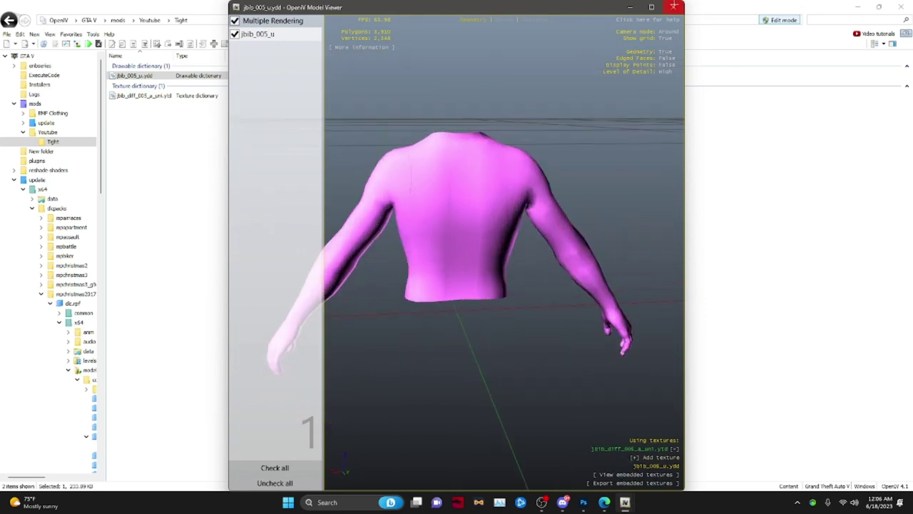
{"action": "left_click", "coordinate": [671, 8]}
Step: Switch to Discord and delete the message with the red lightning texture from the texures channel
{"action": "left_click", "coordinate": [562, 502]}
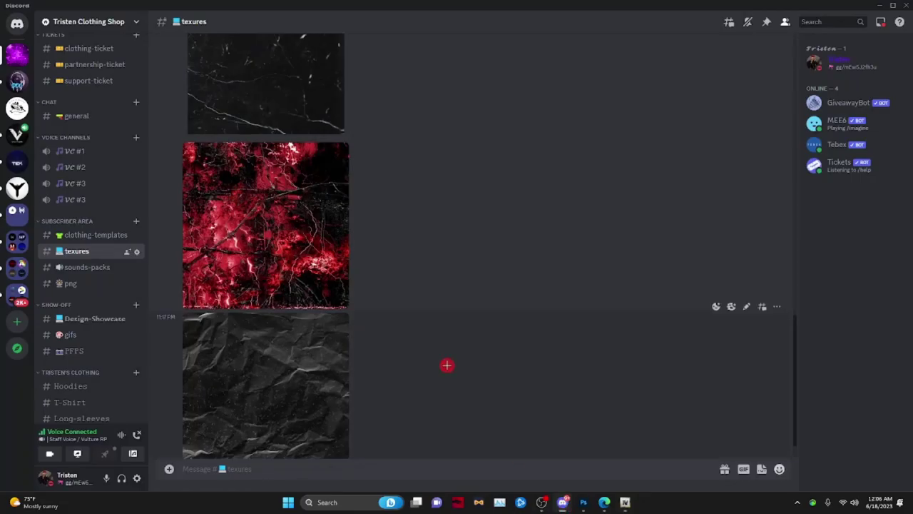
{"action": "scroll", "coordinate": [414, 249], "scroll_direction": "up", "scroll_amount": 3}
{"action": "right_click", "coordinate": [430, 312]}
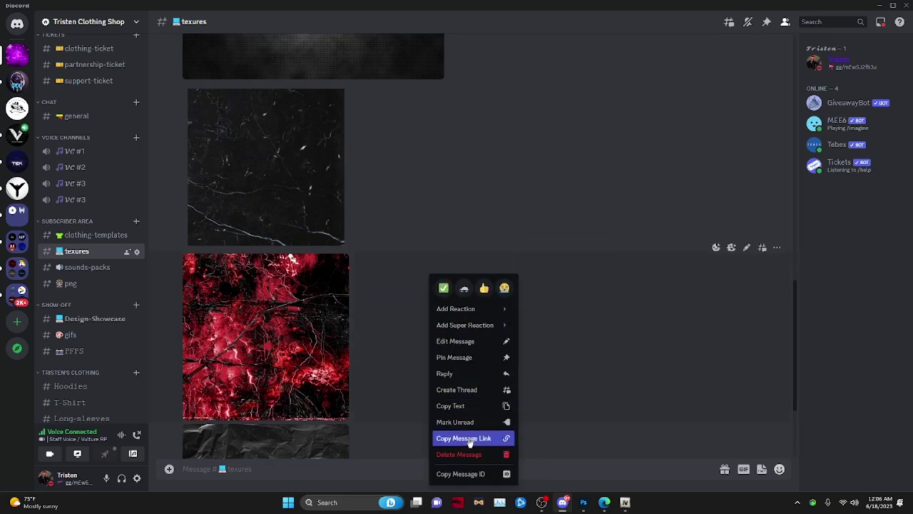
{"action": "left_click", "coordinate": [467, 453]}
{"action": "left_click", "coordinate": [529, 380]}
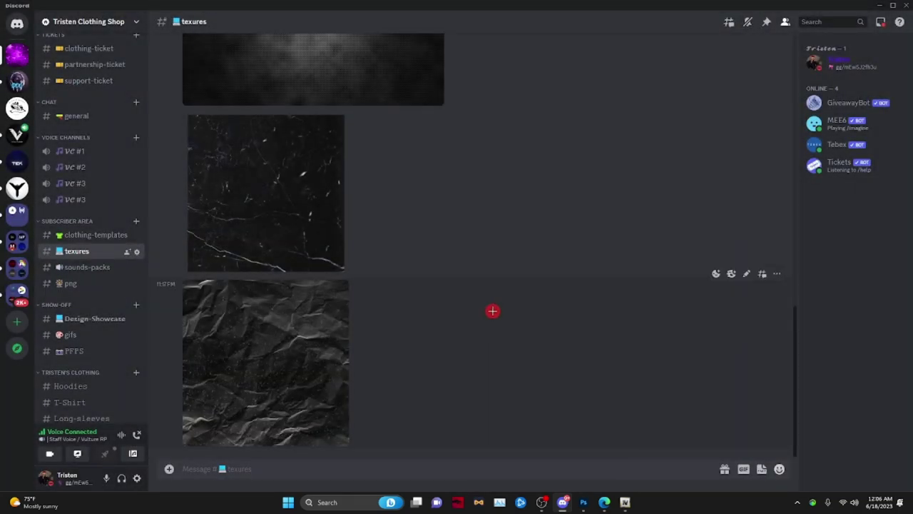
Step: Save the crumpled black paper texture from the texures channel to Pictures, replacing 1-CaliRP-VO-Badge.png
{"action": "right_click", "coordinate": [233, 358]}
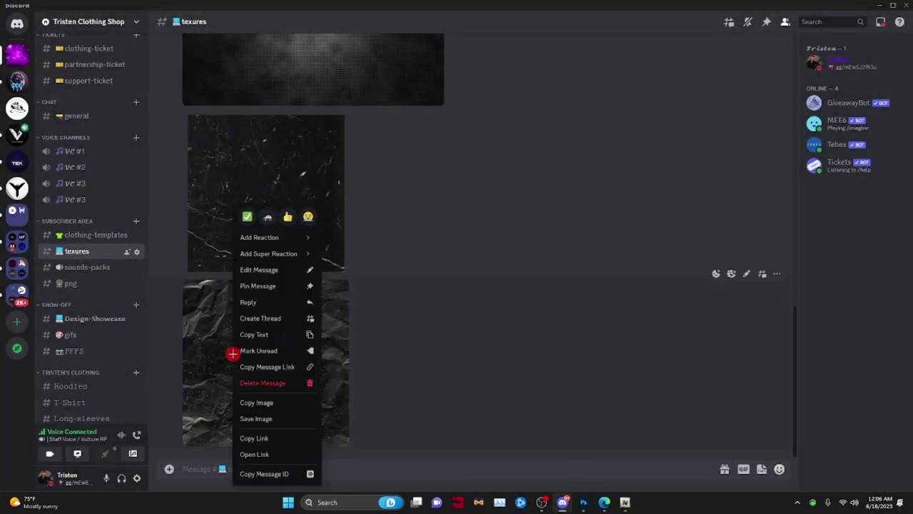
{"action": "left_click", "coordinate": [306, 421]}
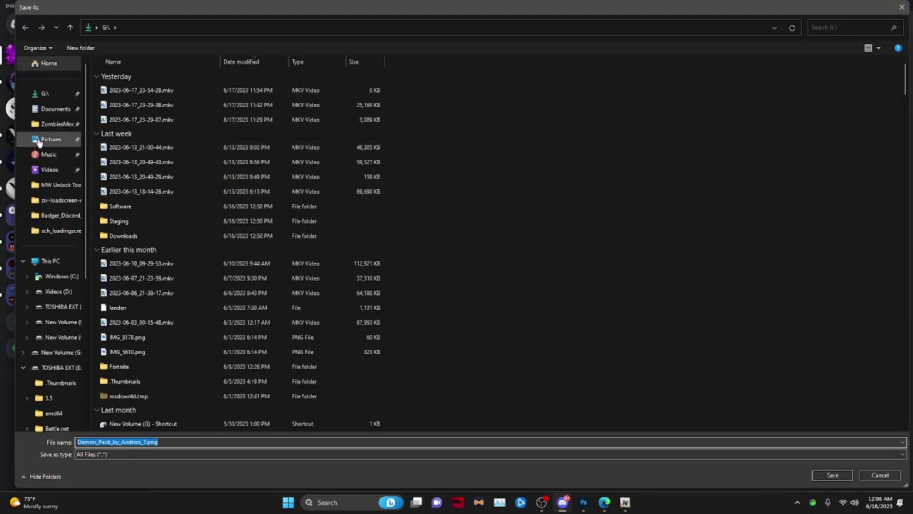
{"action": "left_click", "coordinate": [38, 140]}
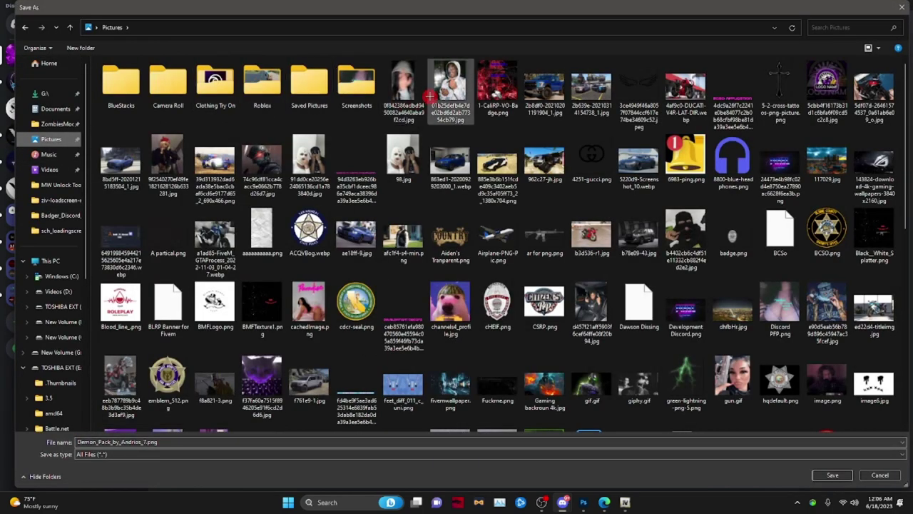
{"action": "left_click", "coordinate": [485, 86]}
{"action": "left_click", "coordinate": [834, 475]}
{"action": "left_click", "coordinate": [484, 253]}
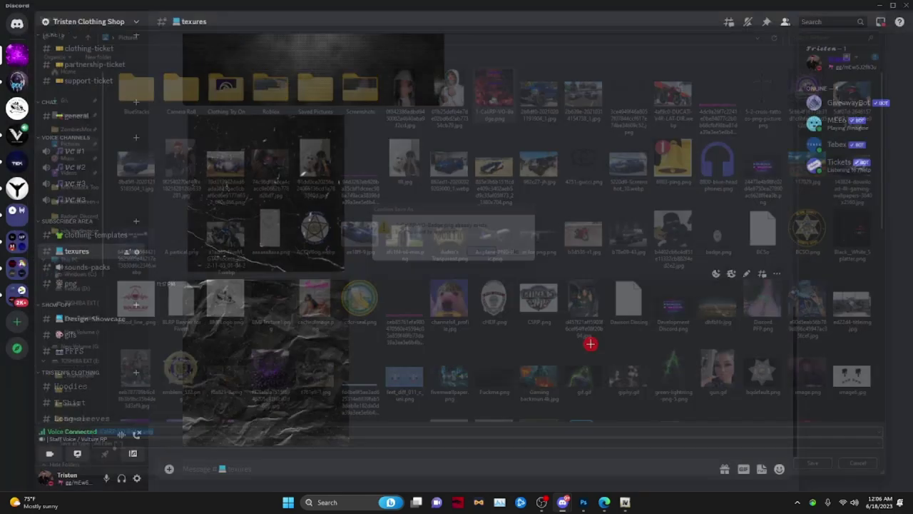
Step: Switch to the GTA V Asset Gallery in the browser and copy the asset name mp_m_freemode_01_mp_m_christmas2017_jbib_005
{"action": "left_click", "coordinate": [601, 502]}
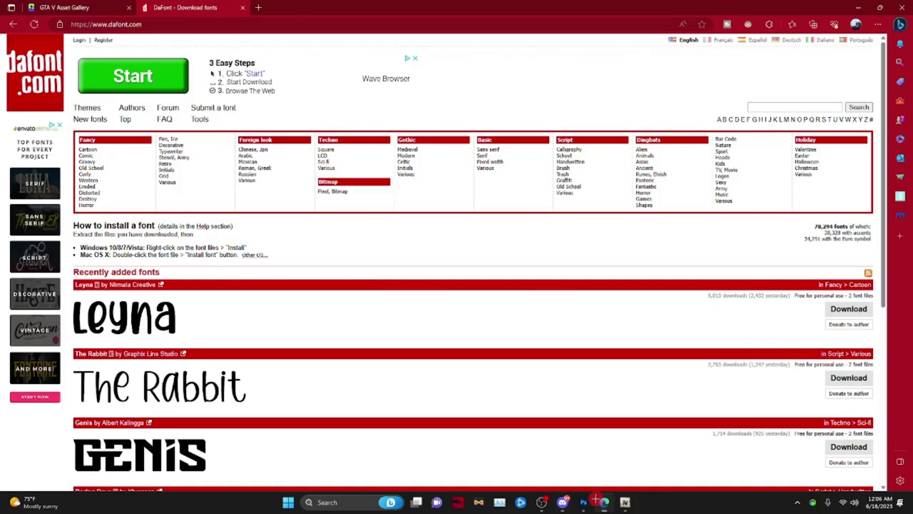
{"action": "left_click", "coordinate": [116, 6]}
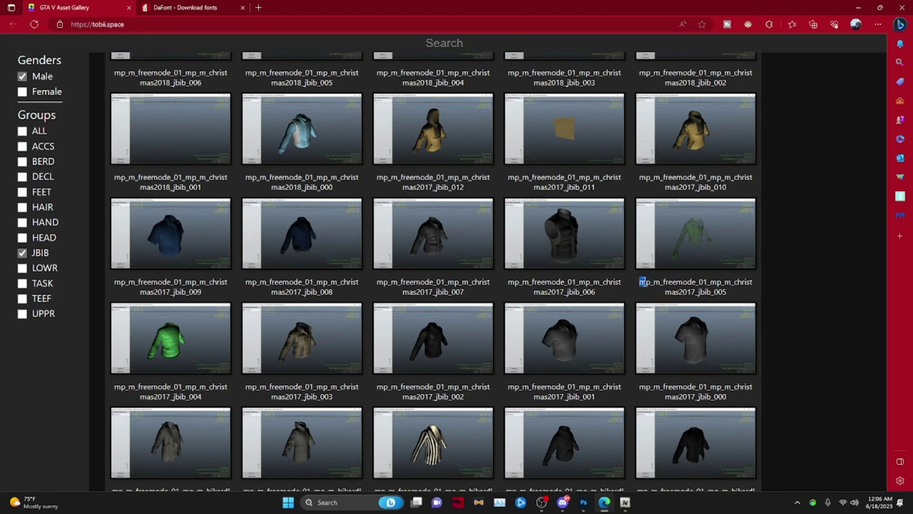
{"action": "left_click_drag", "start_coordinate": [712, 283], "coordinate": [731, 291]}
{"action": "key", "text": "ctrl+c"}
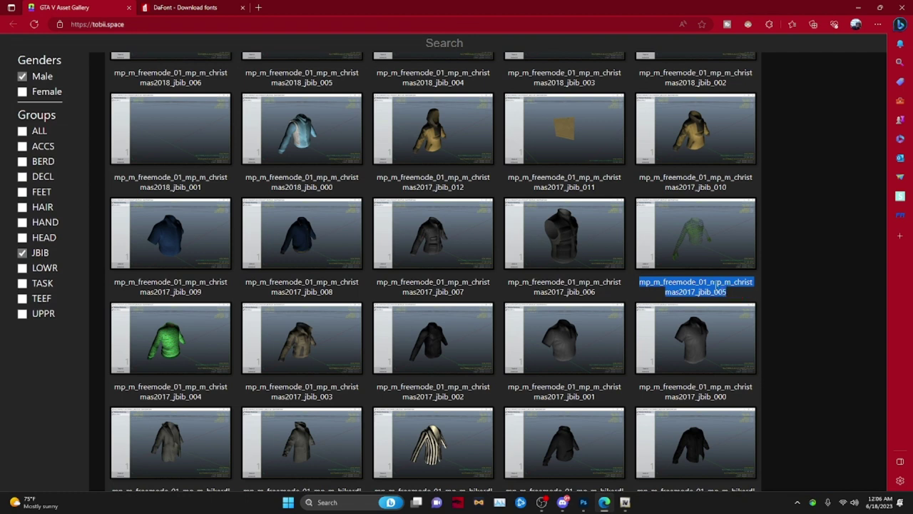
Step: Switch to OpenIV and rename the jbib_005_u.ydd drawable dictionary as mp_m_freemode_01_mp_m_christmas2017_jbib_005.ydd
{"action": "left_click", "coordinate": [625, 502]}
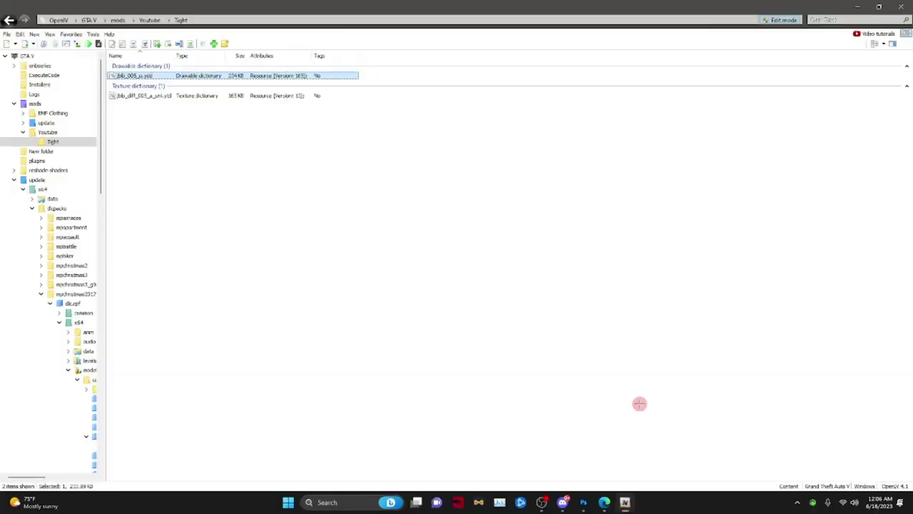
{"action": "right_click", "coordinate": [134, 74]}
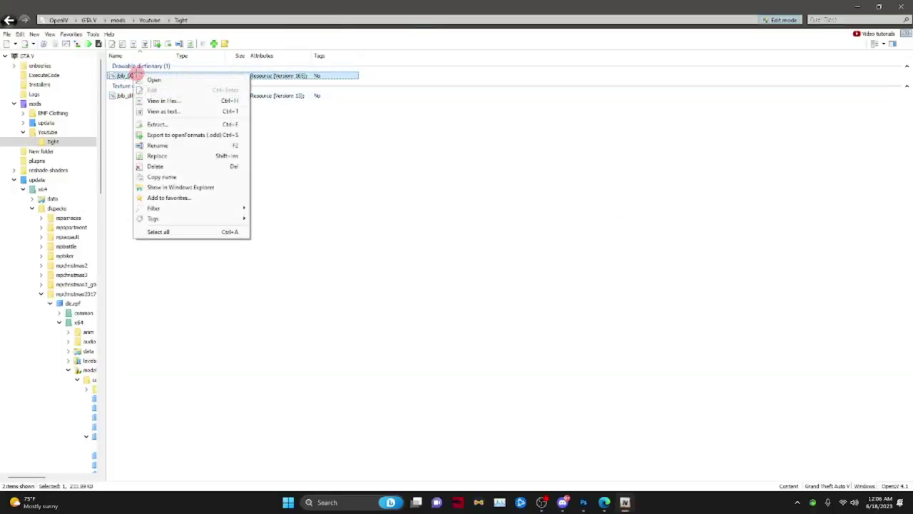
{"action": "left_click", "coordinate": [186, 146]}
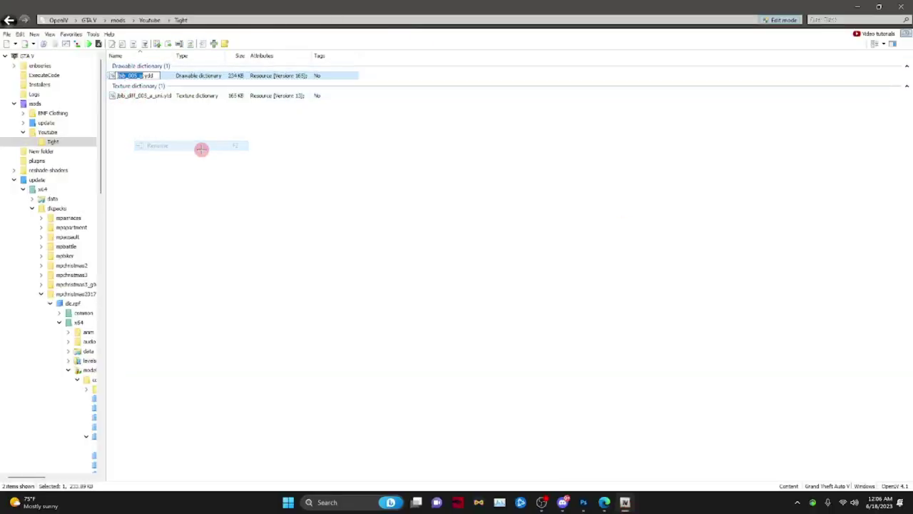
{"action": "key", "text": "ctrl+v"}
{"action": "key", "text": "Return"}
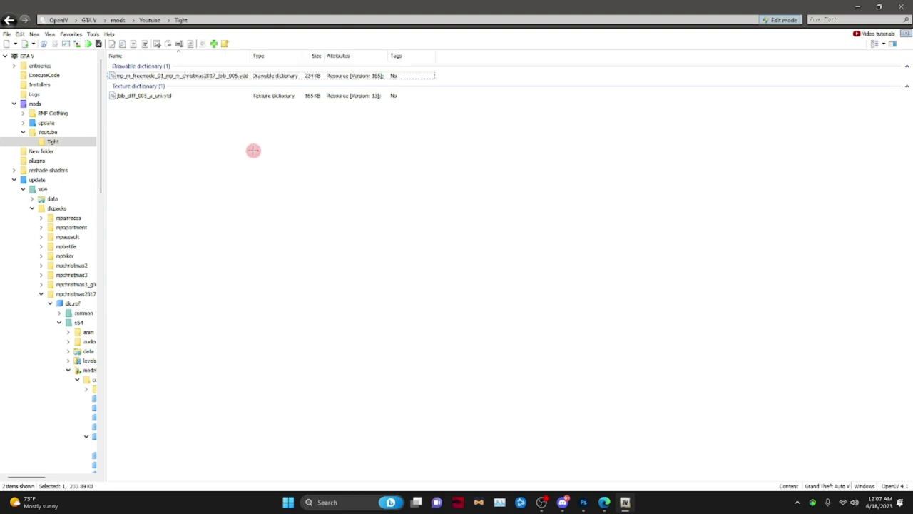
Step: Rename the jbib_diff_005_a_uni.ytd texture dictionary as mp_m_freemode_01_mp_m_christmas2017_jbib_005.ytd
{"action": "left_click", "coordinate": [196, 95]}
{"action": "right_click", "coordinate": [196, 95]}
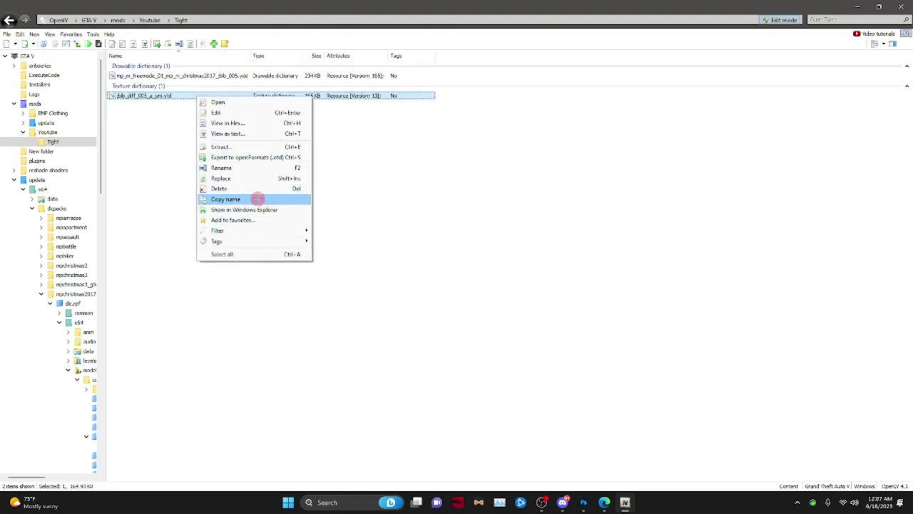
{"action": "left_click", "coordinate": [251, 178]}
{"action": "key", "text": "Escape"}
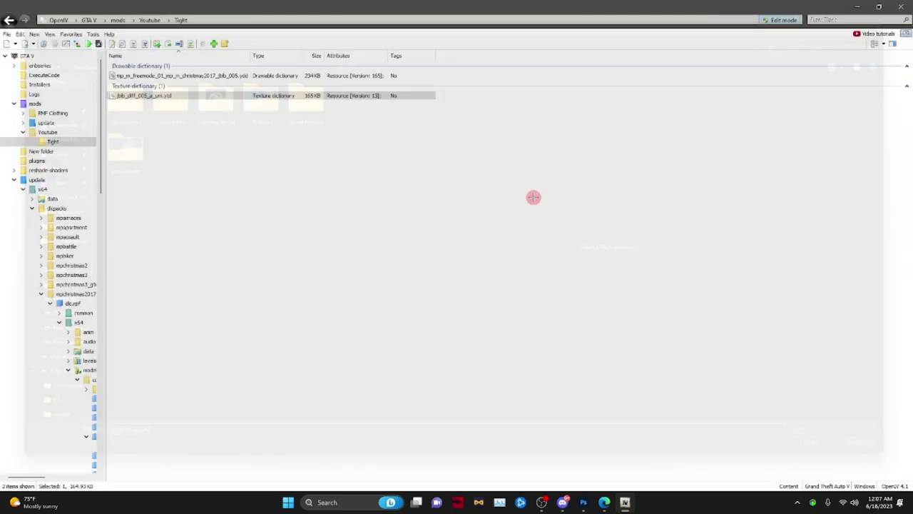
{"action": "right_click", "coordinate": [207, 96]}
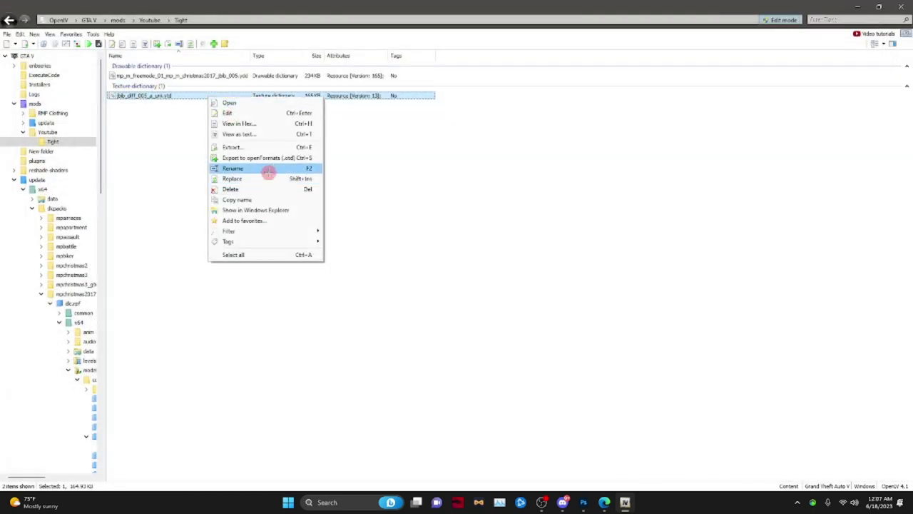
{"action": "left_click", "coordinate": [267, 169]}
{"action": "key", "text": "ctrl+v"}
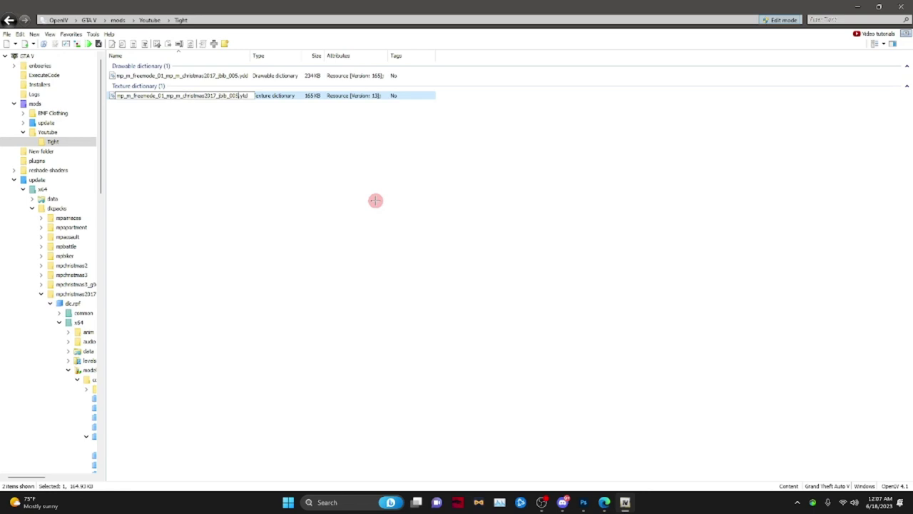
{"action": "left_click", "coordinate": [375, 201]}
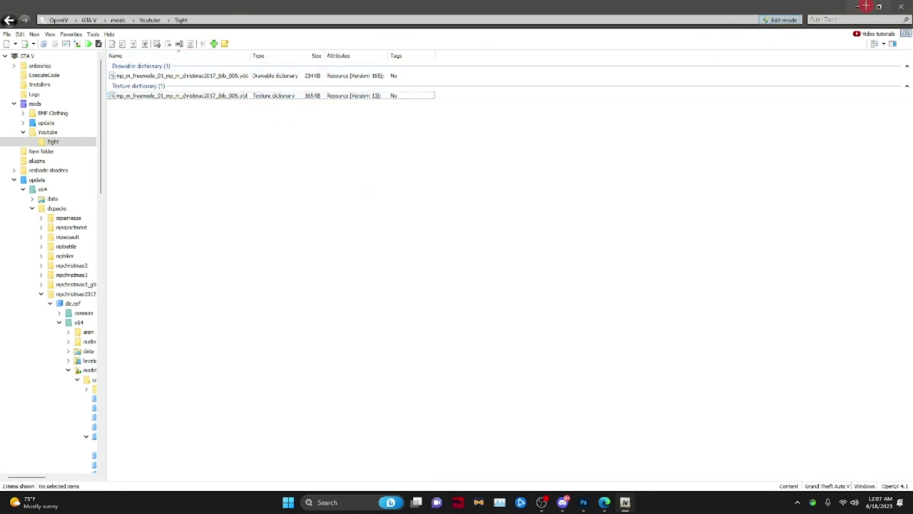
Step: Minimize OpenIV and the browser to return to the texures channel in Discord
{"action": "left_click", "coordinate": [854, 6]}
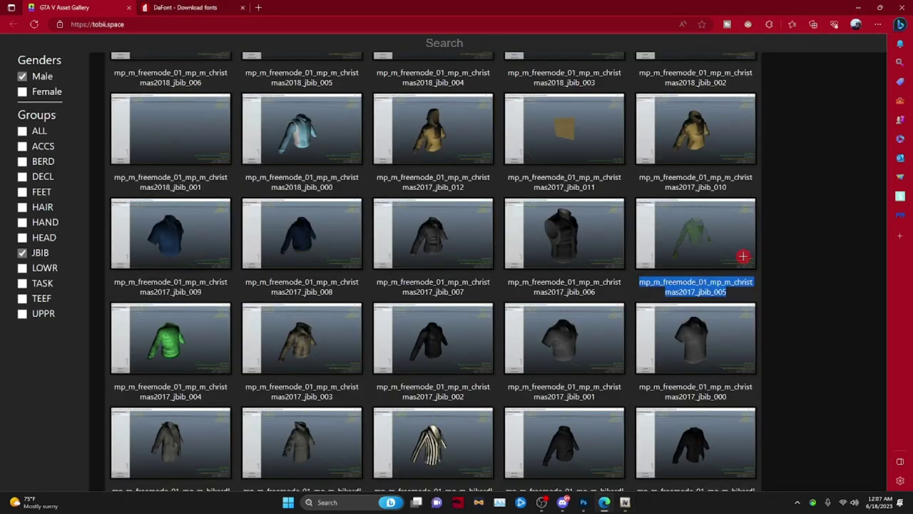
{"action": "left_click", "coordinate": [802, 264]}
{"action": "left_click", "coordinate": [858, 8]}
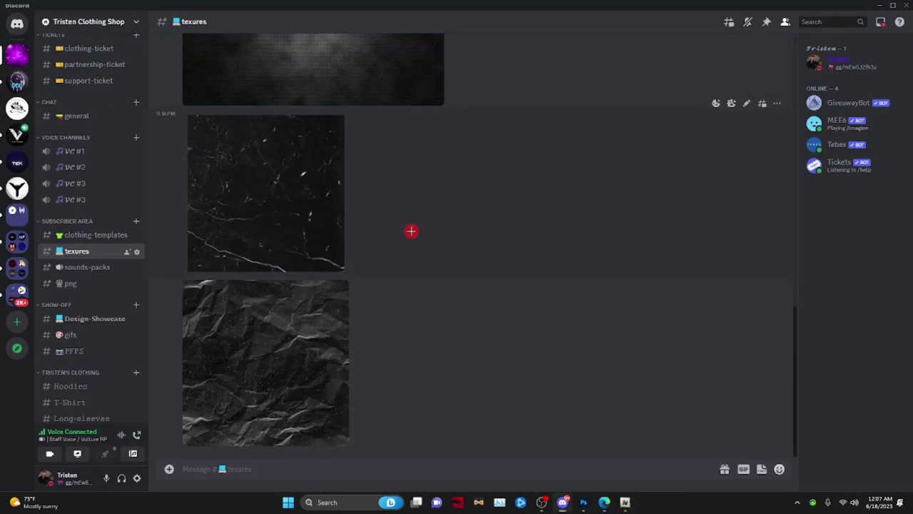